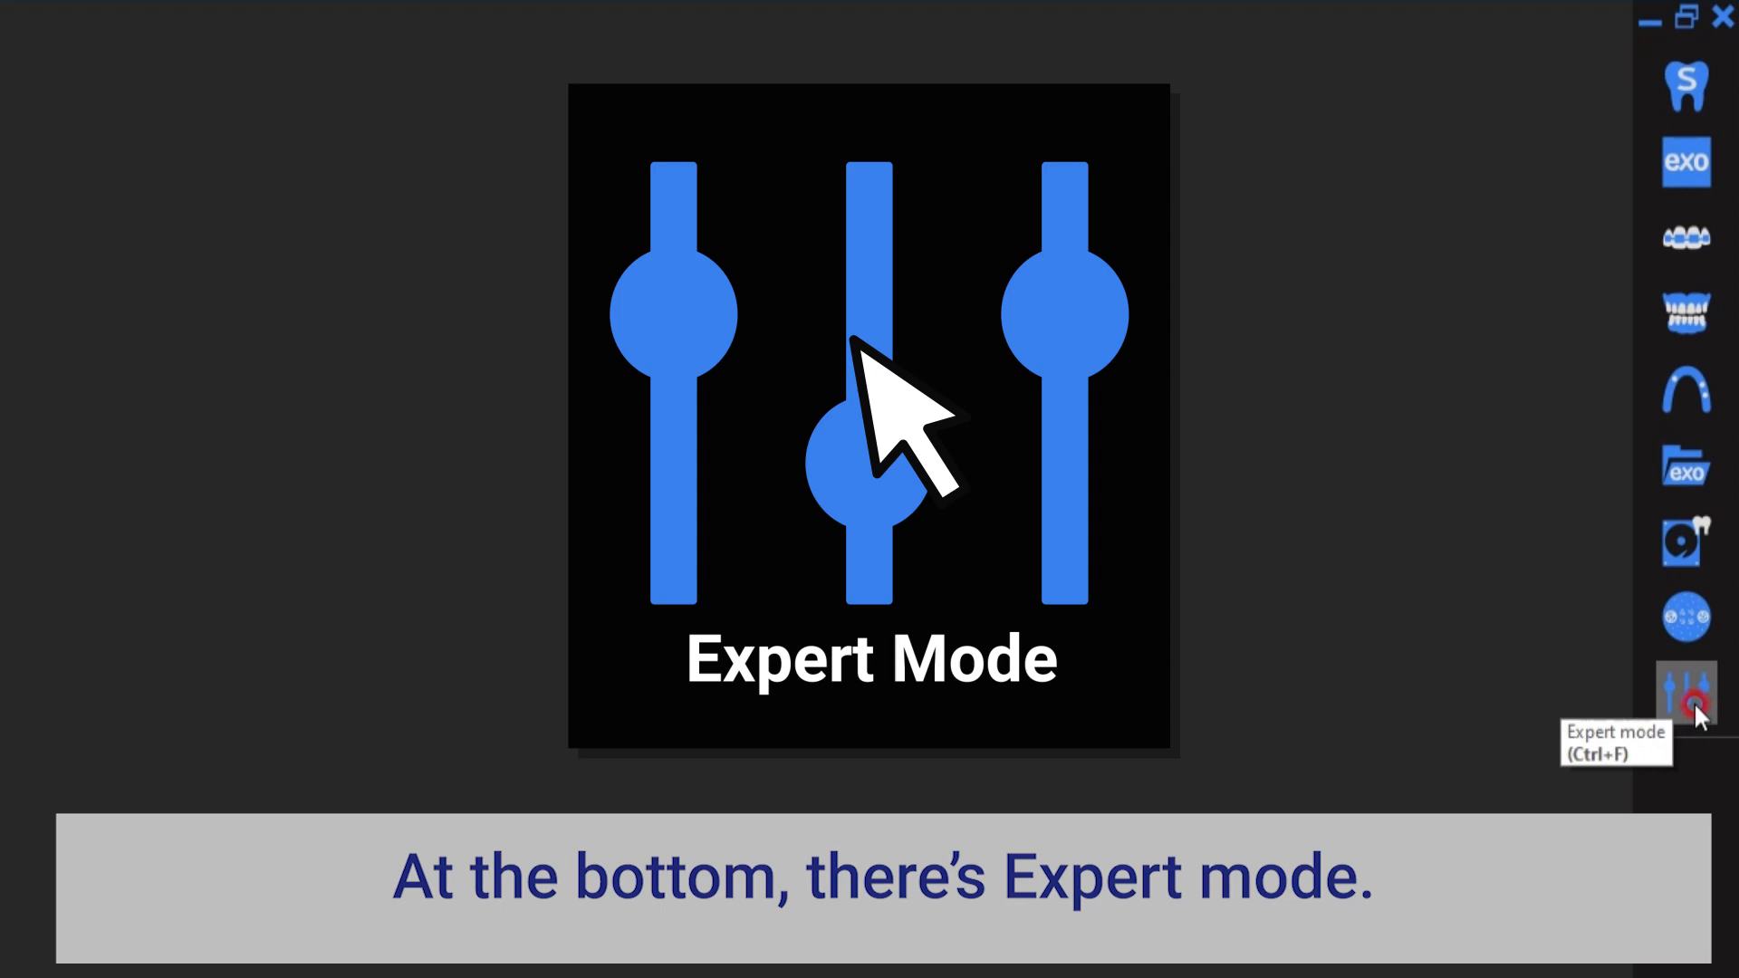
Step: Enter Expert mode and automatically adjust the scanner brightness for the base model without the partial framework
click(1694, 703)
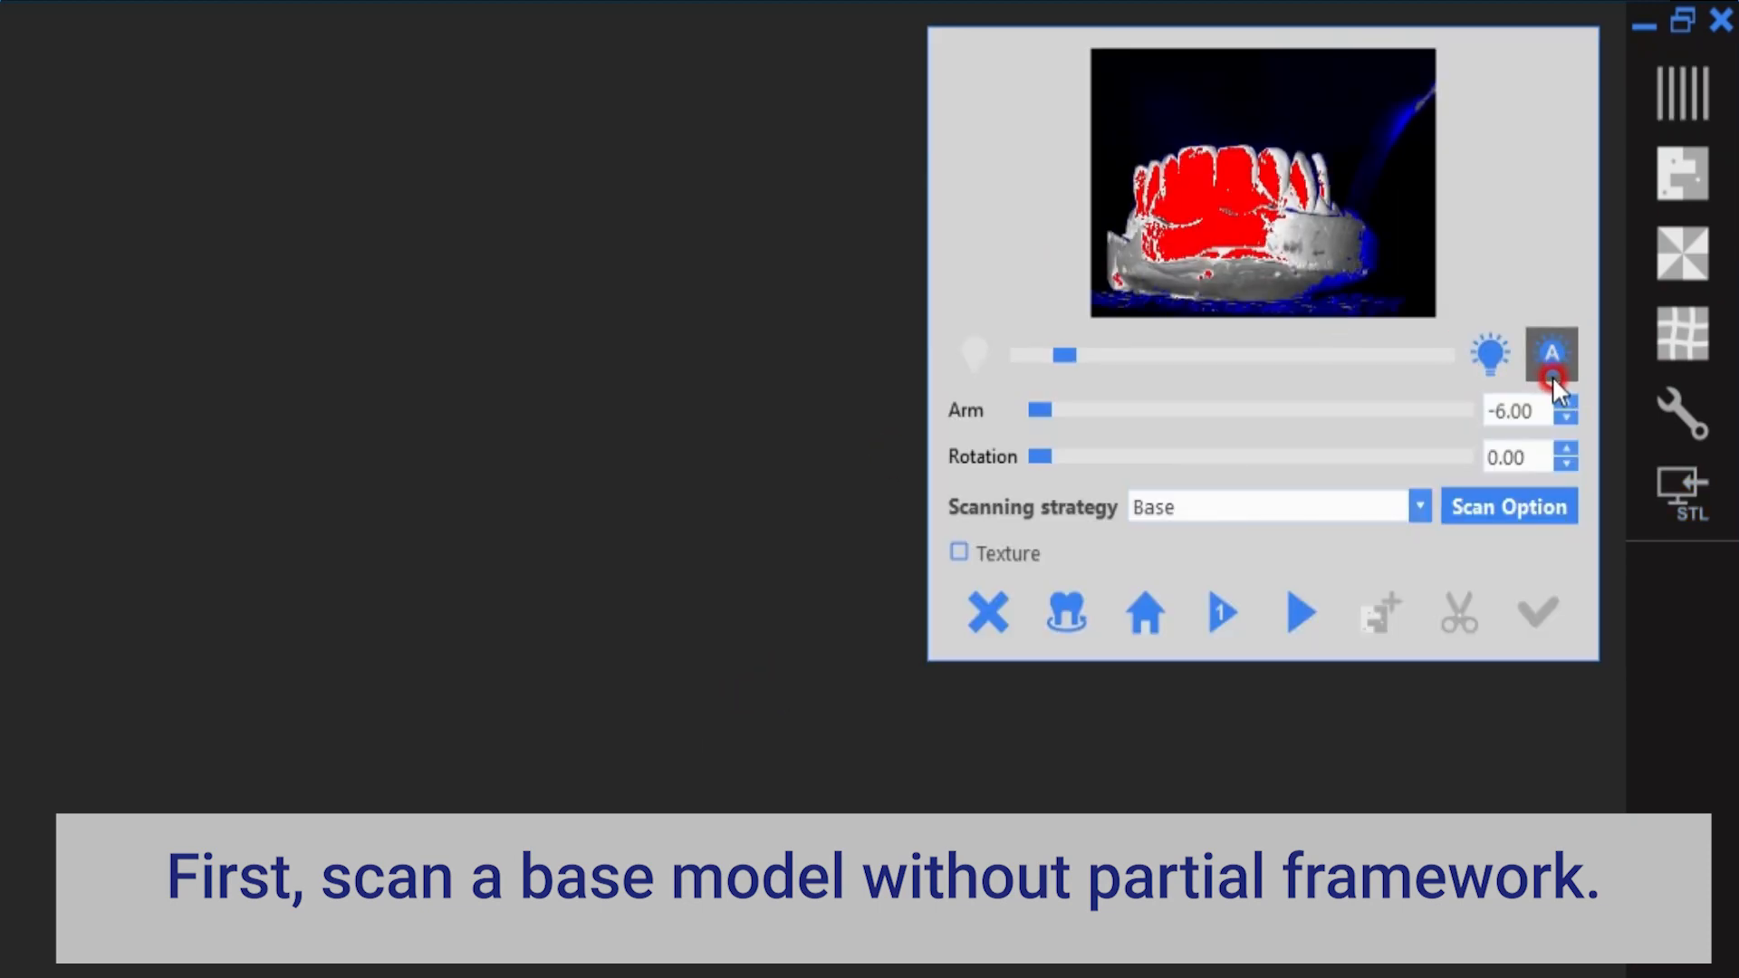
click(1532, 340)
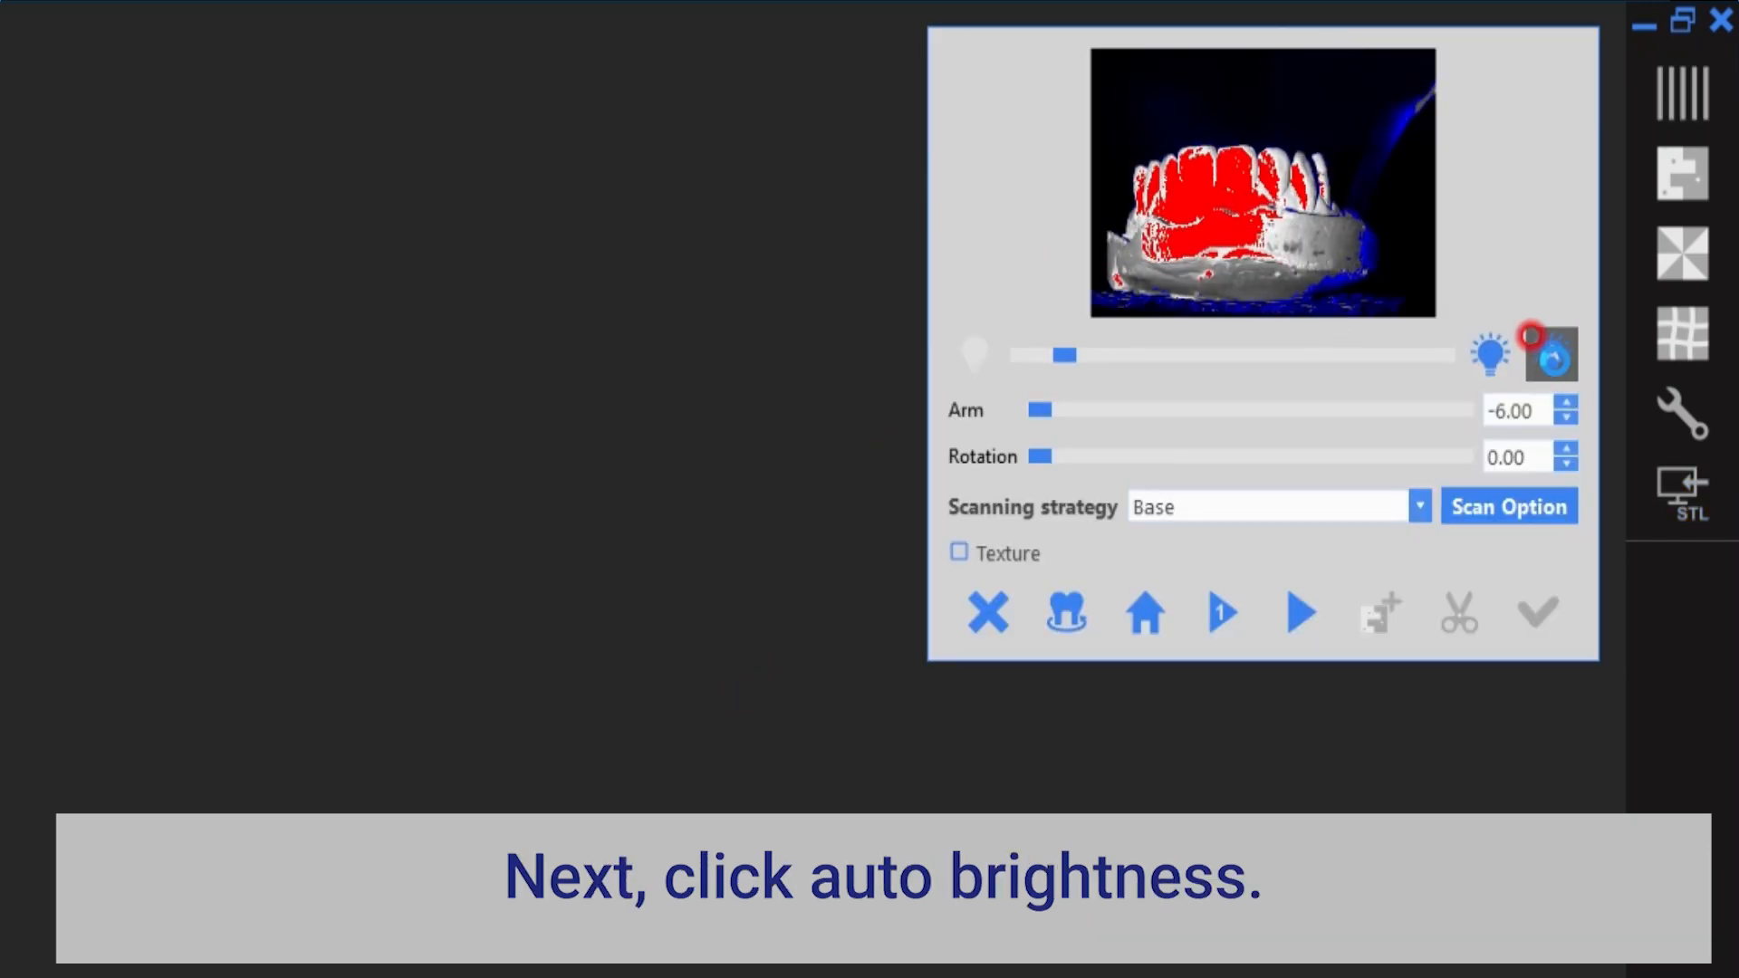
click(1555, 360)
Step: Look through the scanning strategies, choose Base, and run the full scan of the base model
click(1183, 505)
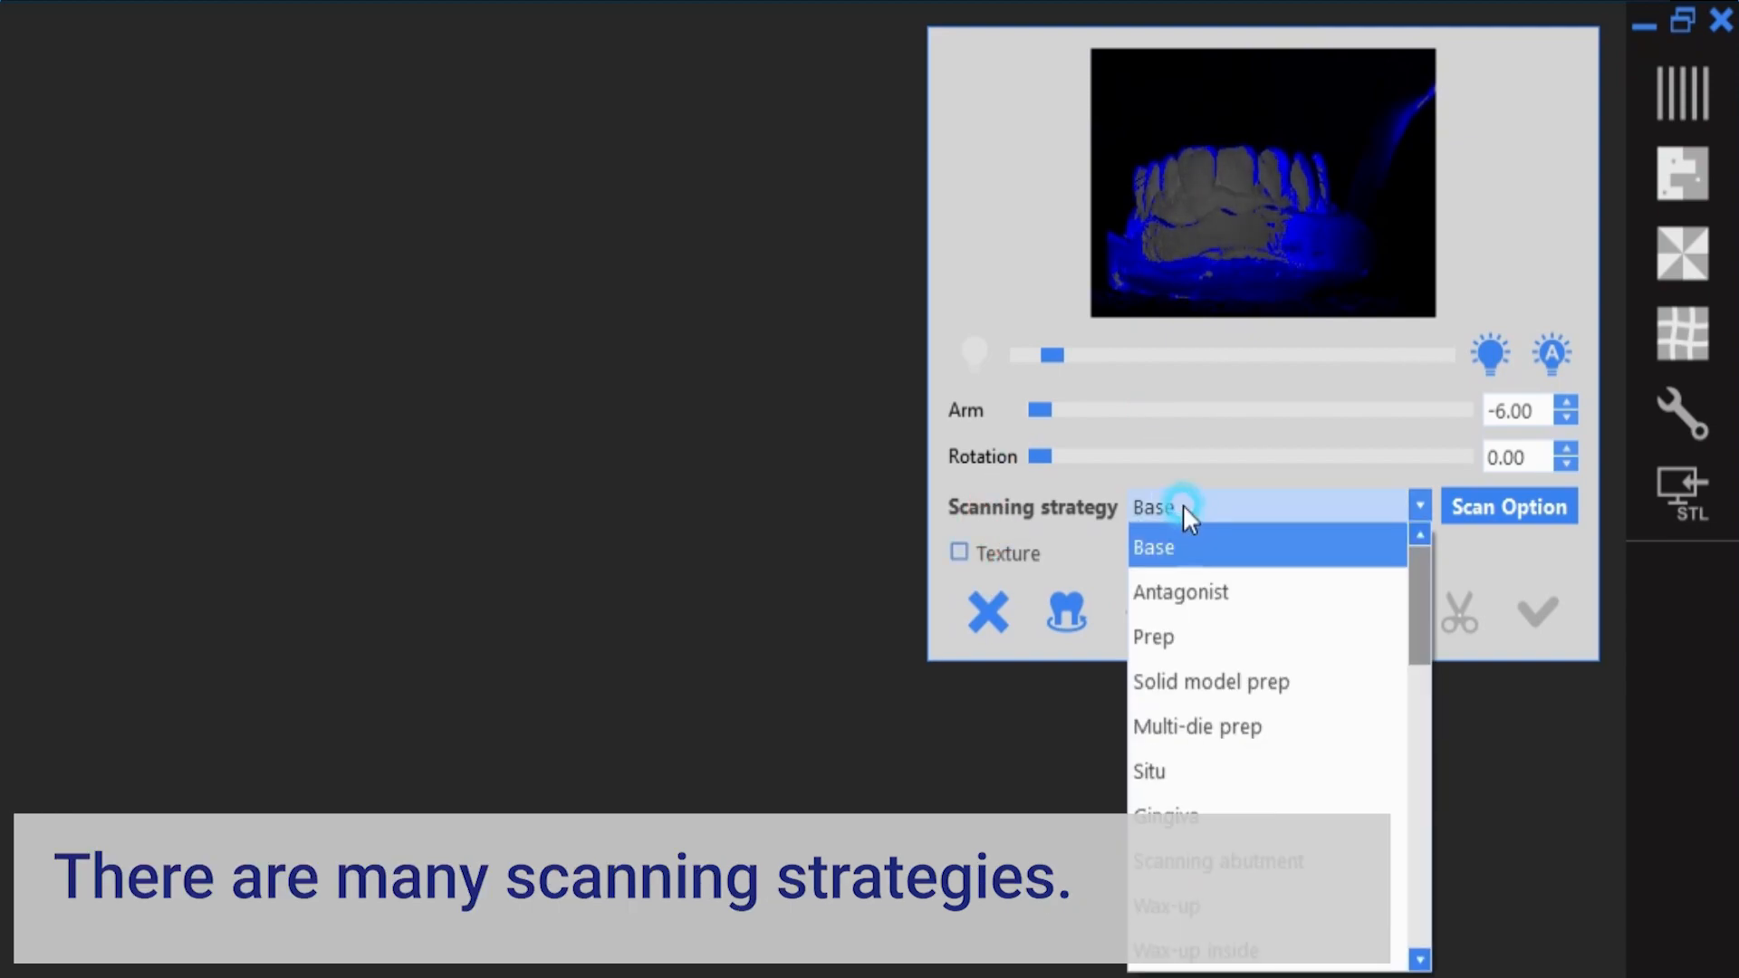
scroll(1223, 674, down, 5)
scroll(1222, 688, up, 5)
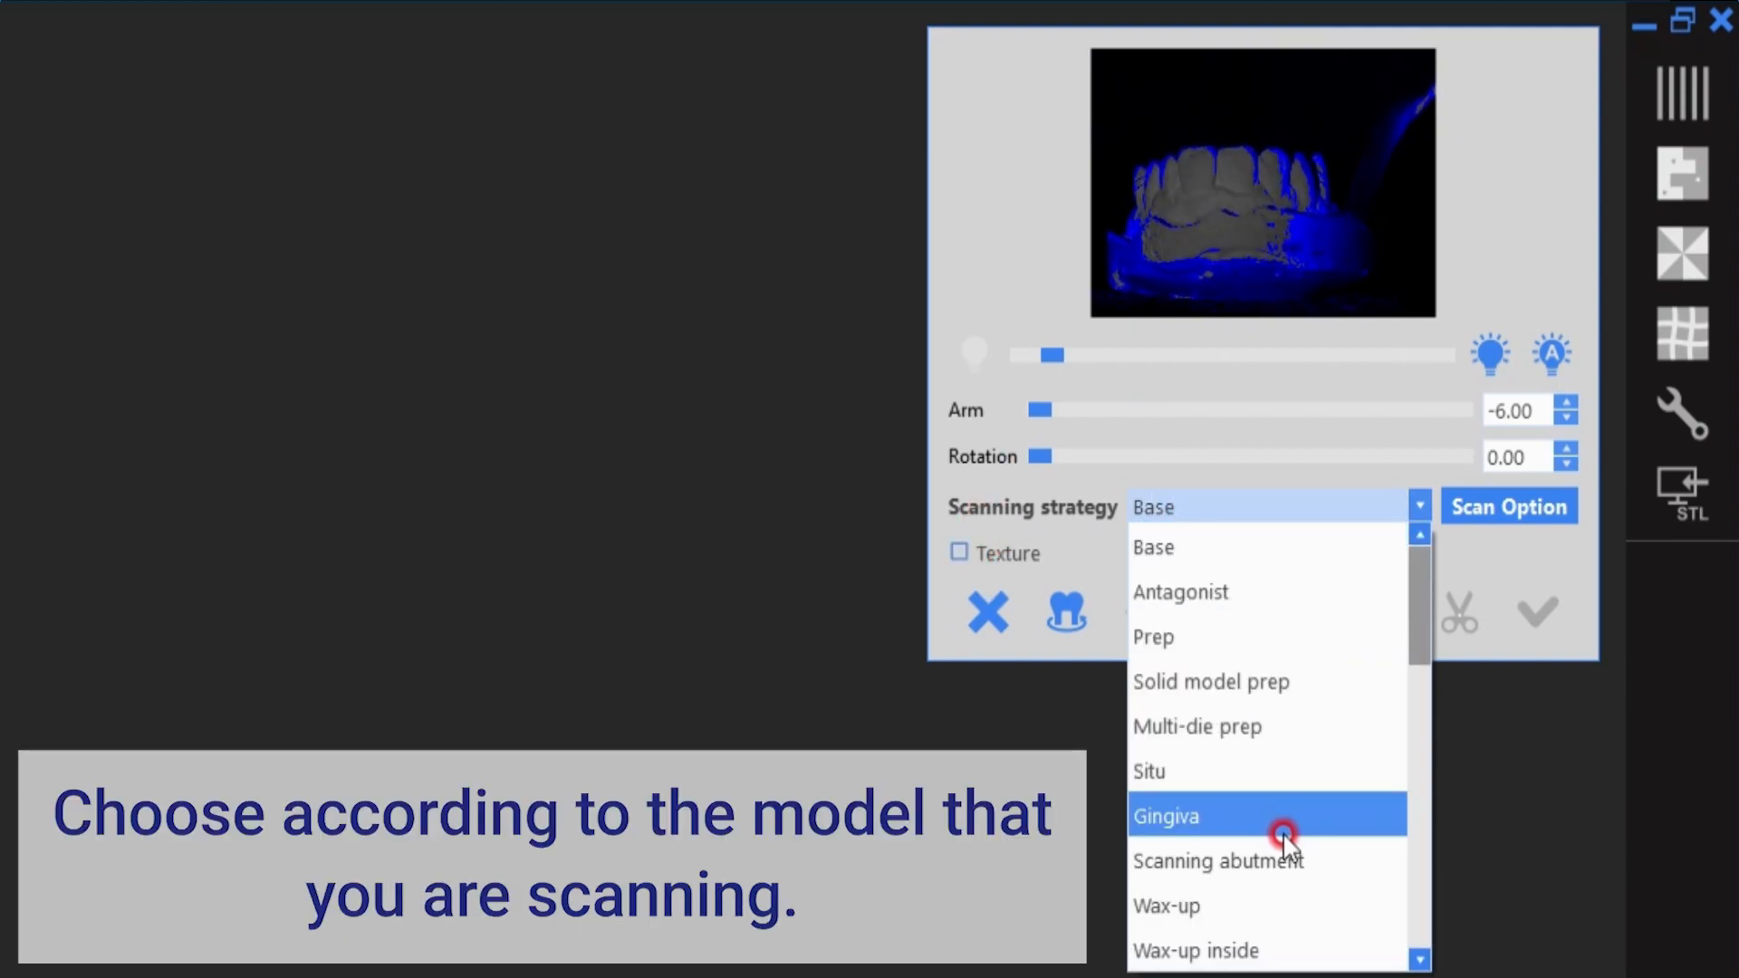
scroll(1286, 788, down, 3)
scroll(1286, 788, up, 3)
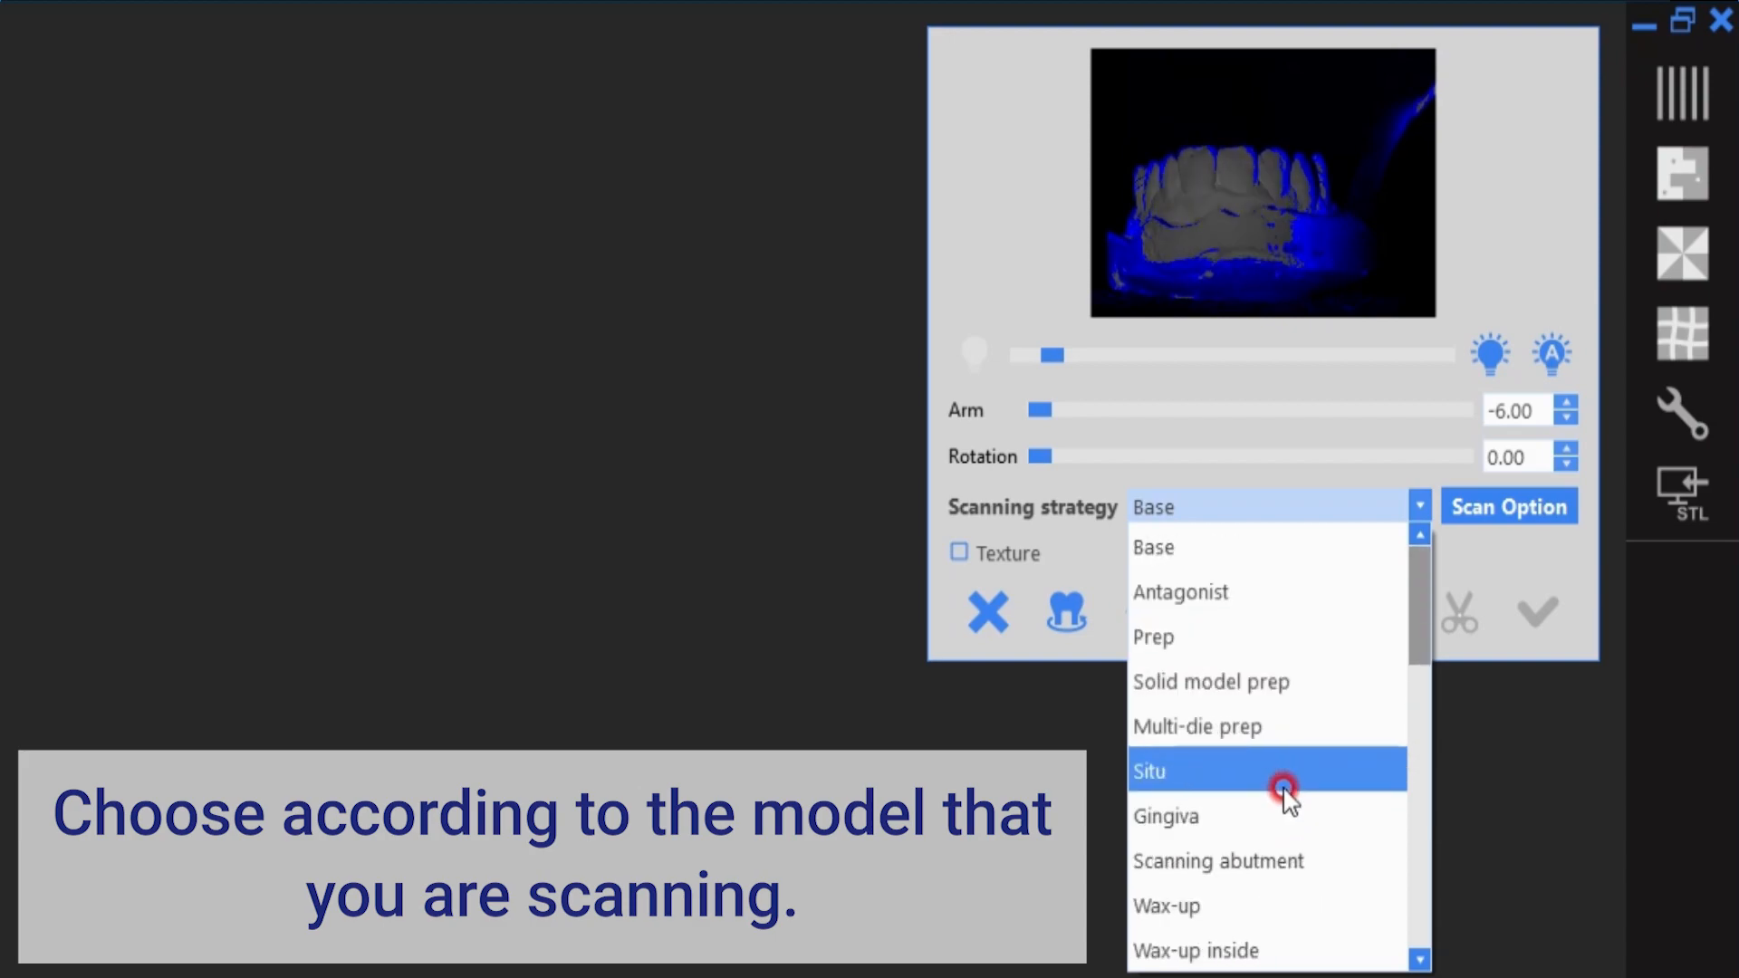
click(1258, 547)
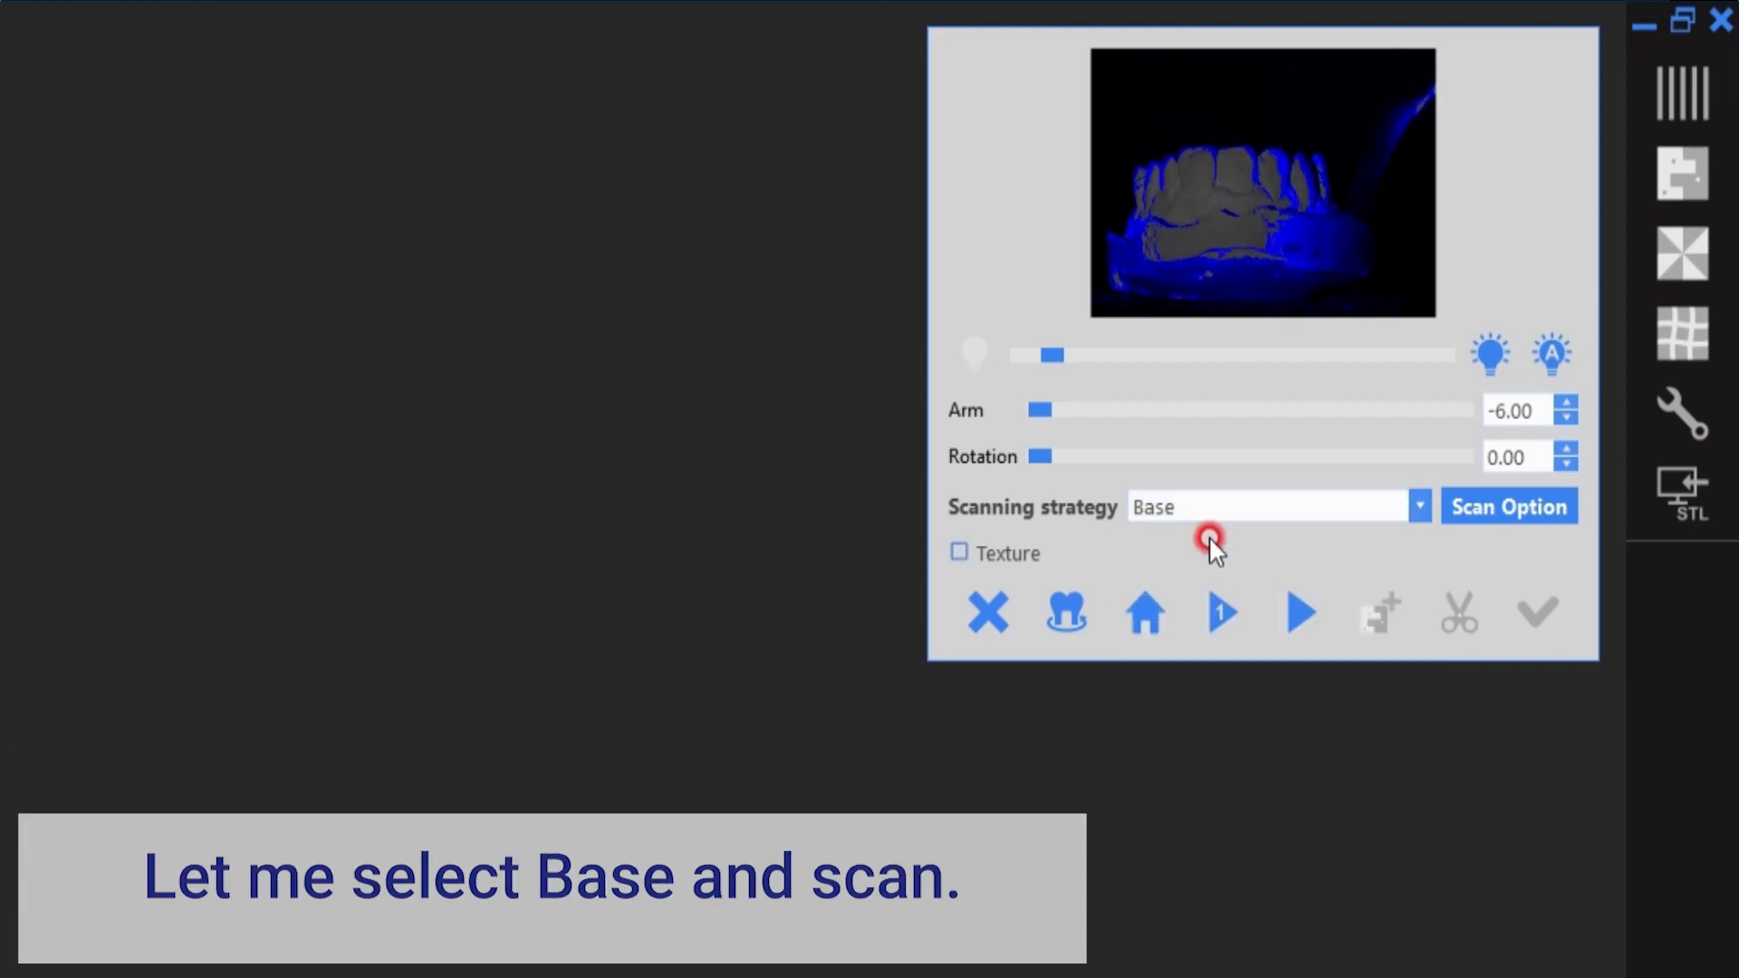
click(1302, 612)
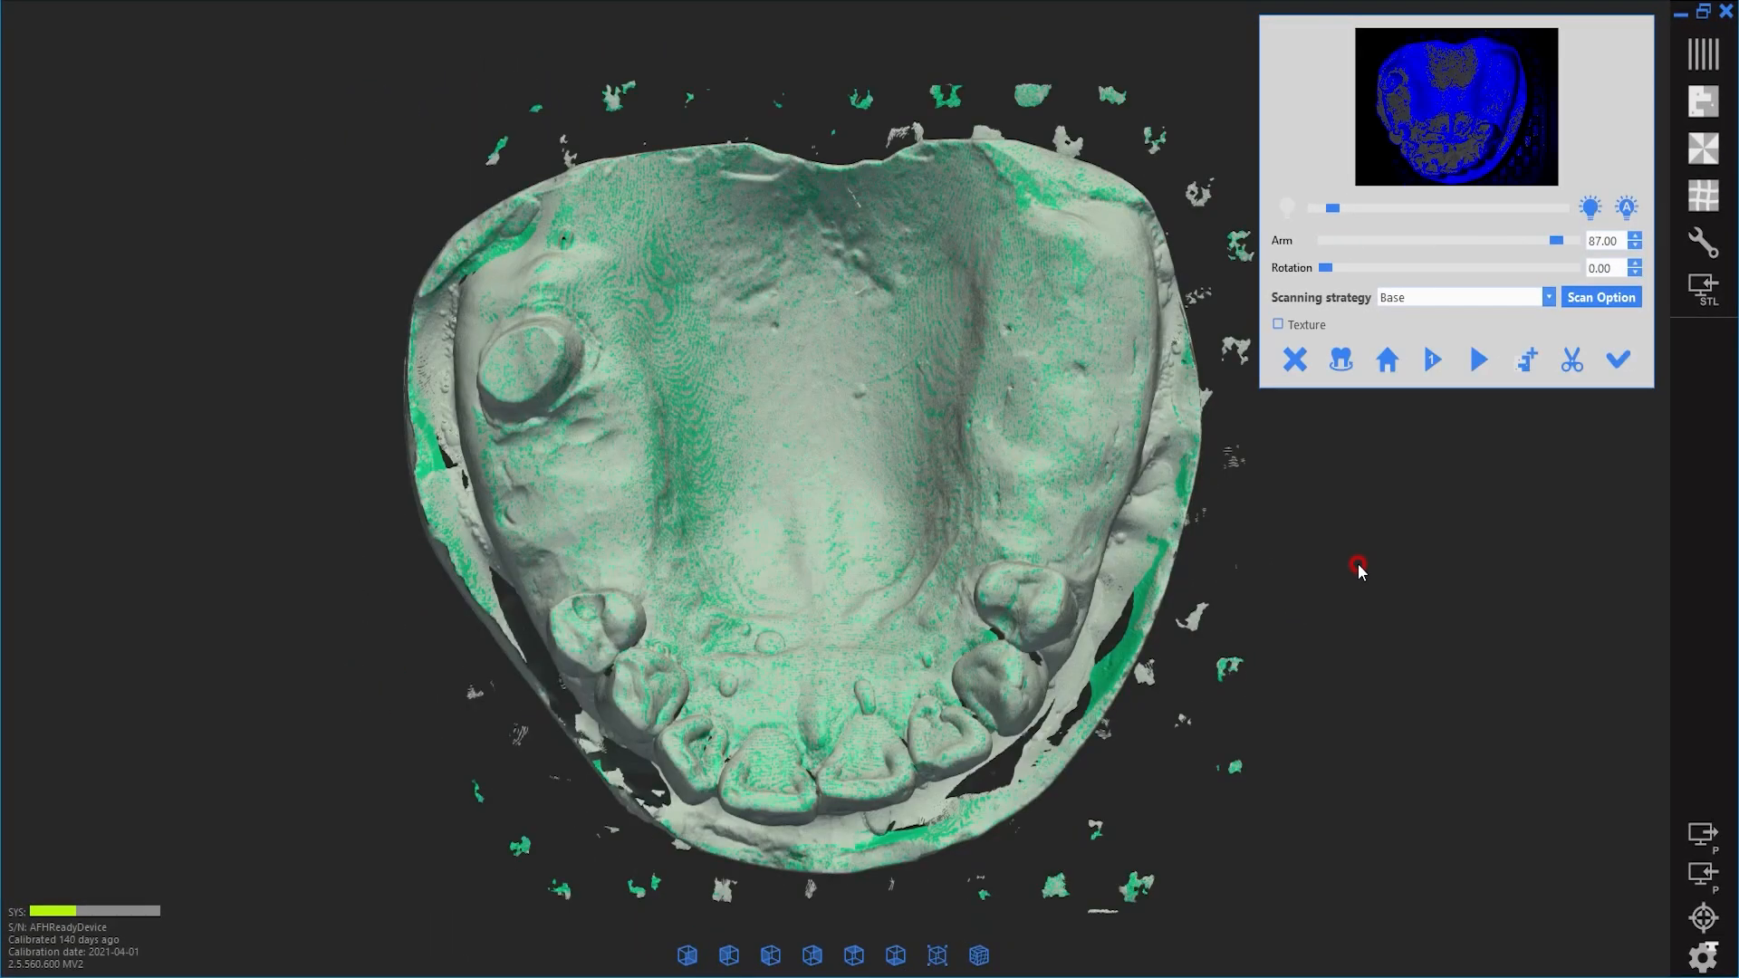
Step: Check the scanned base model from above and from the side, and complete the scan
right_drag(1358, 565, 1399, 410)
right_drag(1040, 606, 1235, 647)
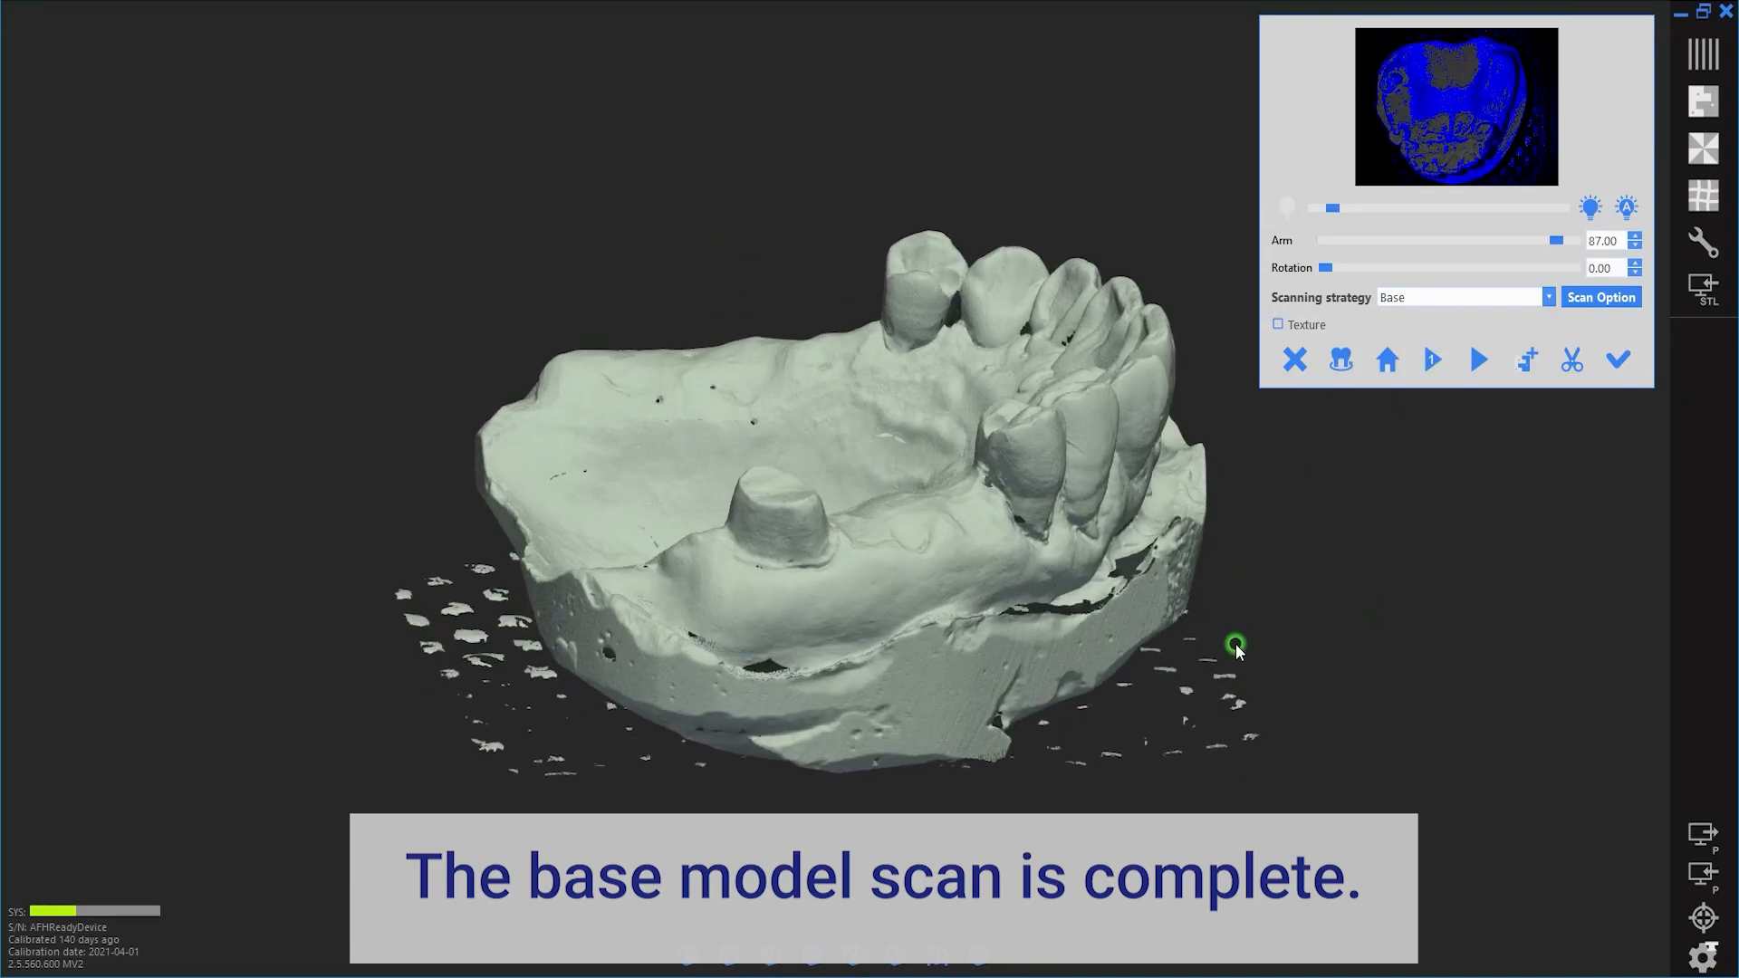
click(1621, 371)
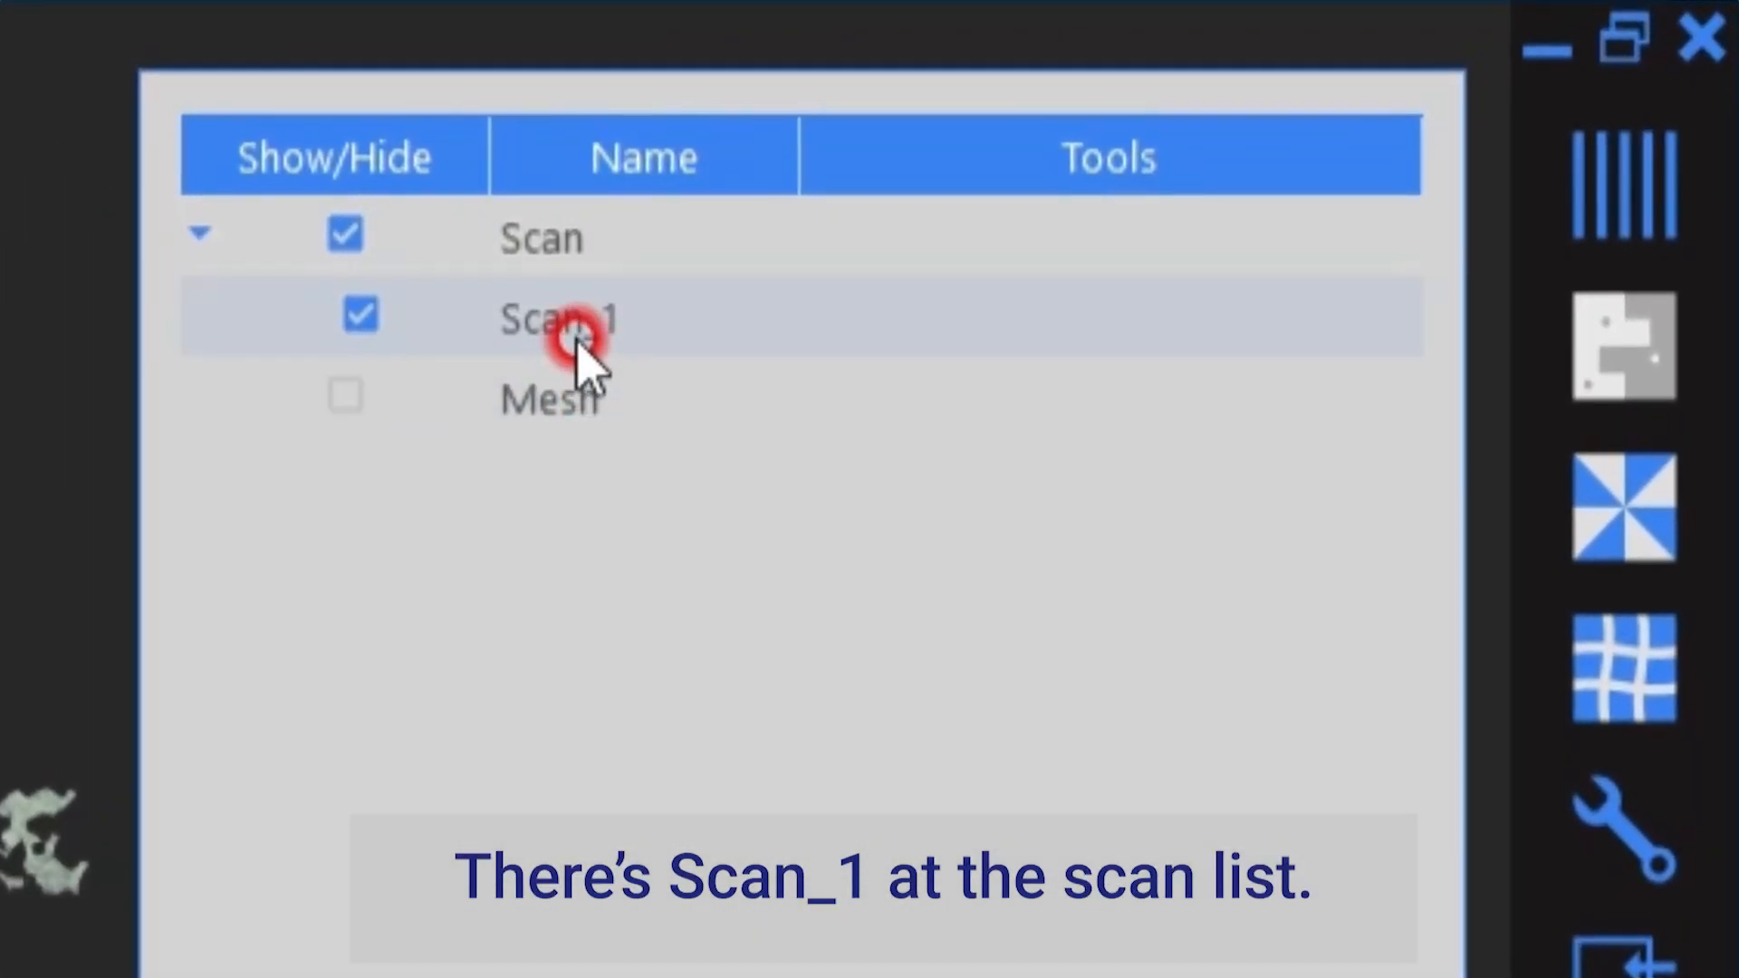
Step: Display Scan_1 with Mosaic to examine how its scan cuts match, and turn Mosaic off again
click(625, 319)
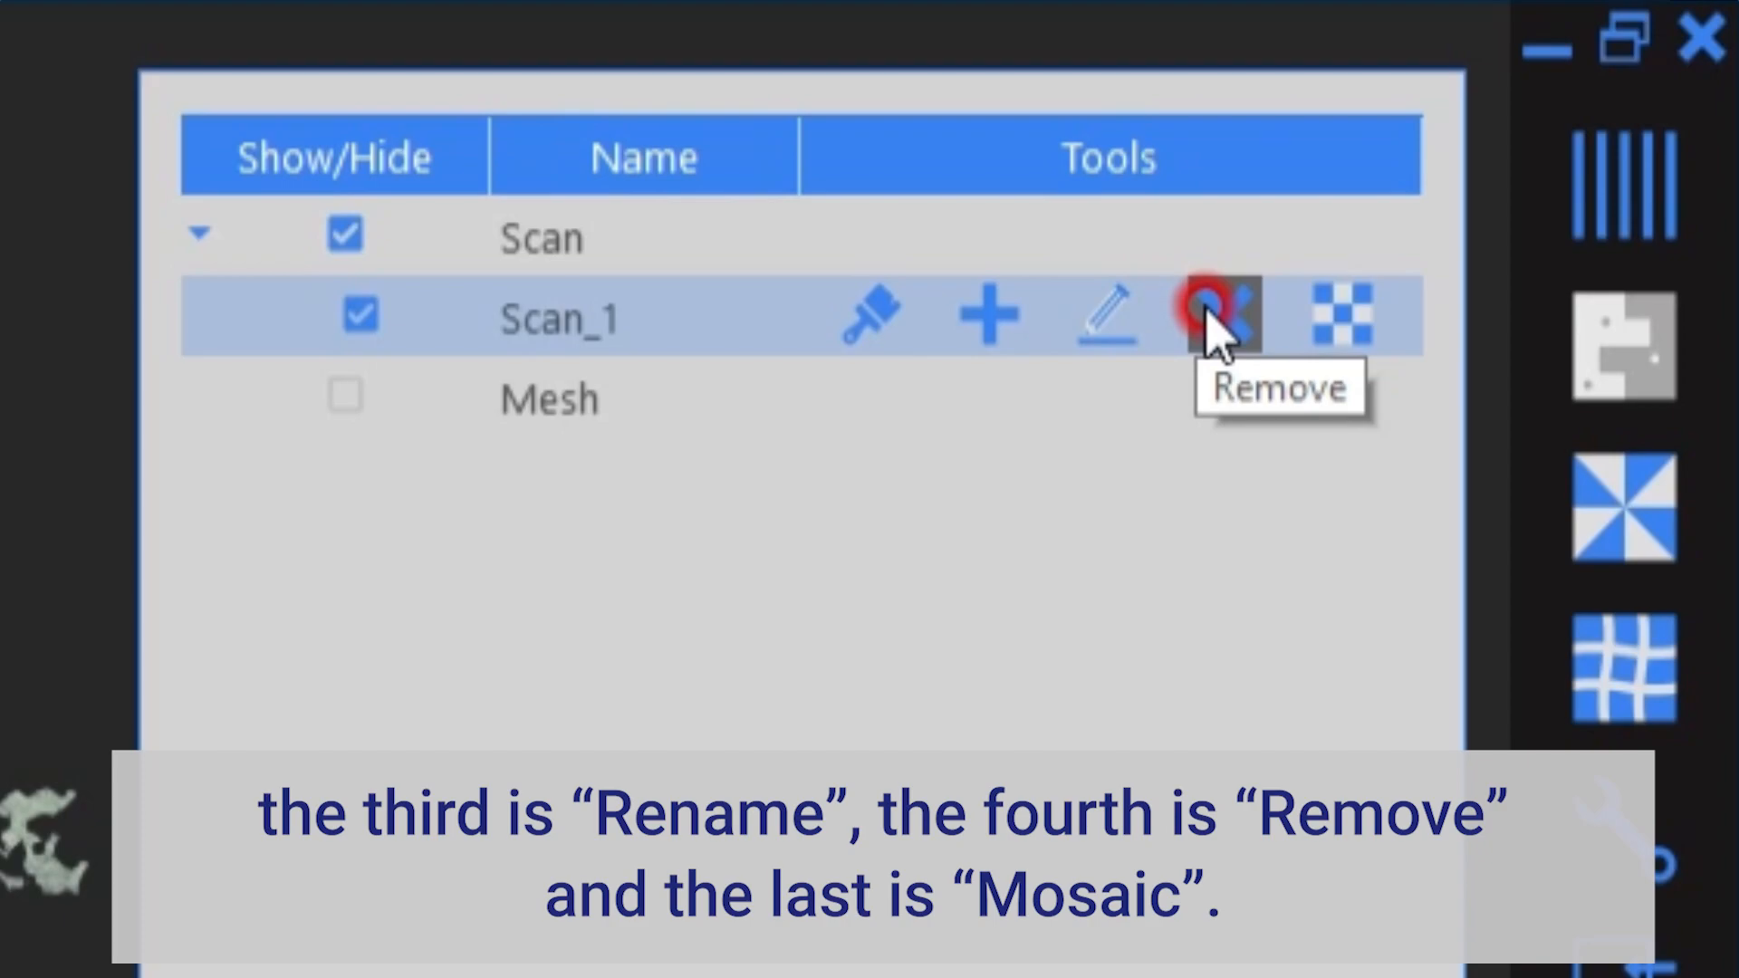
click(1339, 317)
click(649, 530)
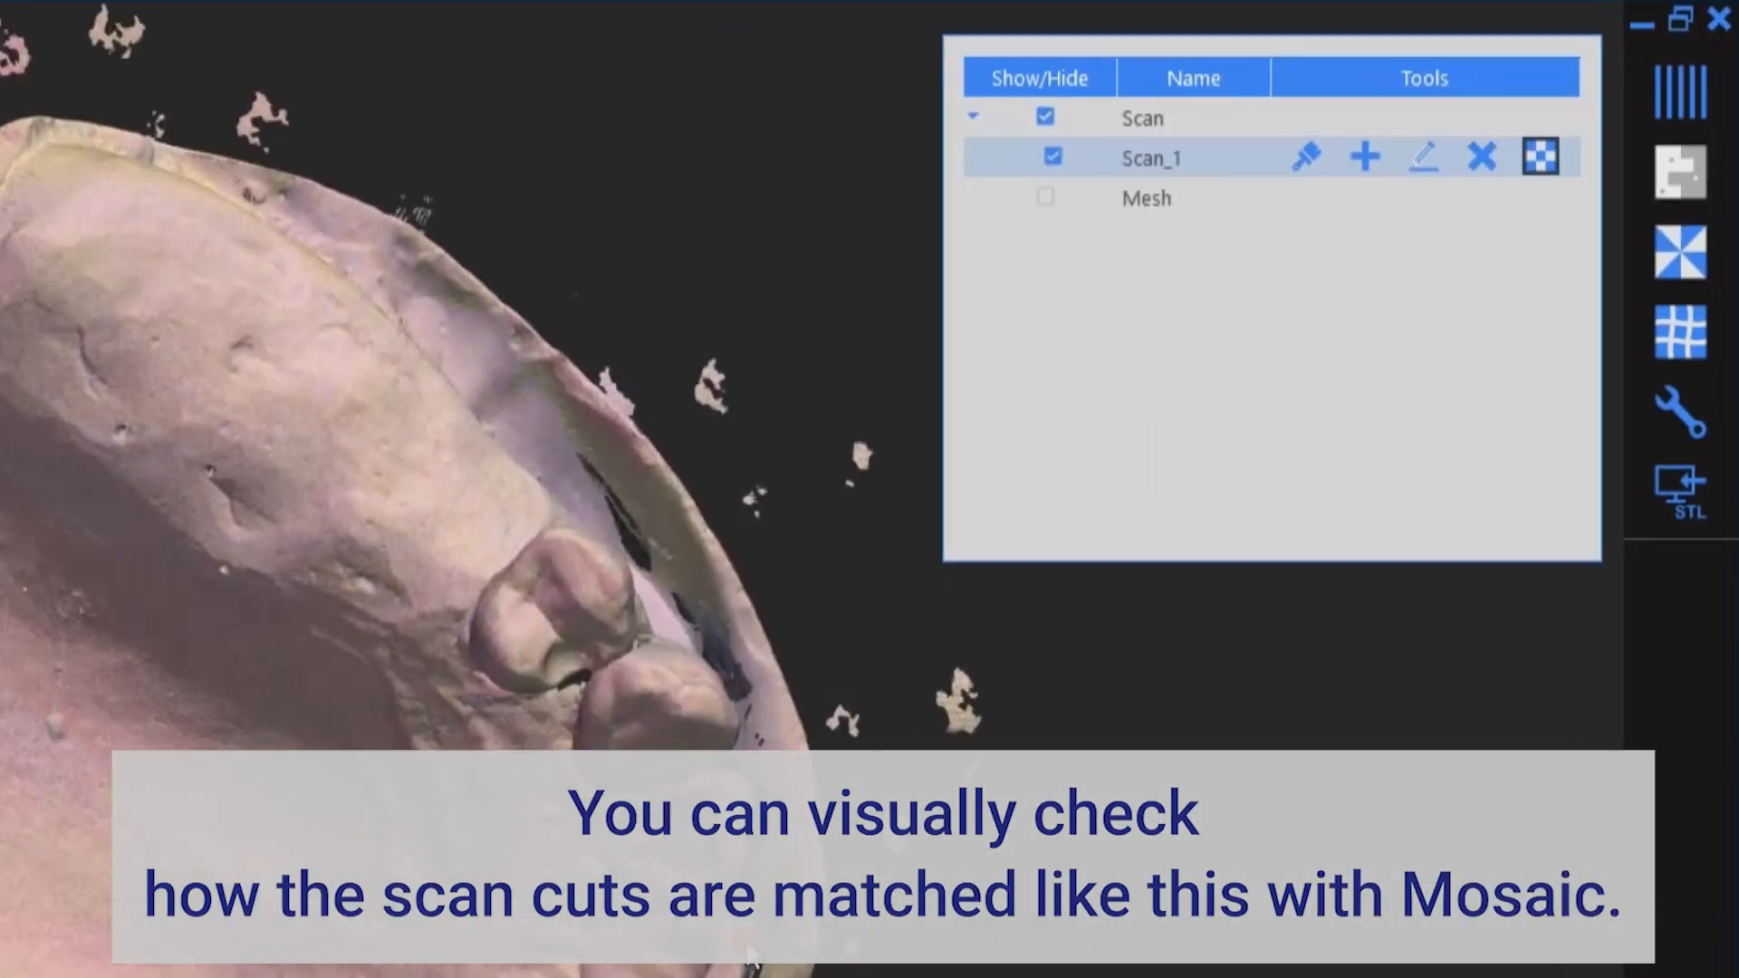
middle_drag(750, 951, 1392, 490)
click(1622, 94)
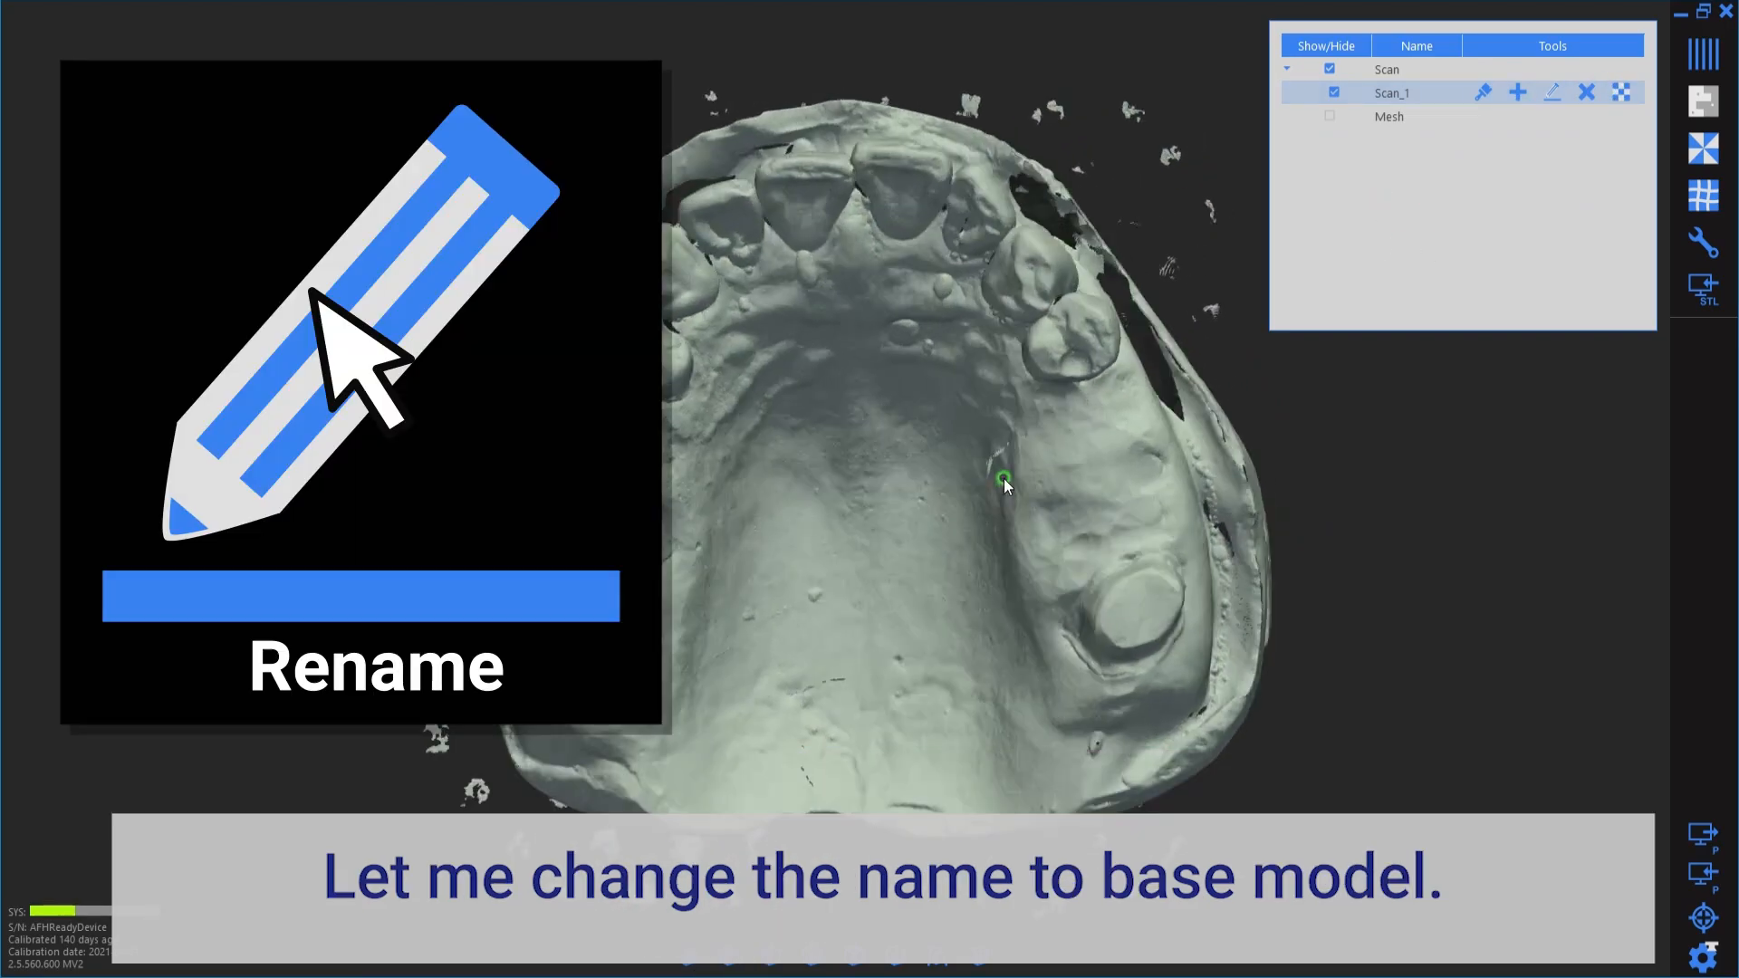
Step: Rename Scan_1 to "base model"
click(1552, 92)
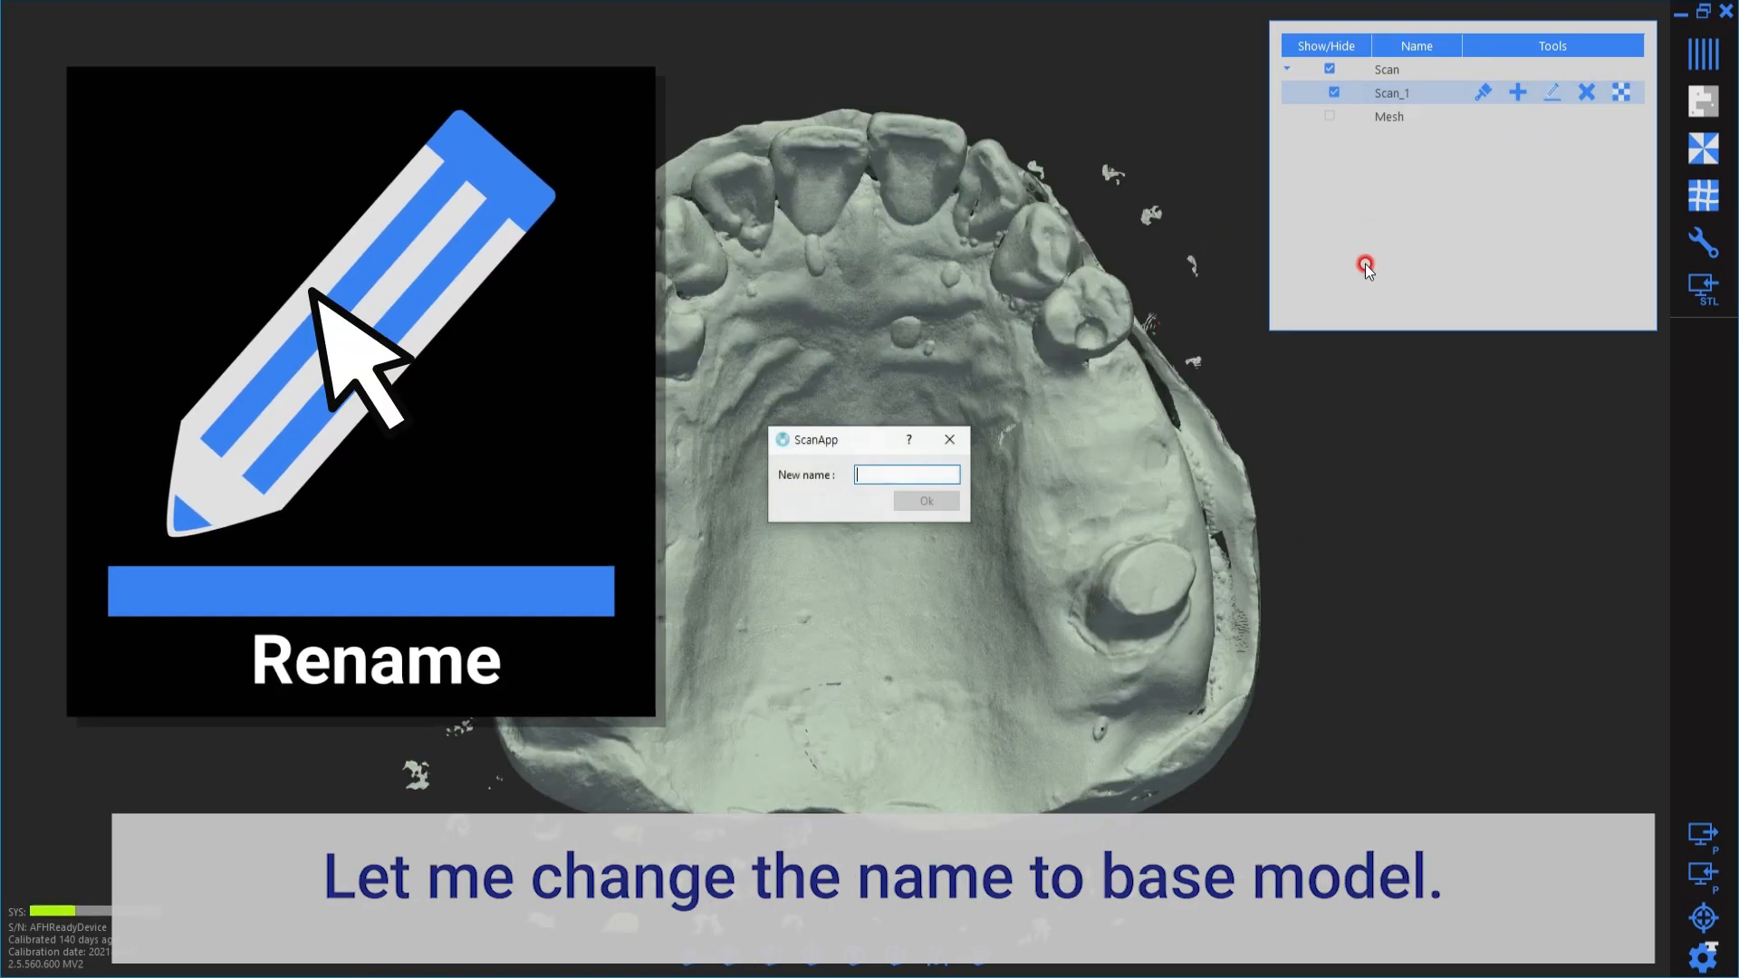
click(933, 480)
text(base model)
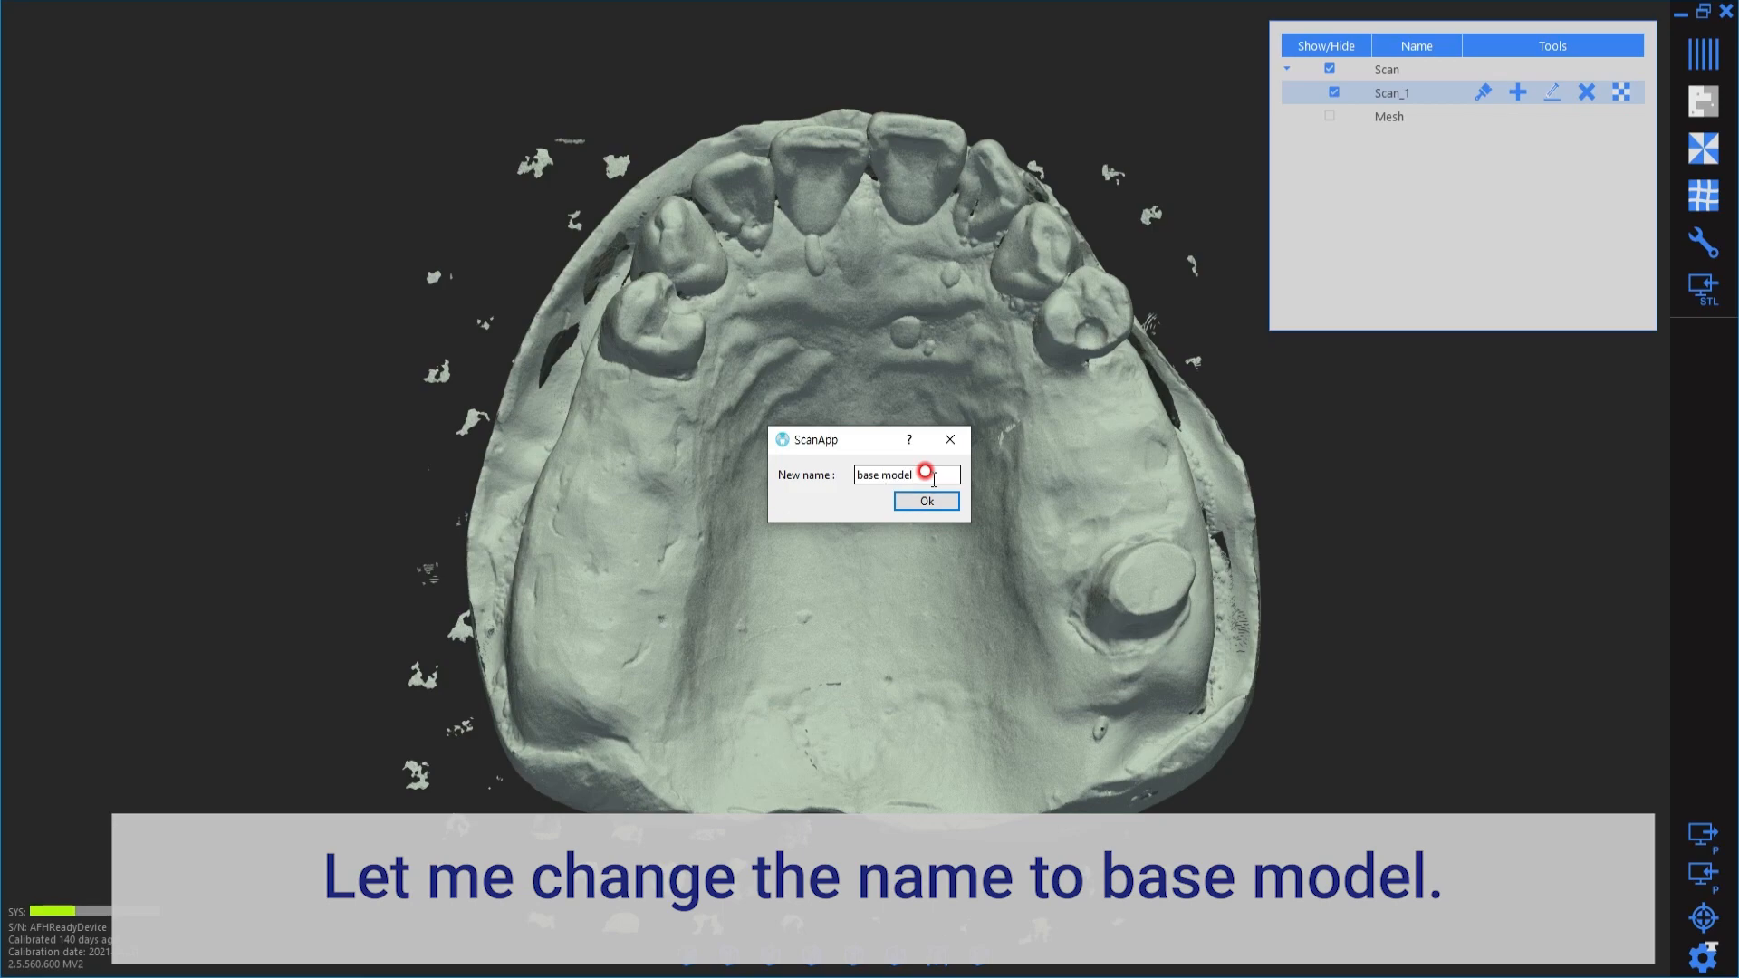
key(Return)
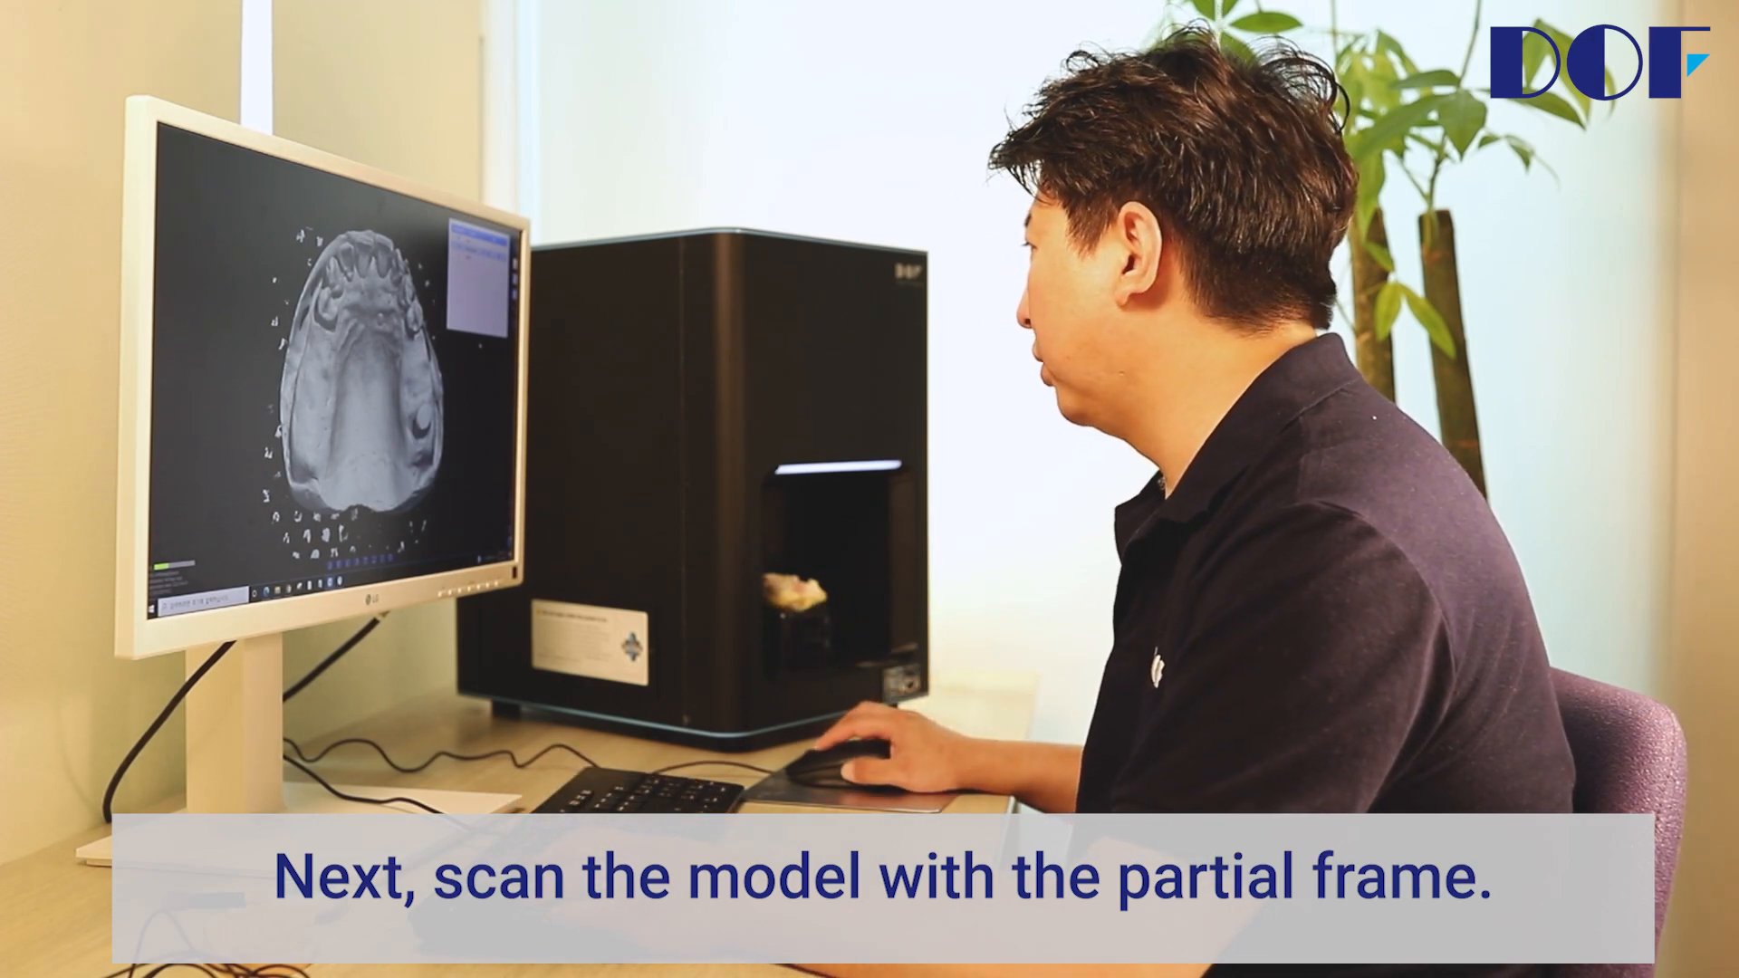
Step: Scan the model with the partial frame using automatic brightness, and complete the scan after checking the rest and clasp areas
click(1624, 214)
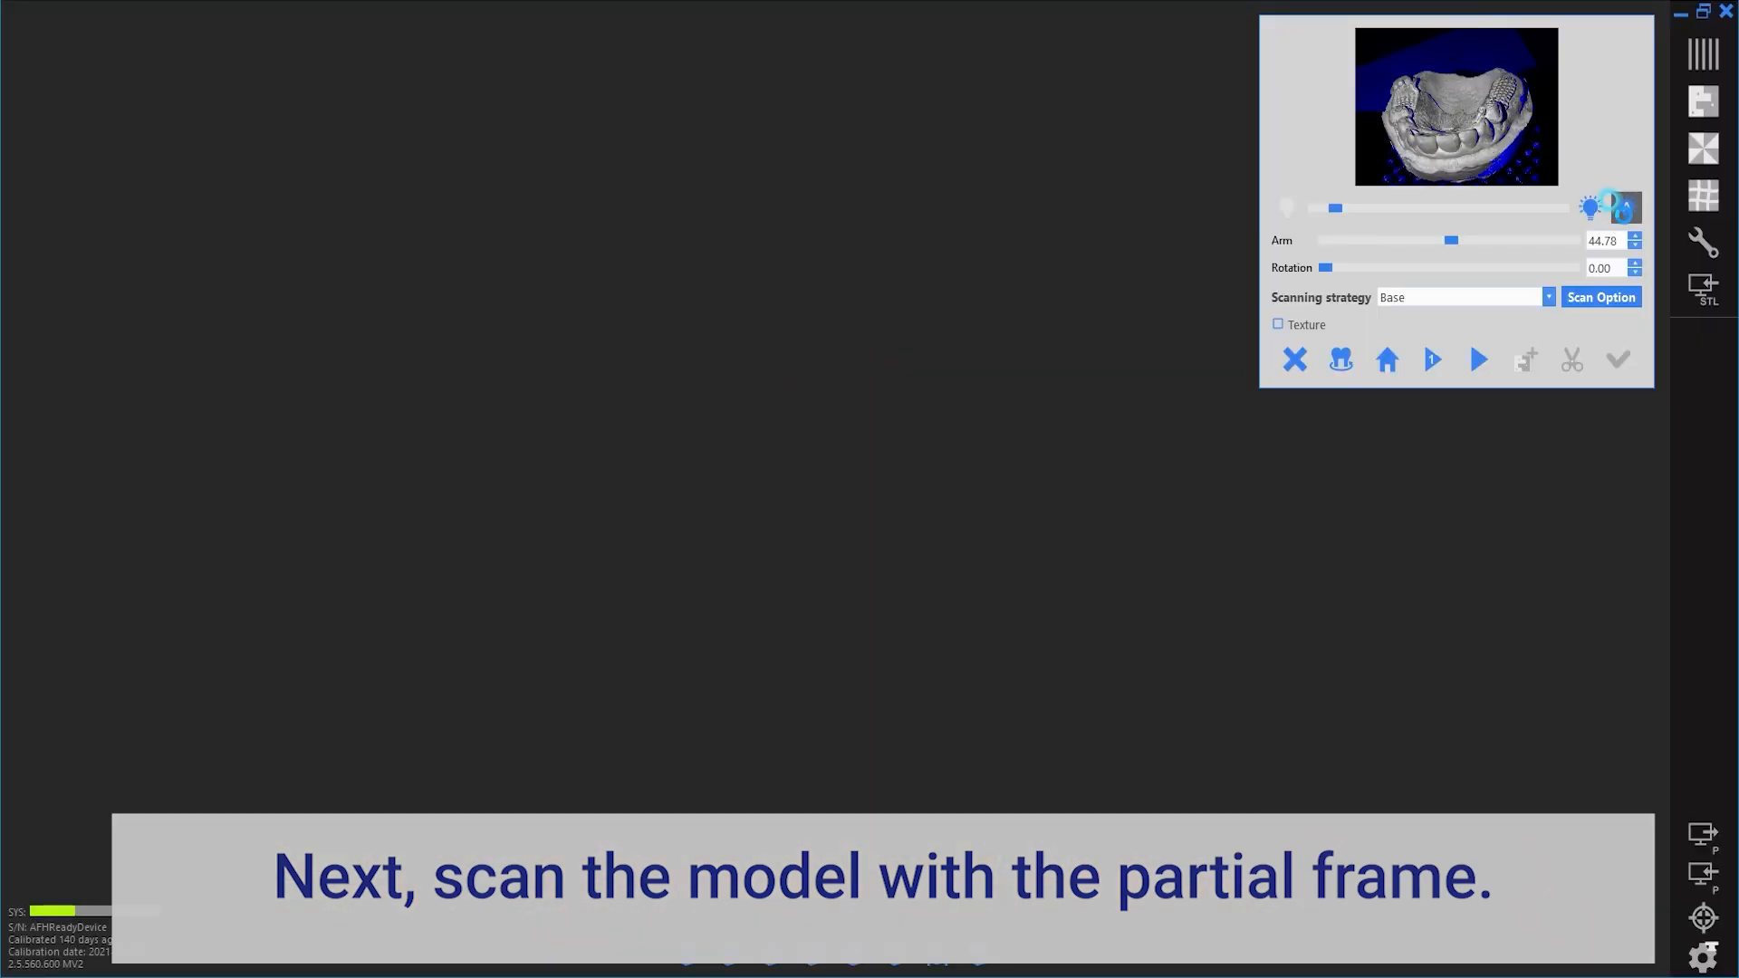
click(1477, 361)
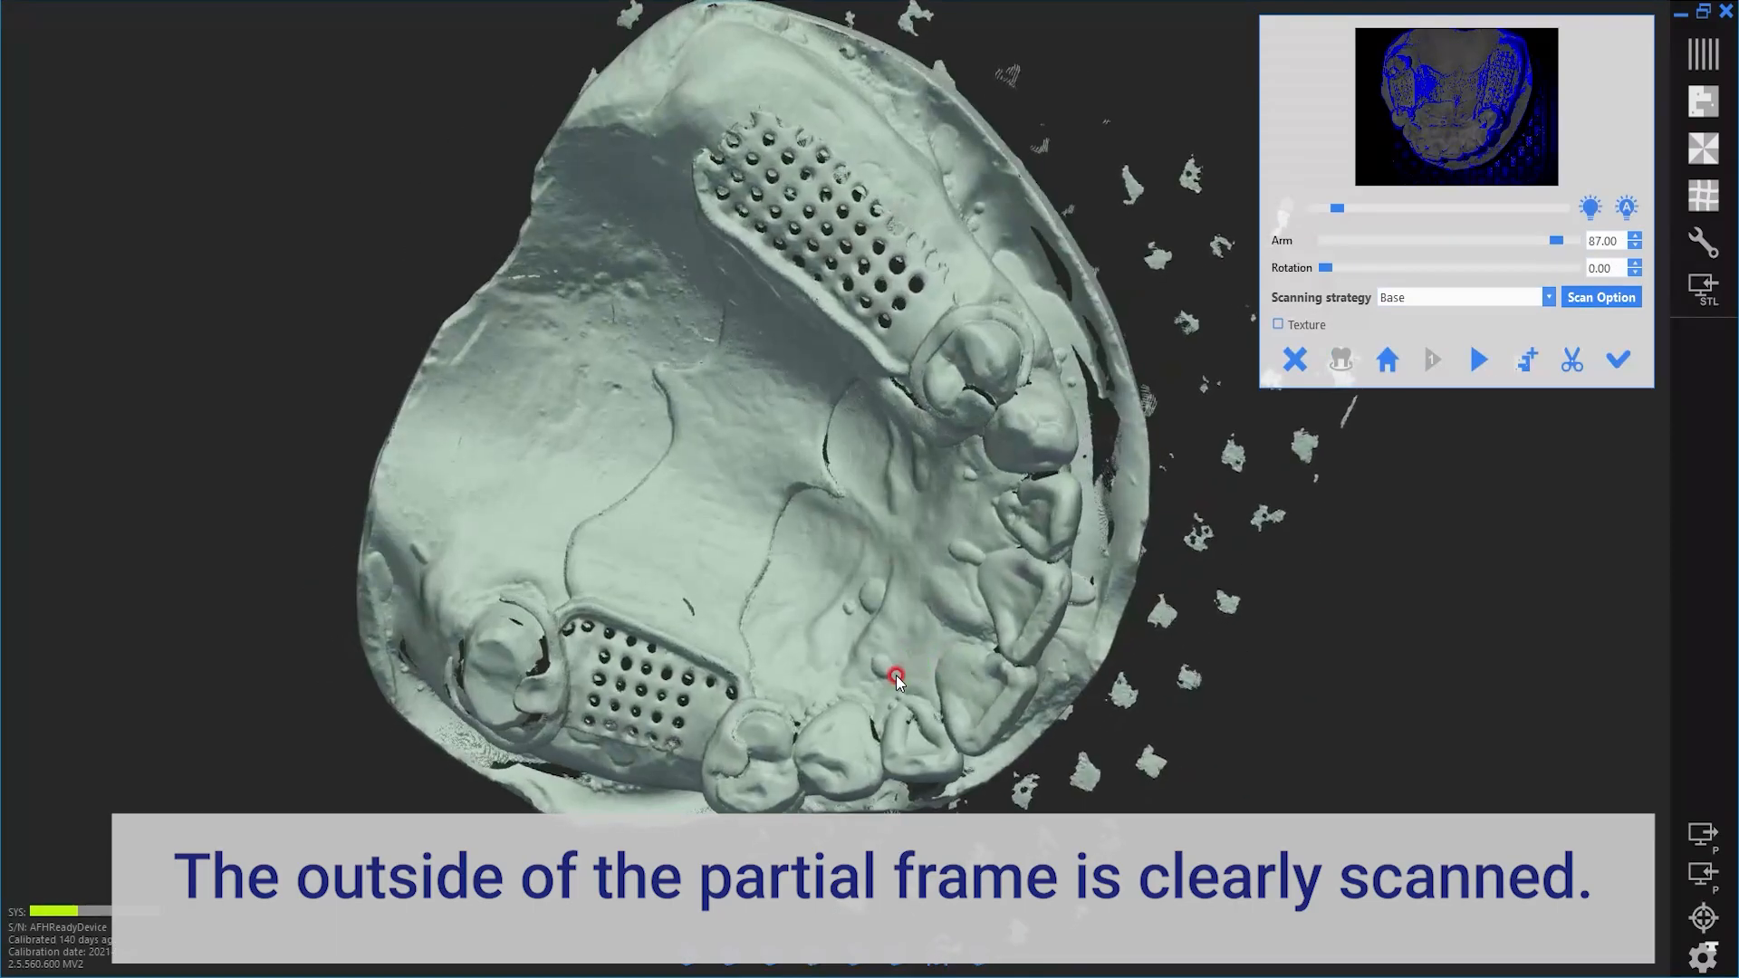
right_drag(895, 675, 1141, 574)
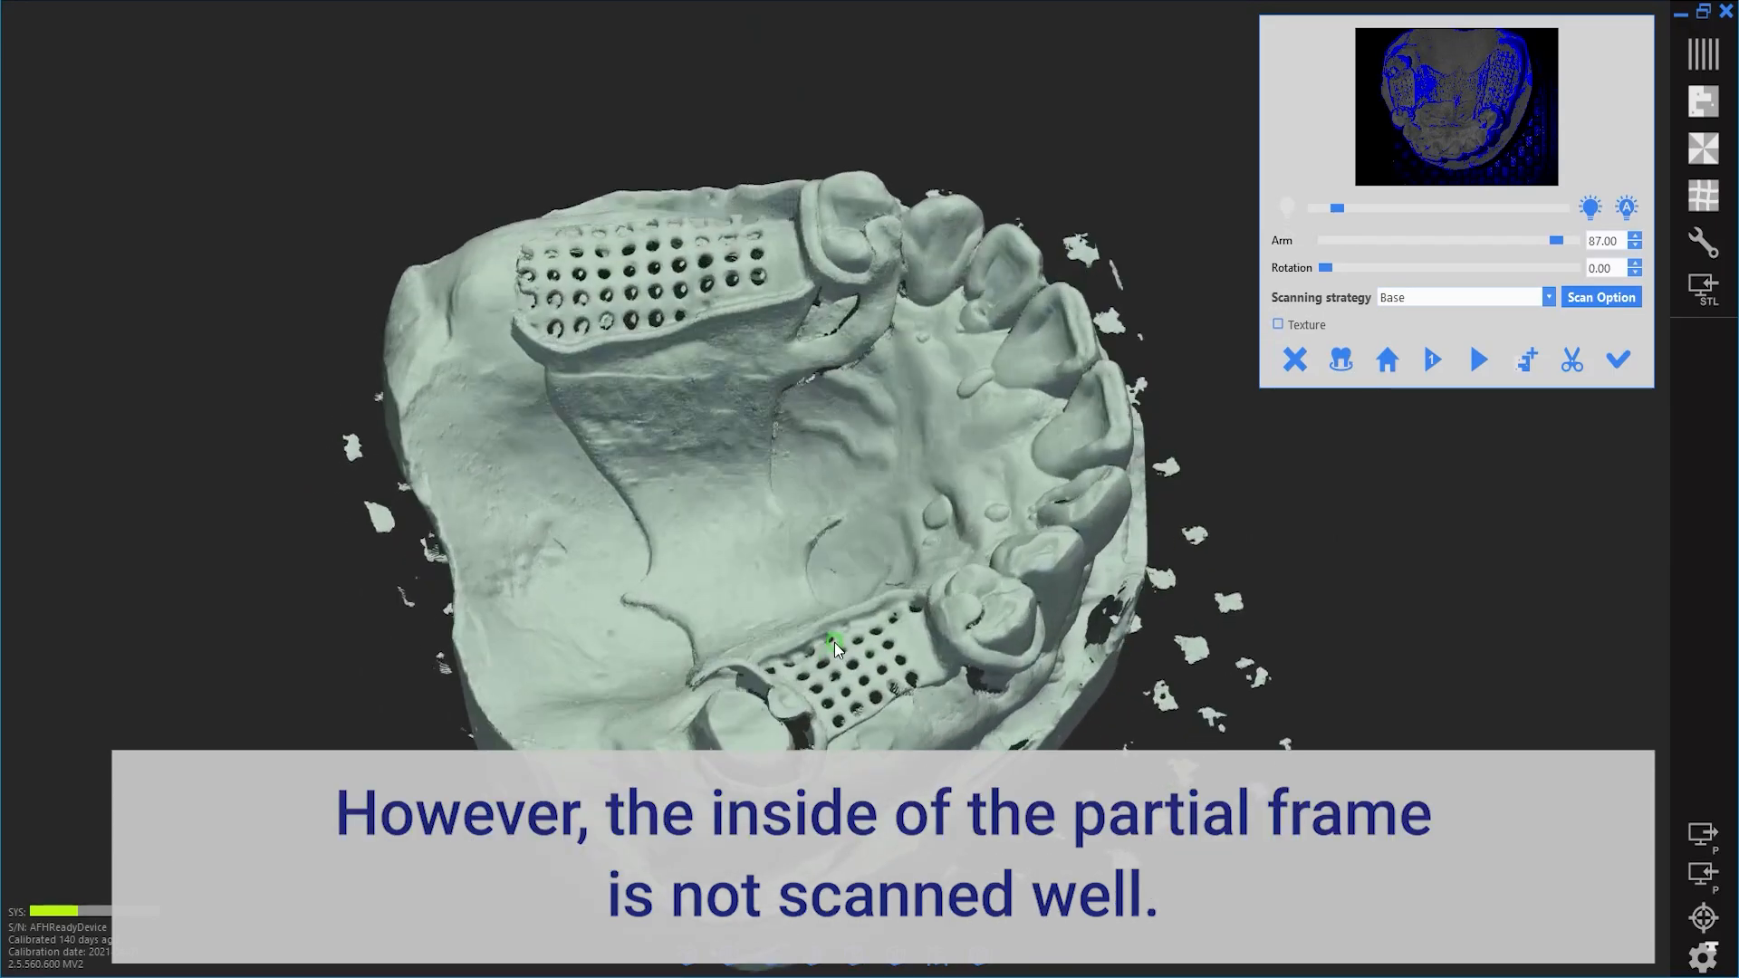
right_drag(827, 640, 1000, 460)
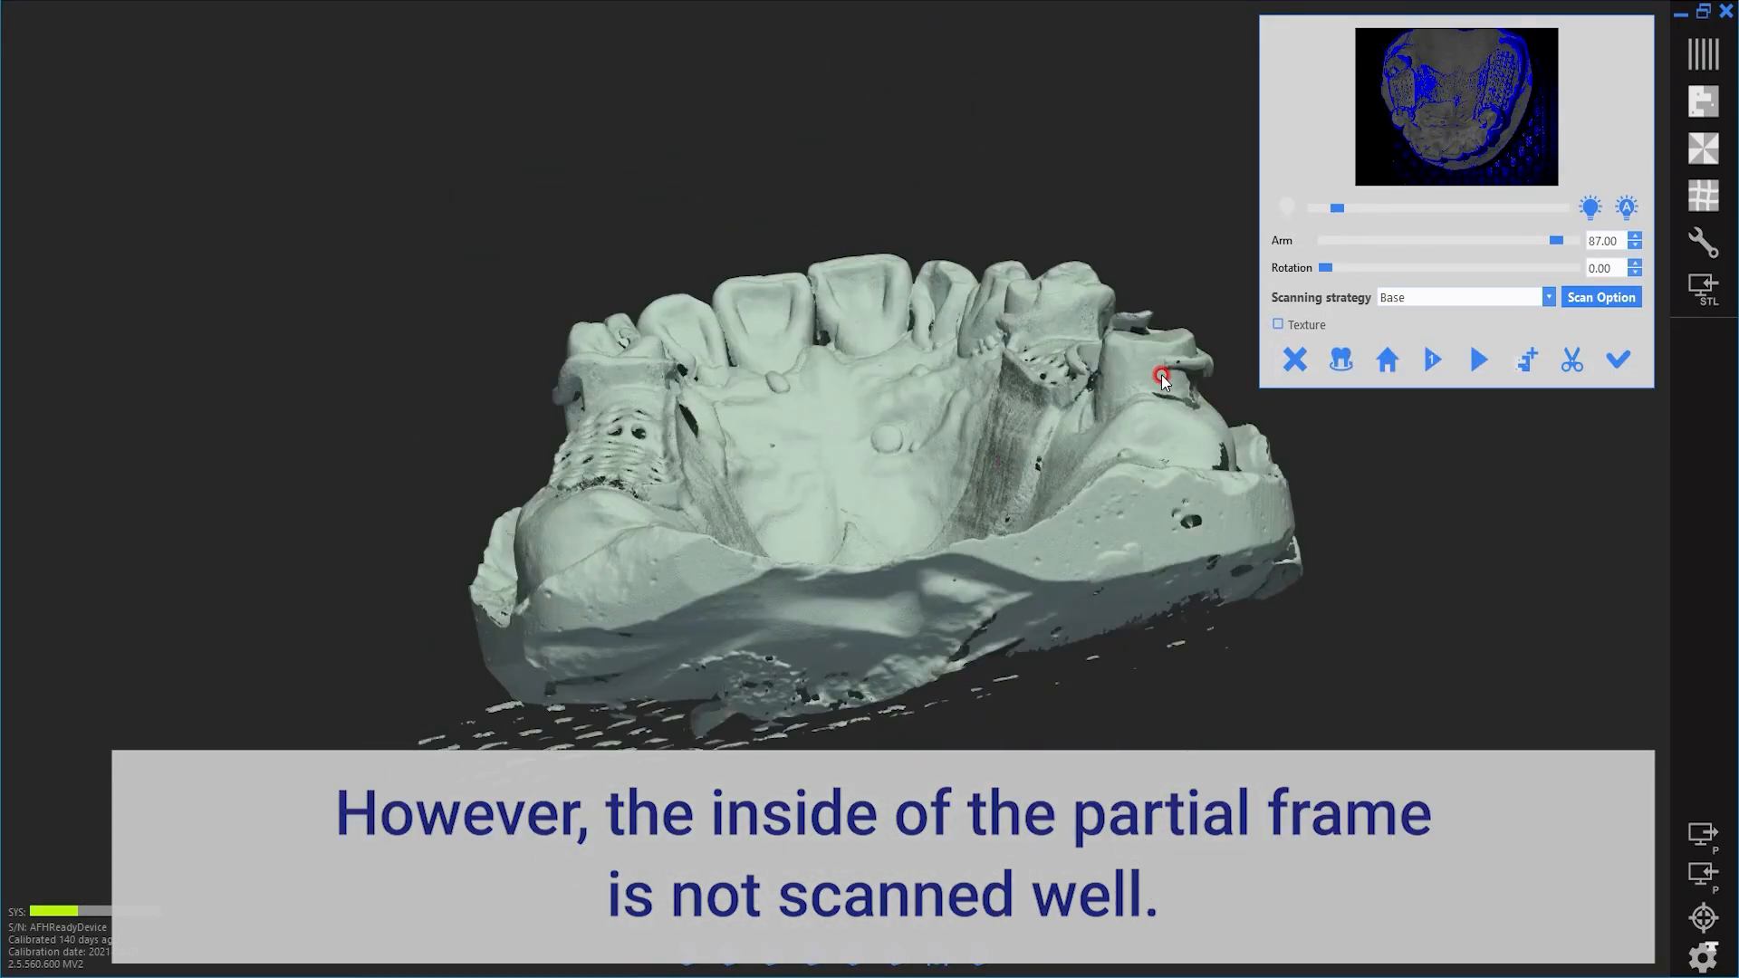
scroll(1160, 368, up, 5)
right_drag(1132, 371, 1107, 391)
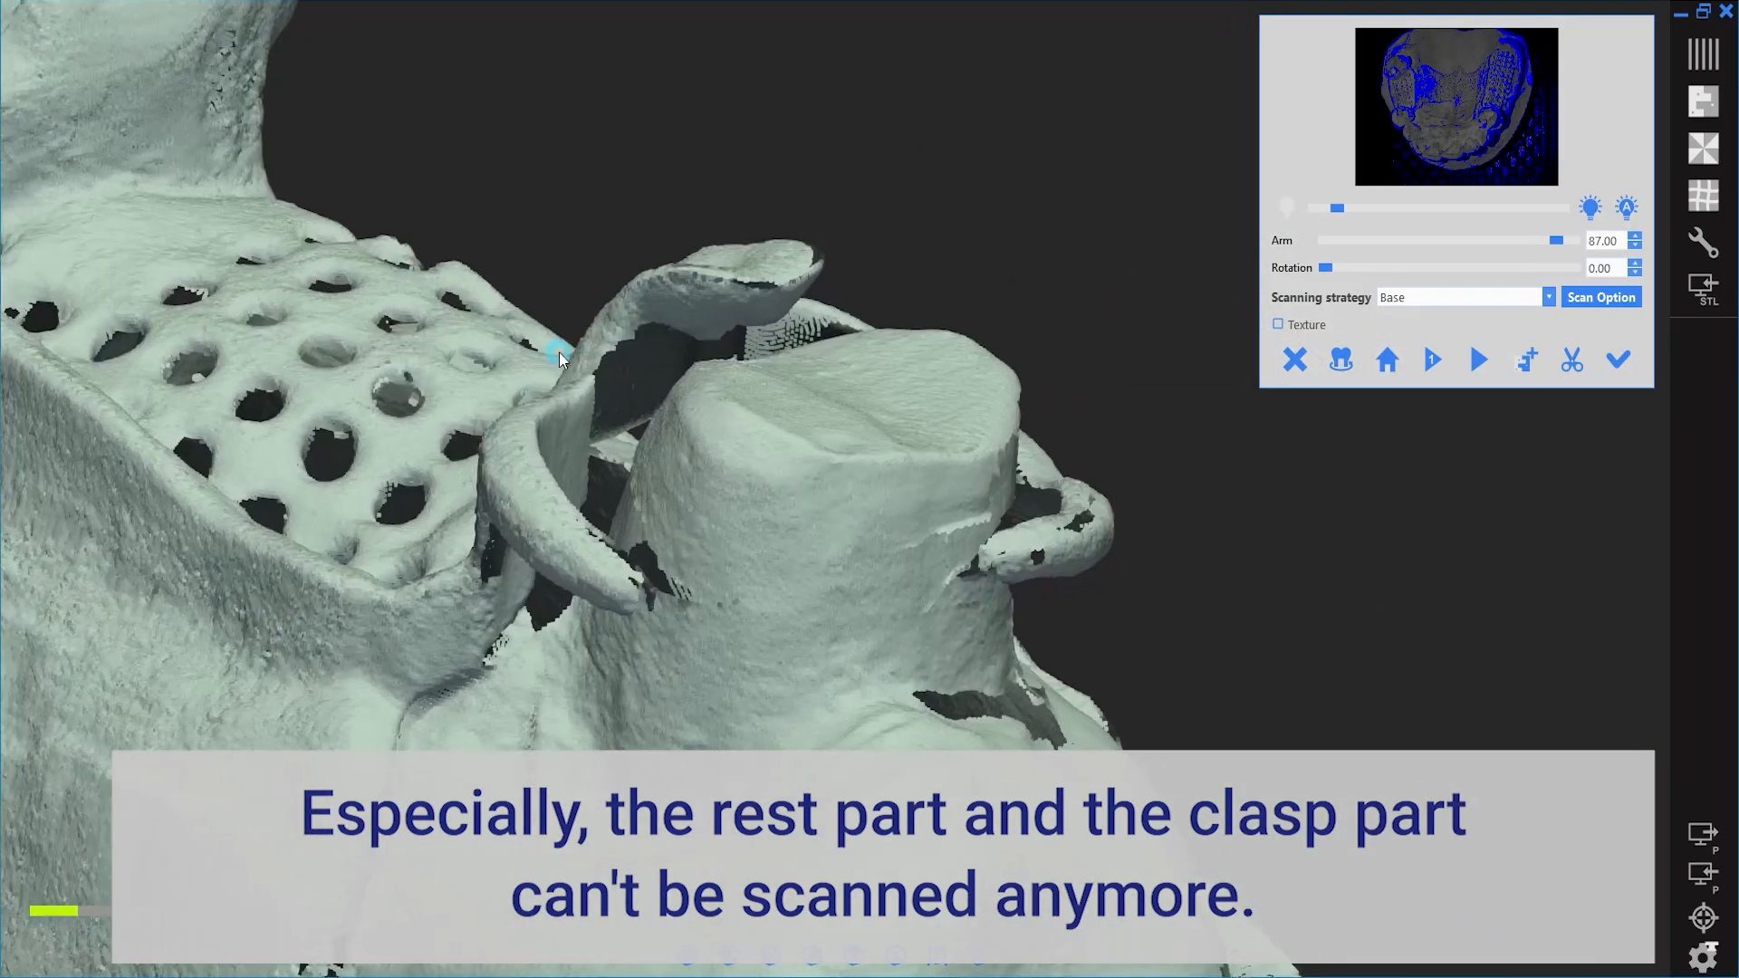
right_drag(559, 360, 704, 455)
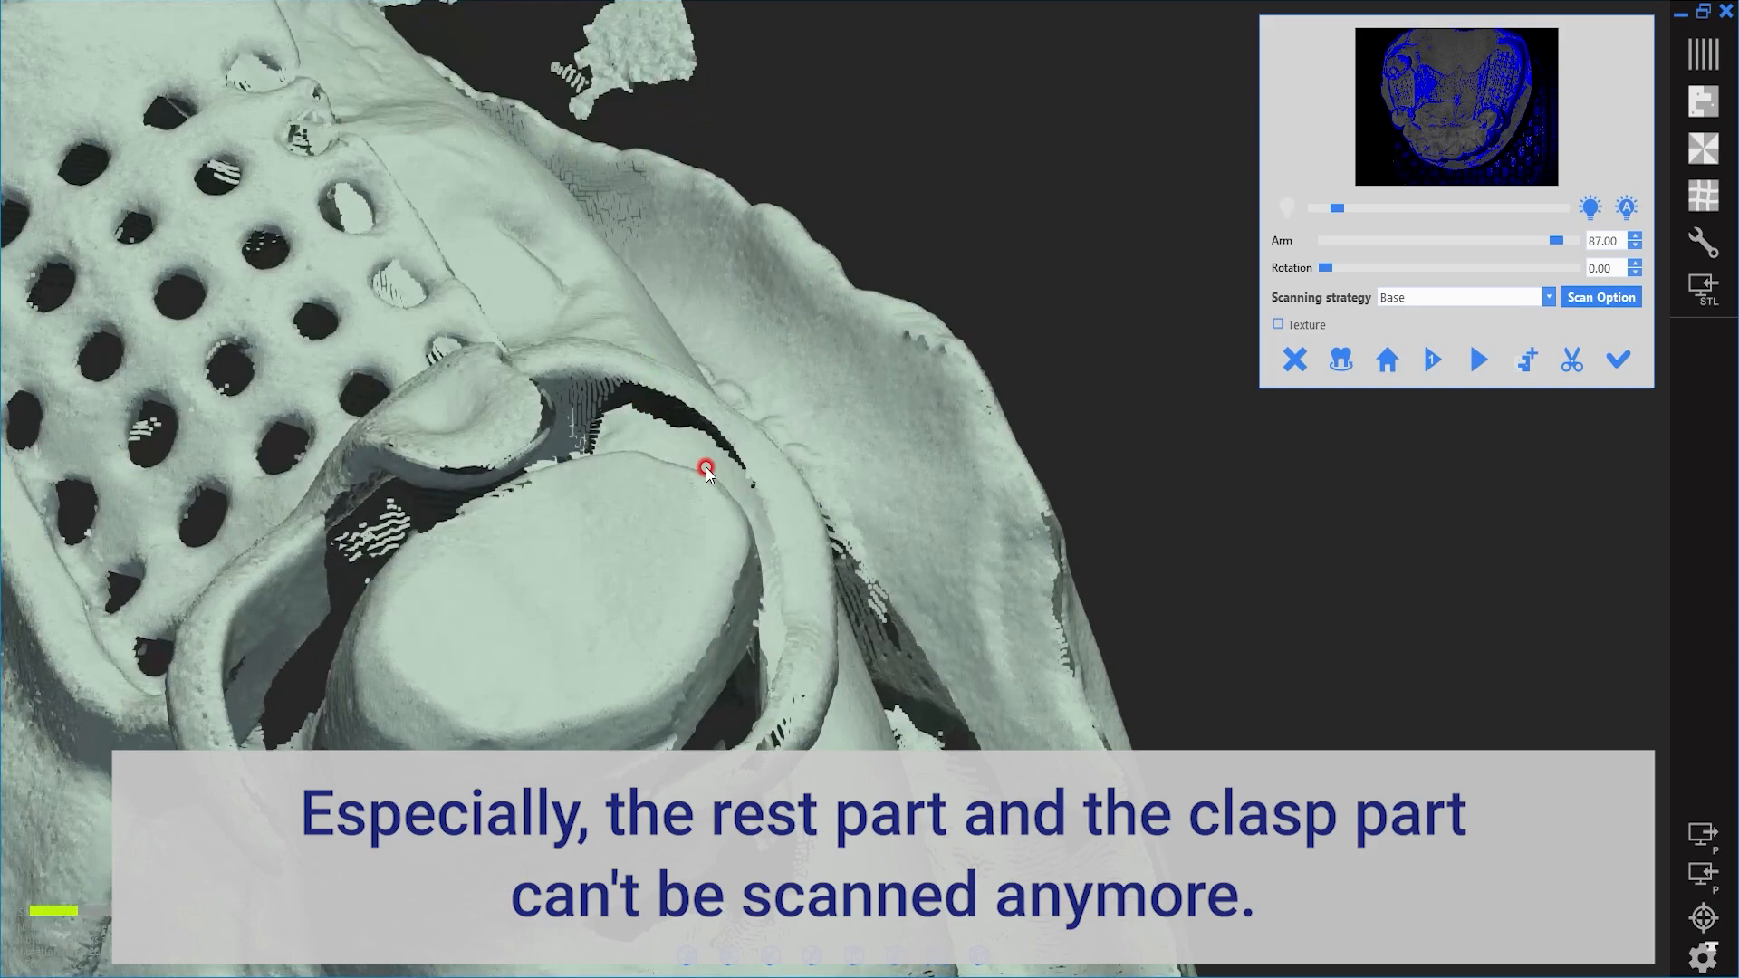
right_drag(589, 493, 683, 442)
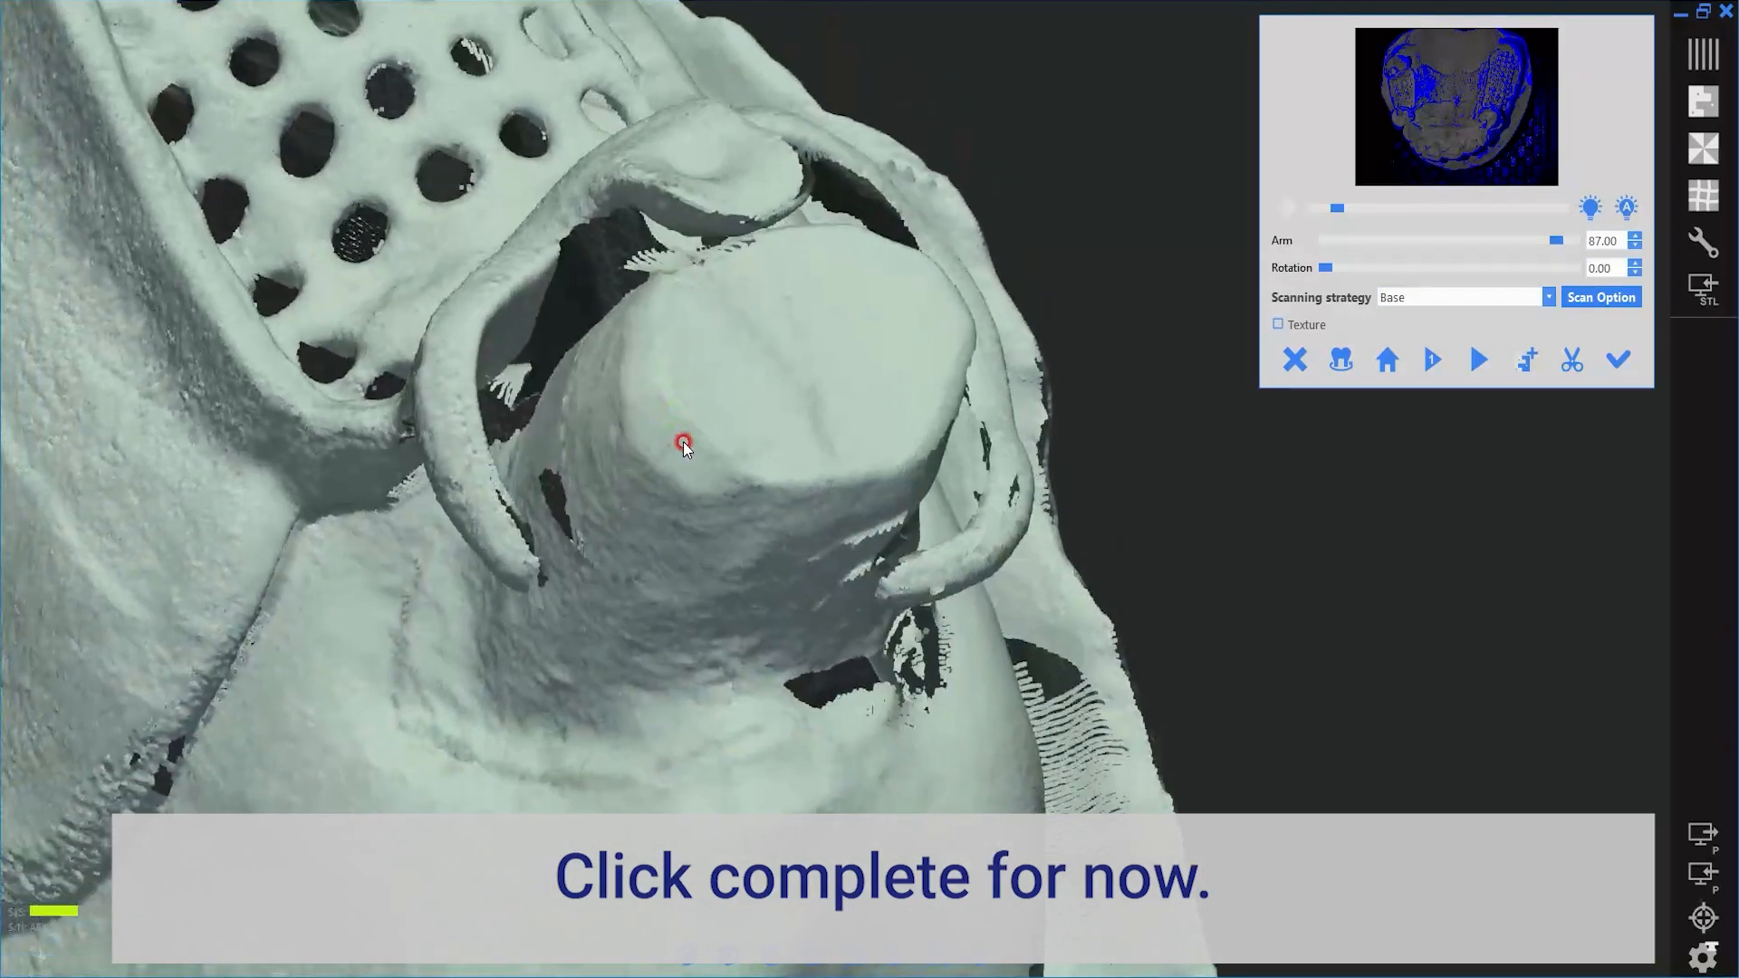
click(1626, 363)
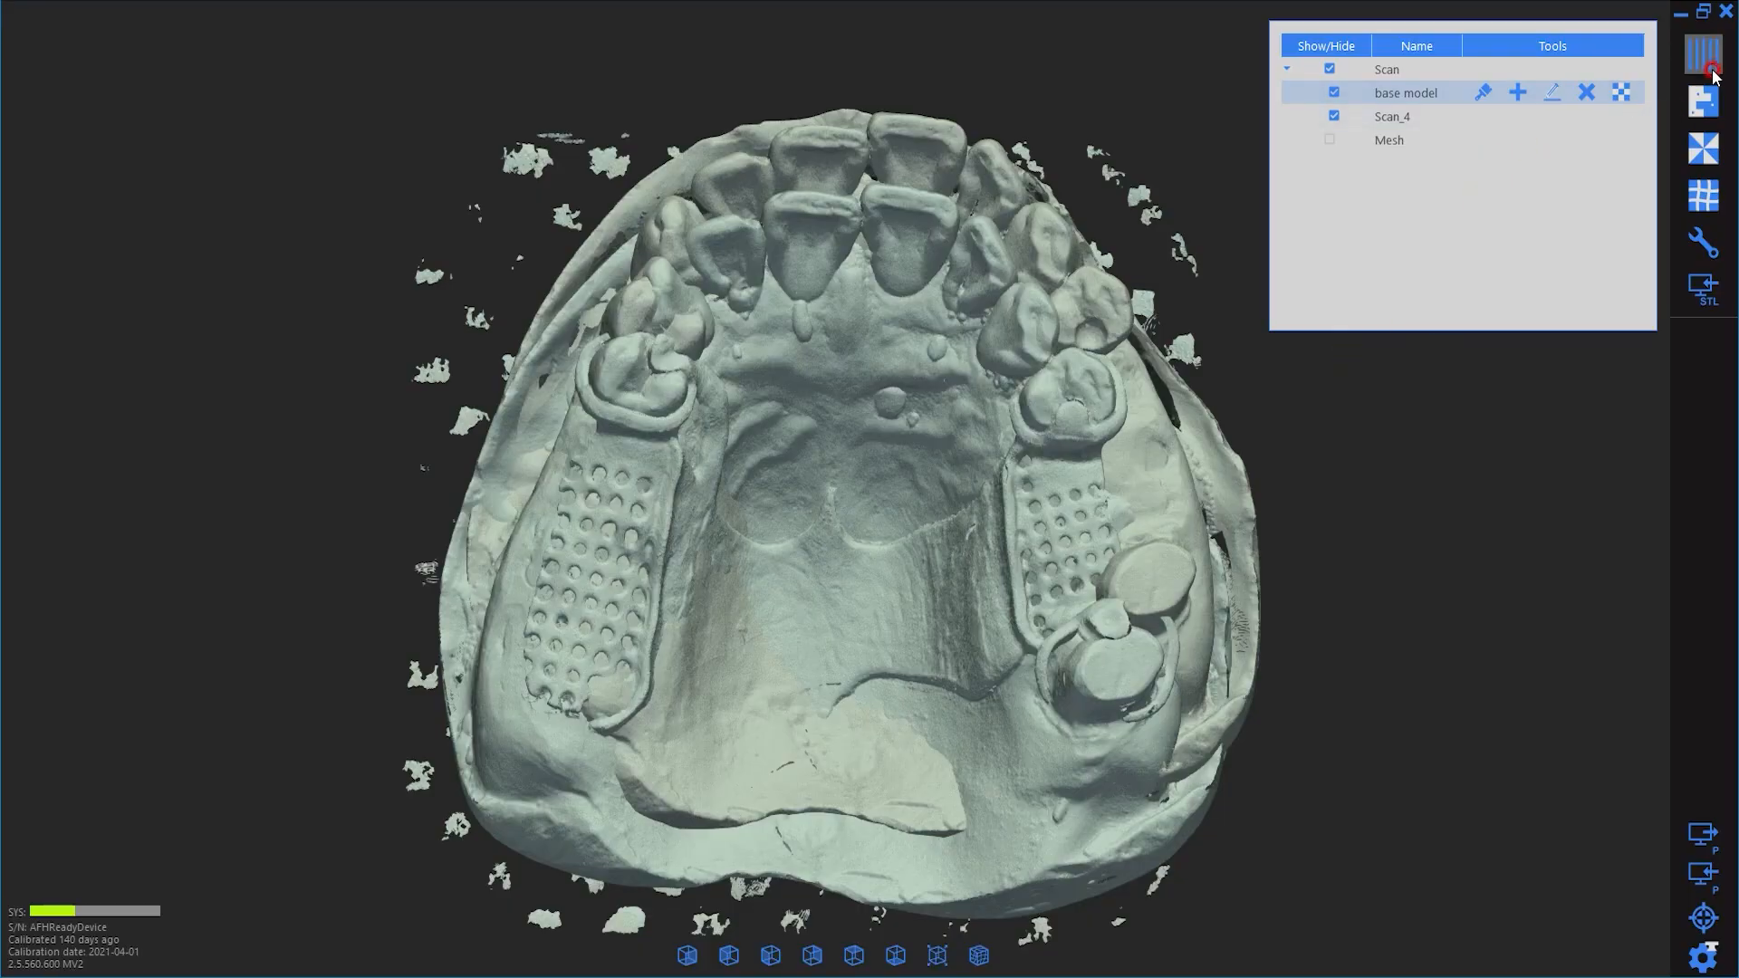
Step: Run a new full scan of the partial frame alone with the Base strategy and check its inner side
click(1709, 64)
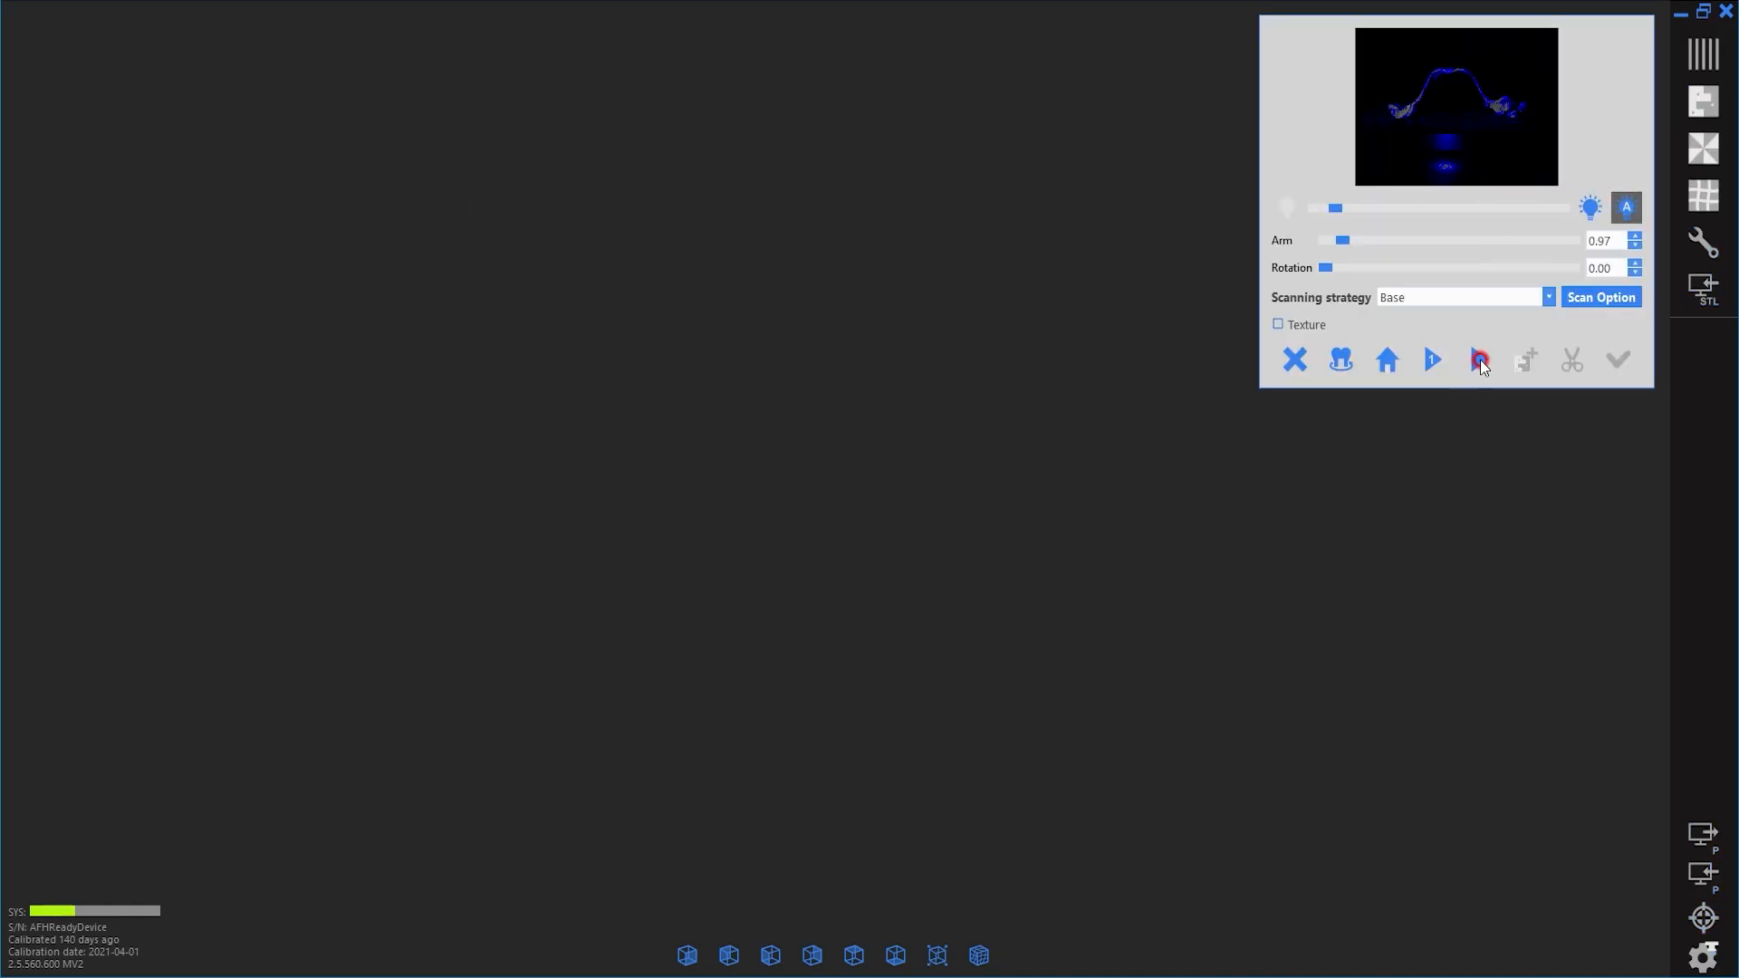
click(1479, 360)
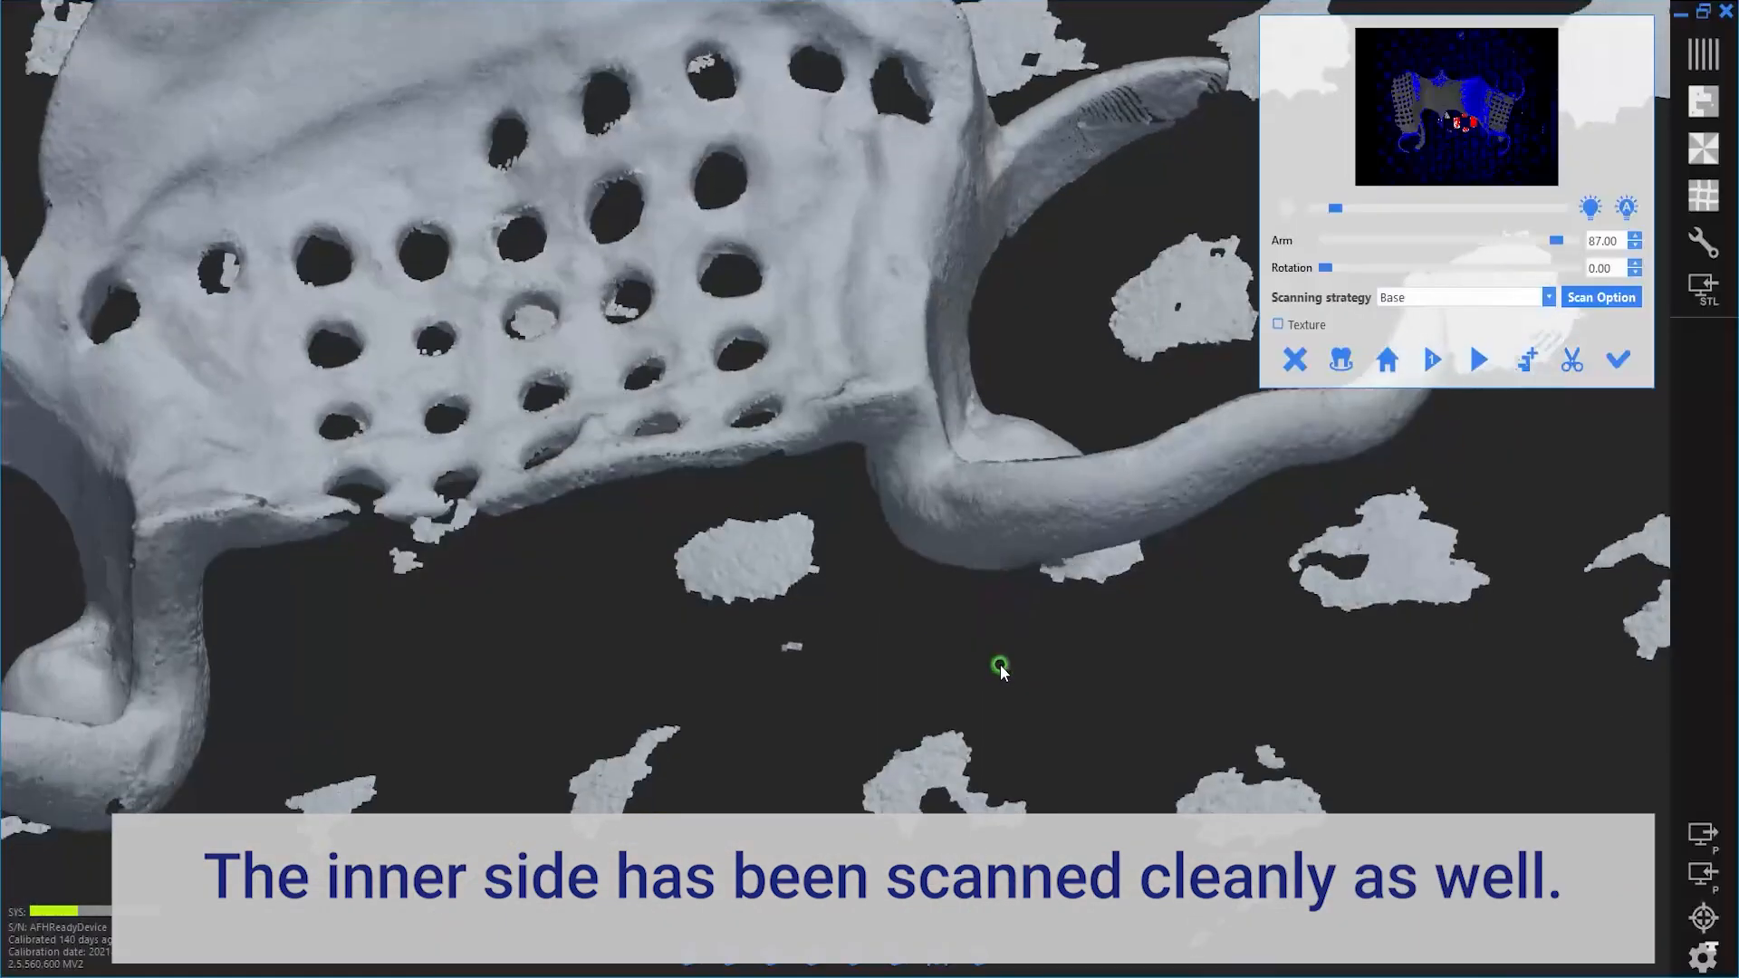
right_drag(1000, 665, 873, 672)
right_drag(1071, 179, 890, 281)
scroll(838, 308, down, 10)
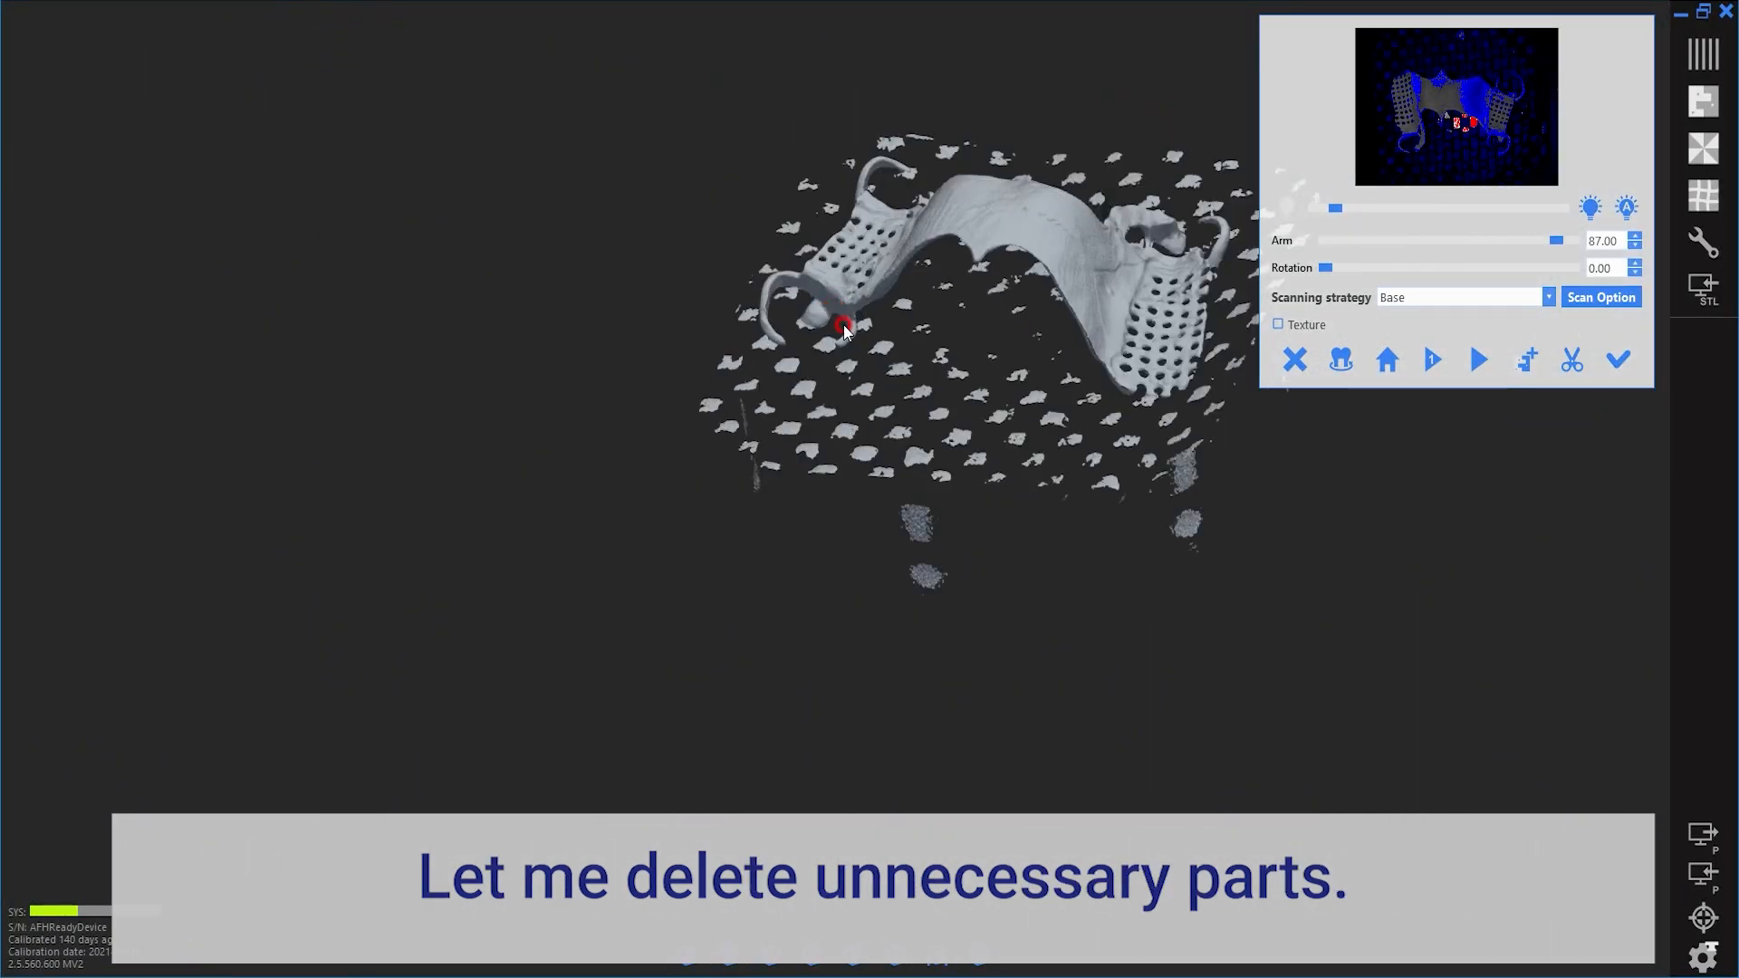
Step: Outline the partial frame with a polygon and trim all scan data outside it
right_drag(1057, 448, 1121, 367)
middle_drag(1121, 367, 933, 405)
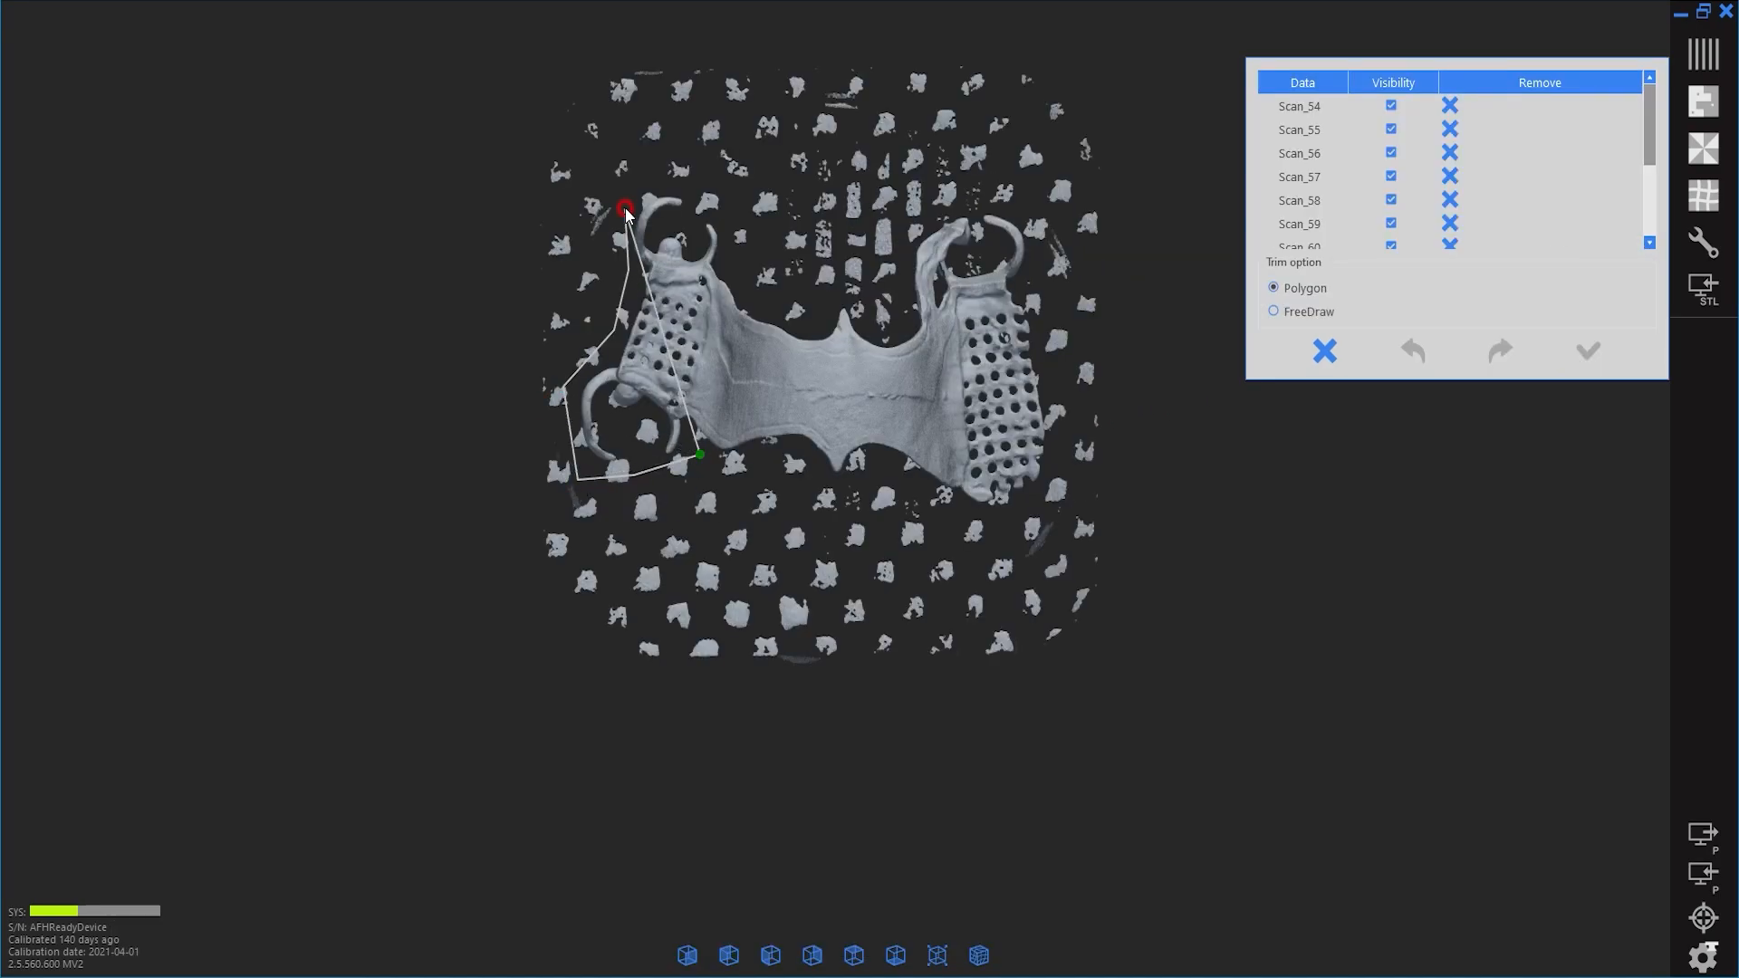
click(763, 292)
click(908, 288)
click(1028, 192)
click(1064, 426)
click(1028, 525)
click(576, 478)
right_click(746, 467)
click(801, 497)
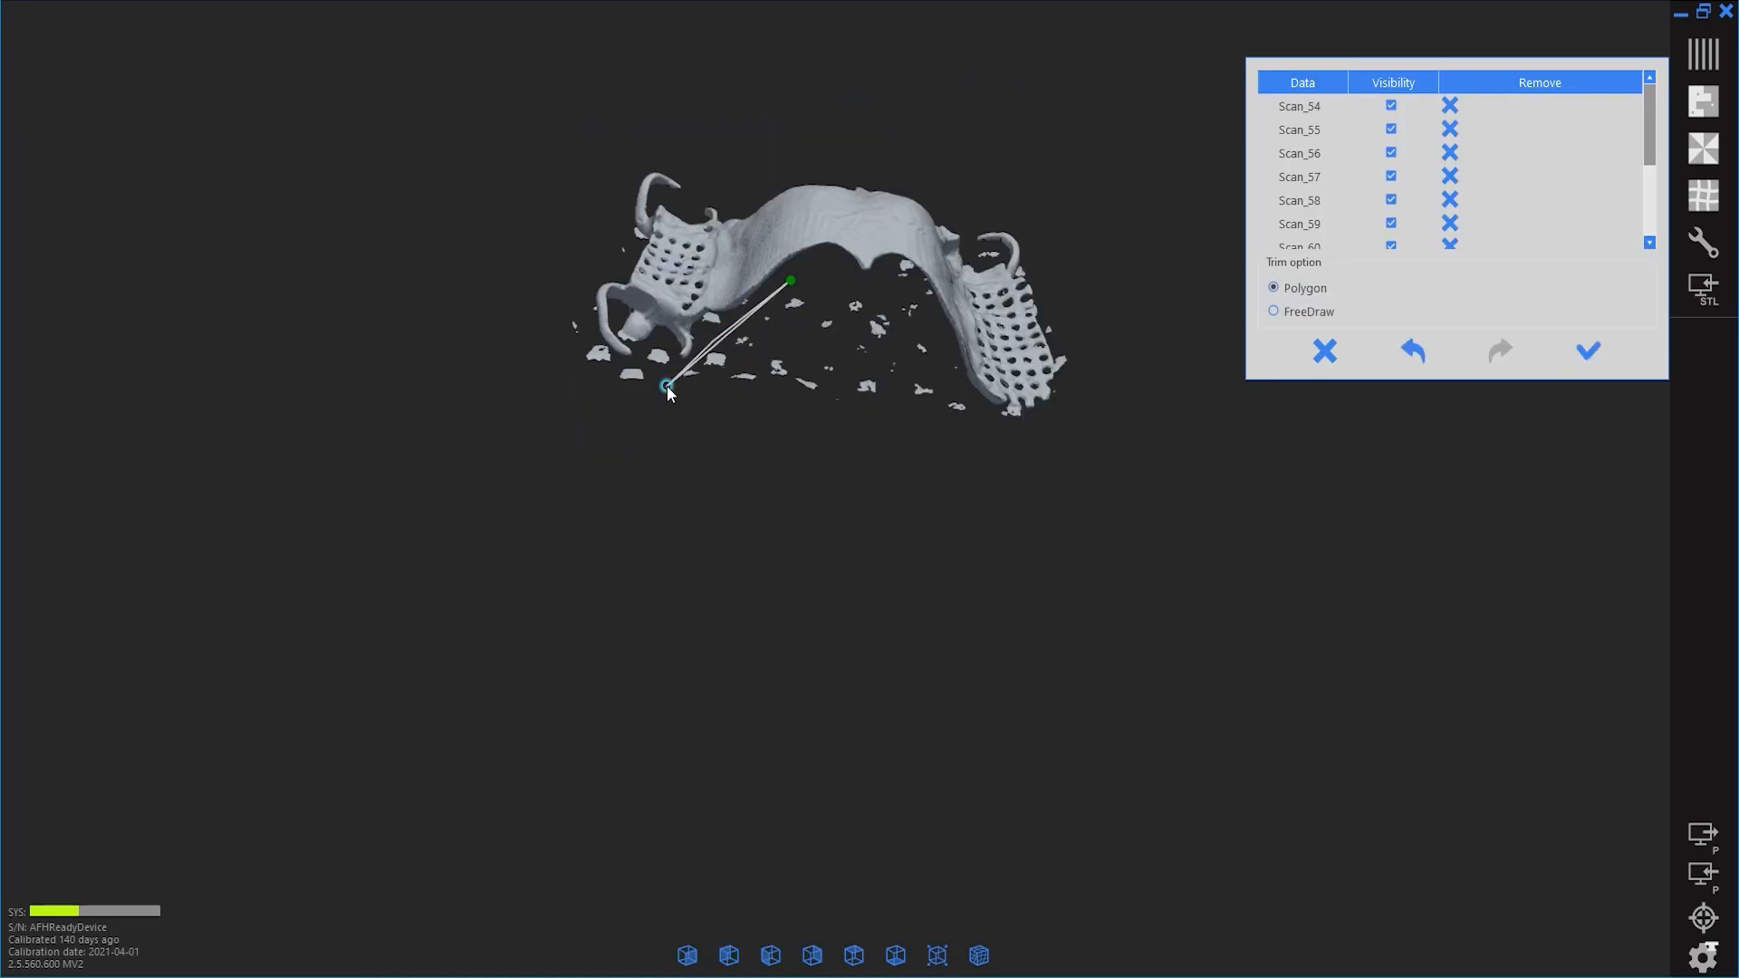
Step: Outline the stray fragments beneath the partial frame's arch with a polygon and trim inside it
click(679, 505)
click(915, 492)
click(921, 291)
click(661, 408)
right_click(788, 256)
click(811, 272)
Step: Trim the stray fragments within and around the partial frame's clasp using polygons set to Trim inside
click(659, 415)
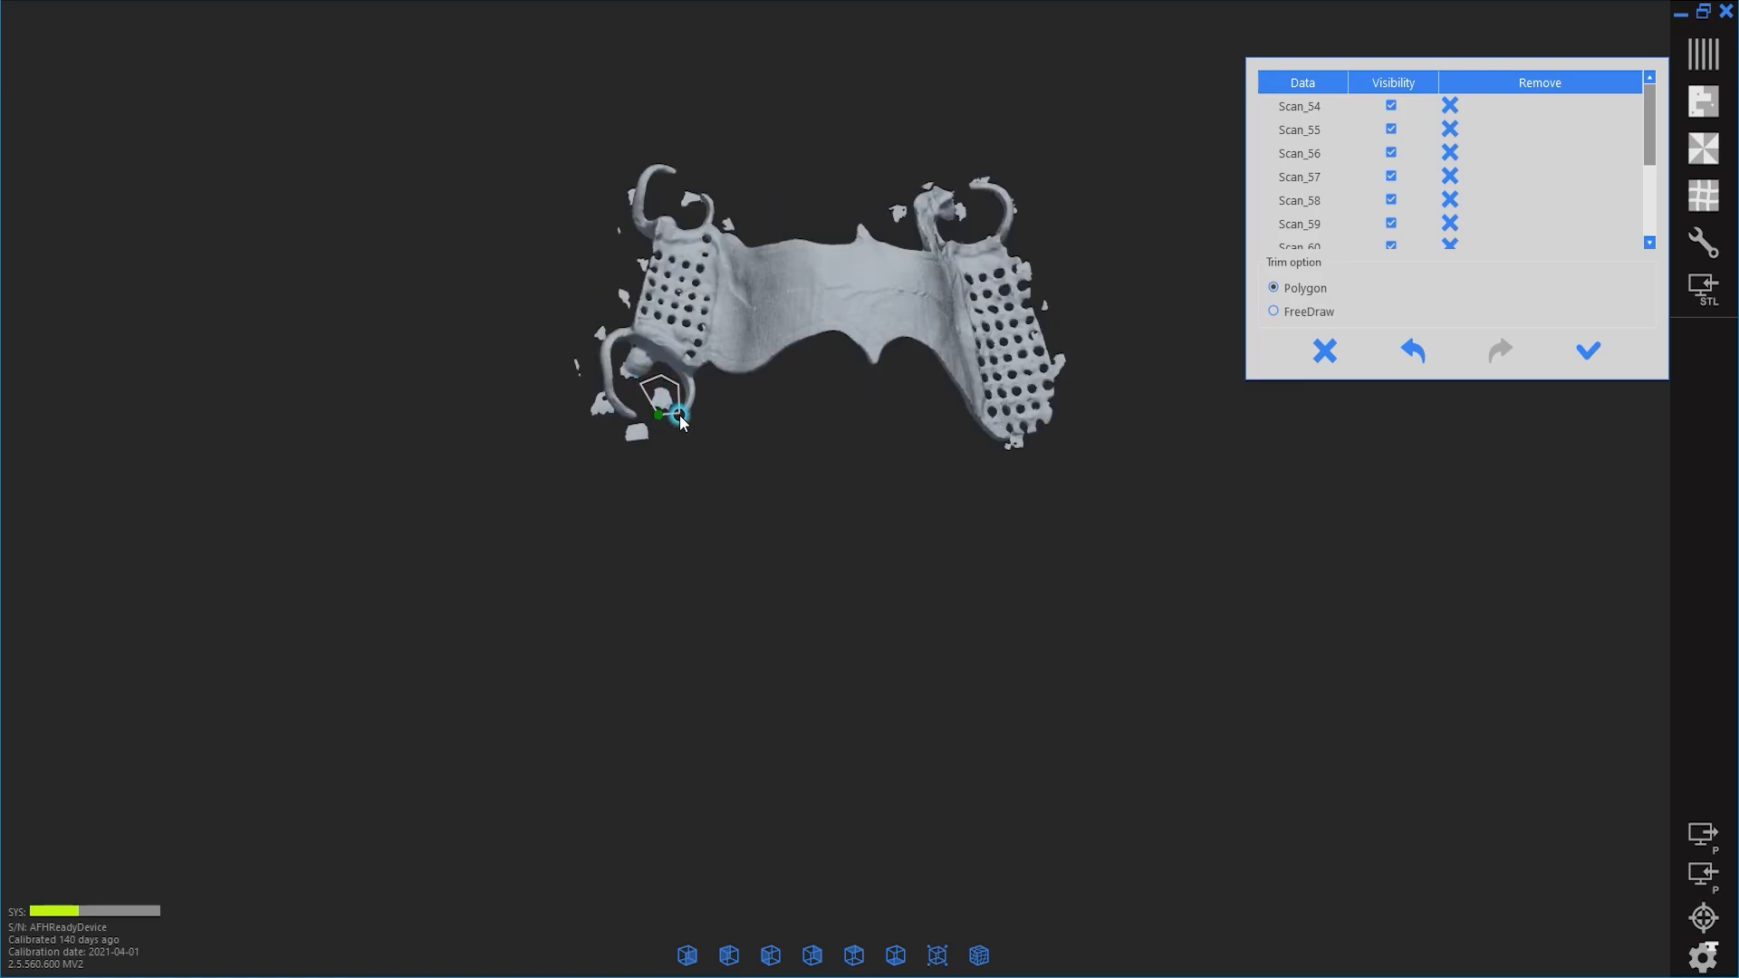
click(739, 388)
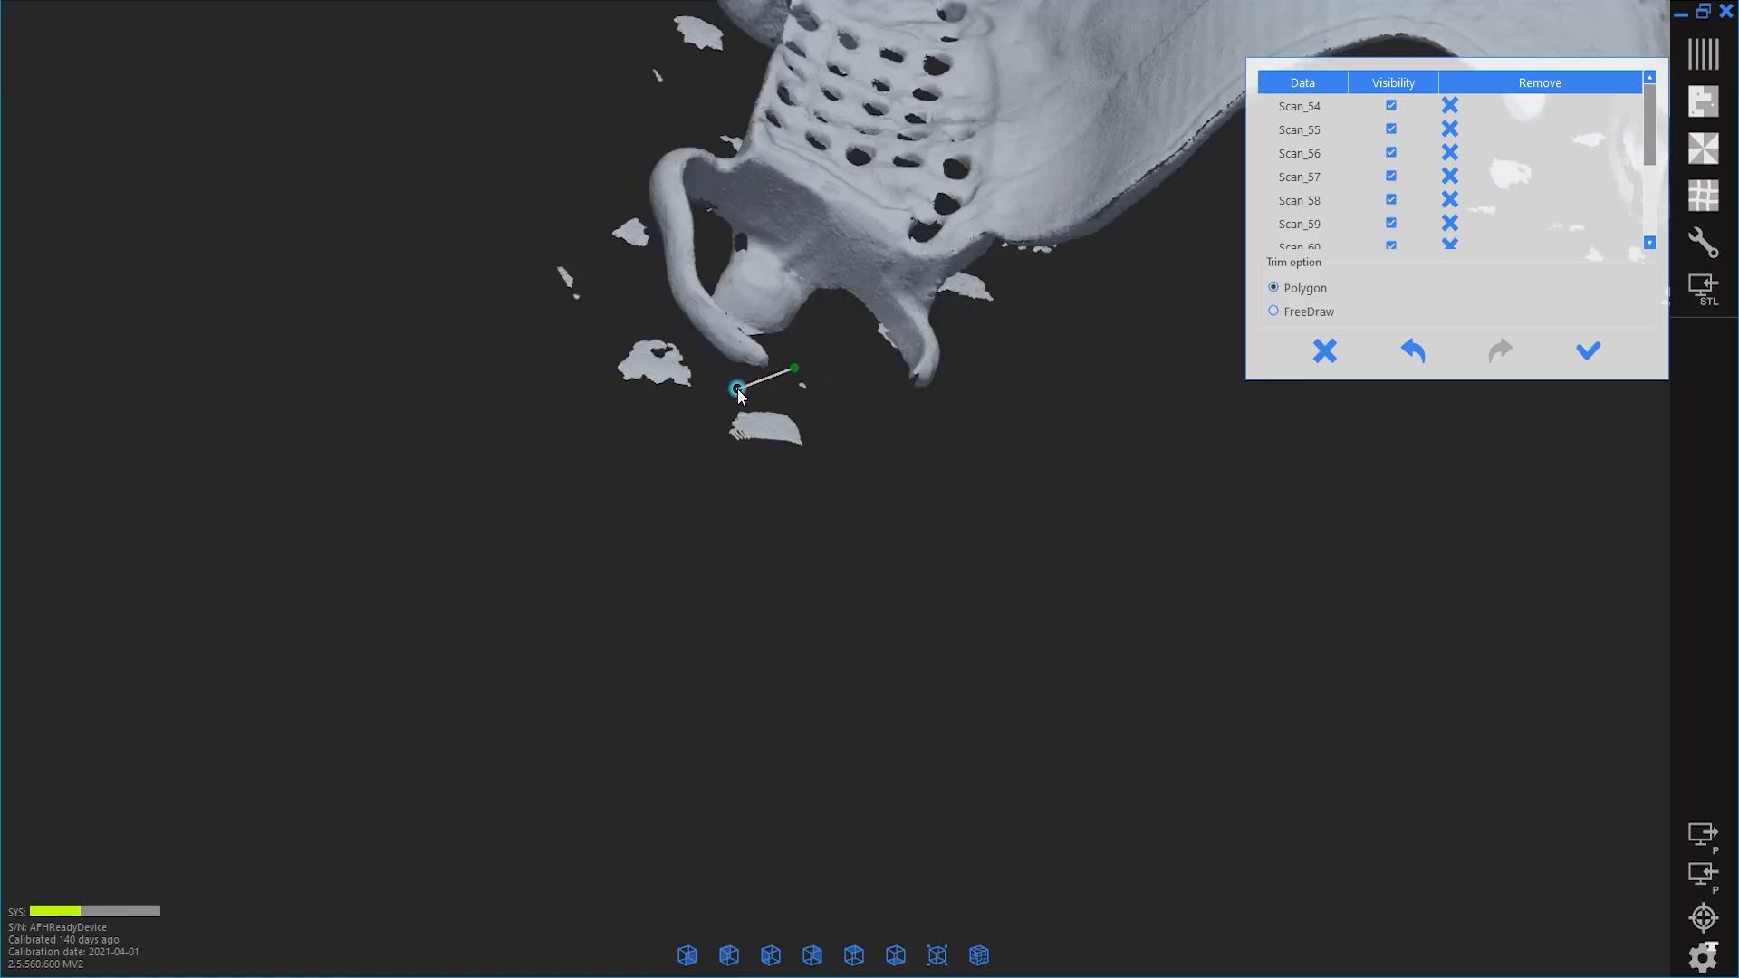
click(622, 197)
click(566, 197)
click(525, 322)
click(597, 462)
click(907, 548)
right_click(846, 381)
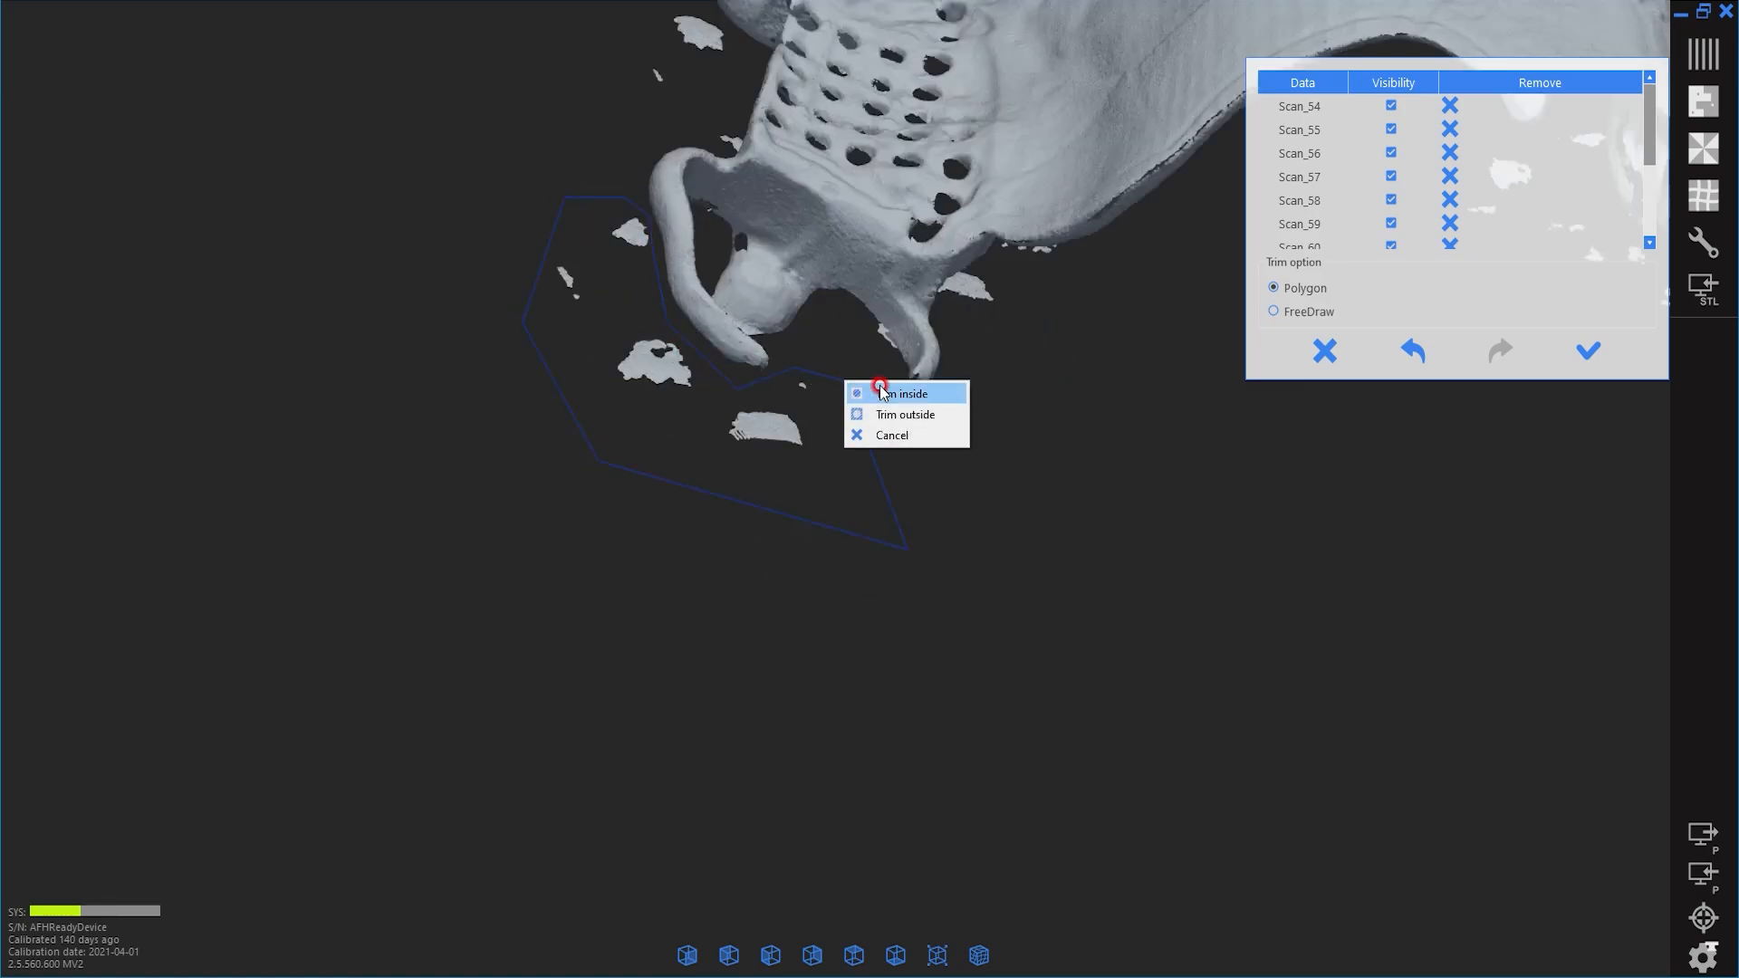
click(881, 392)
Step: Outline the remaining row of stray fragments beside the partial frame with a polygon for trimming
click(555, 543)
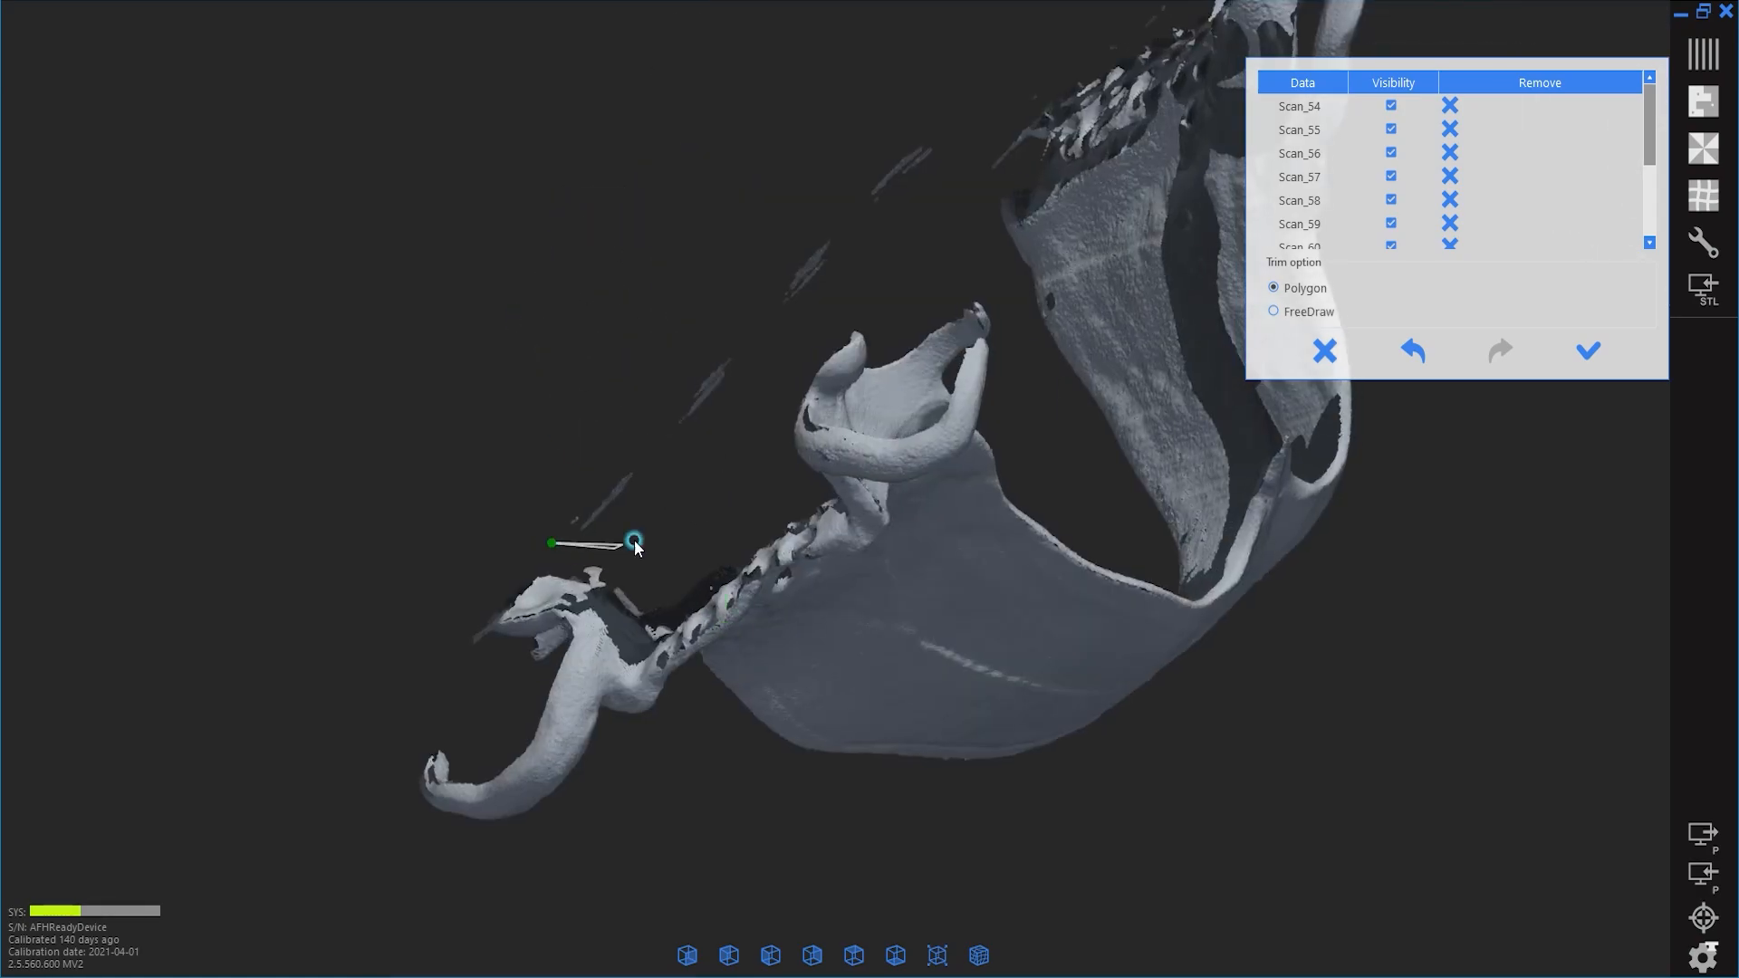
click(939, 109)
click(520, 318)
right_click(516, 330)
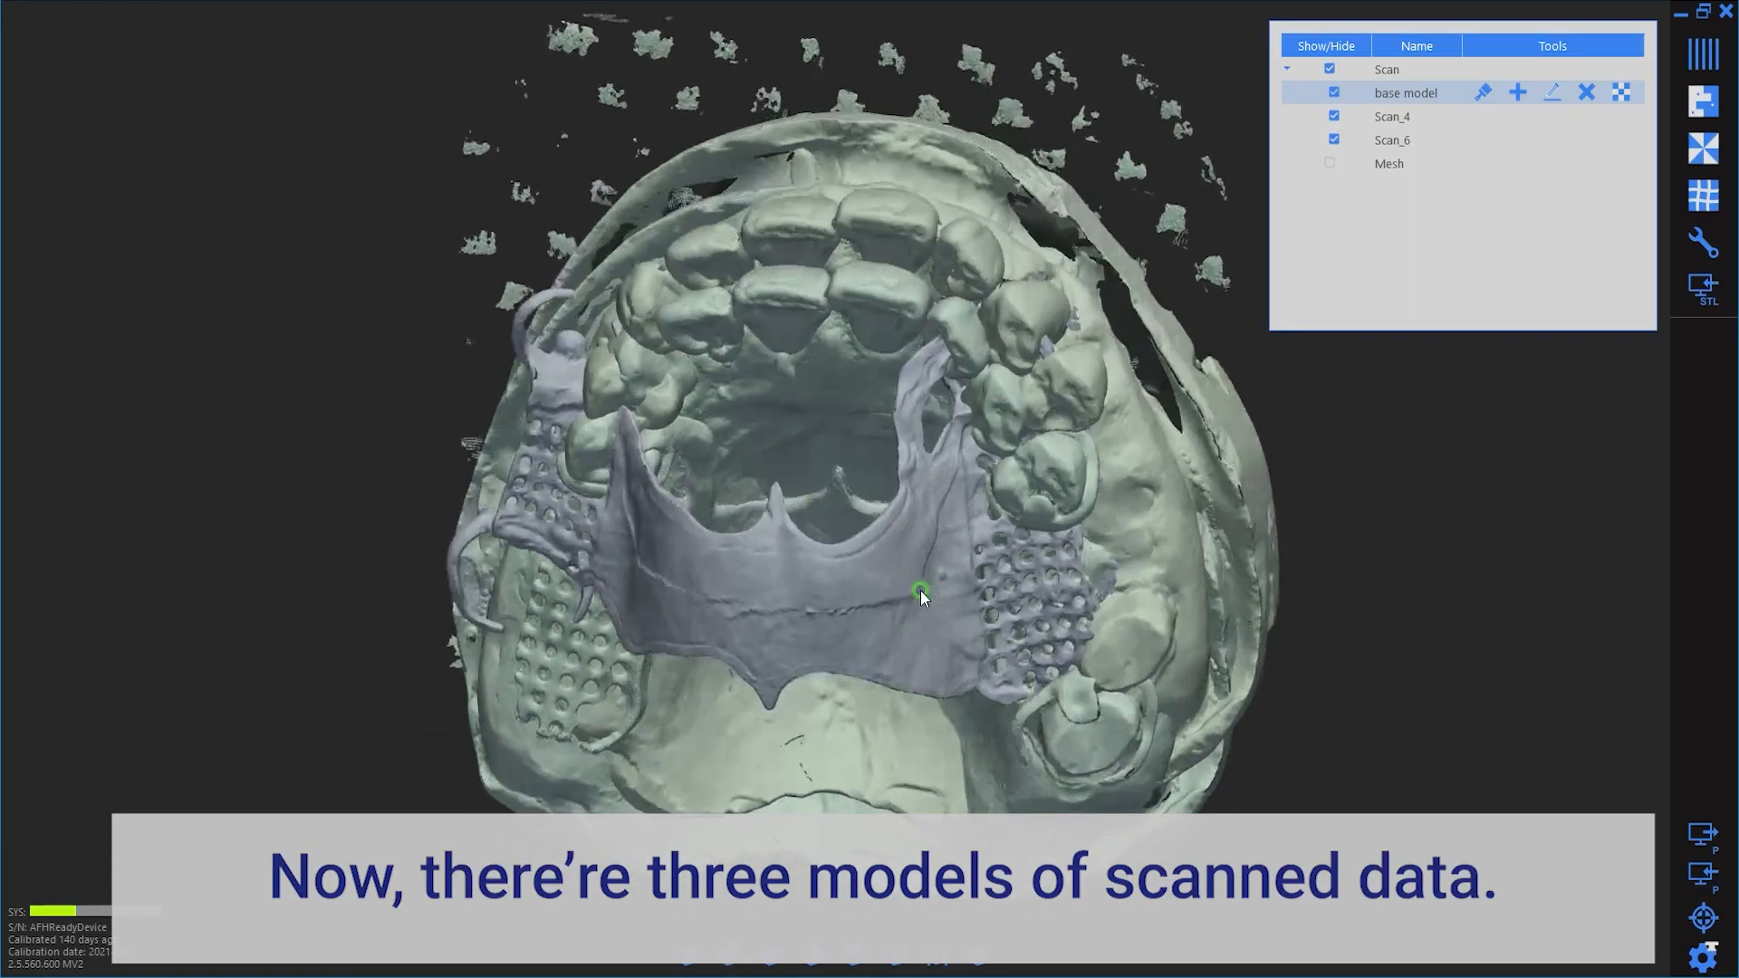
Step: Set up a three-point match with Scan_4 as the floating data and the base model as the fixed data
drag(921, 590, 922, 464)
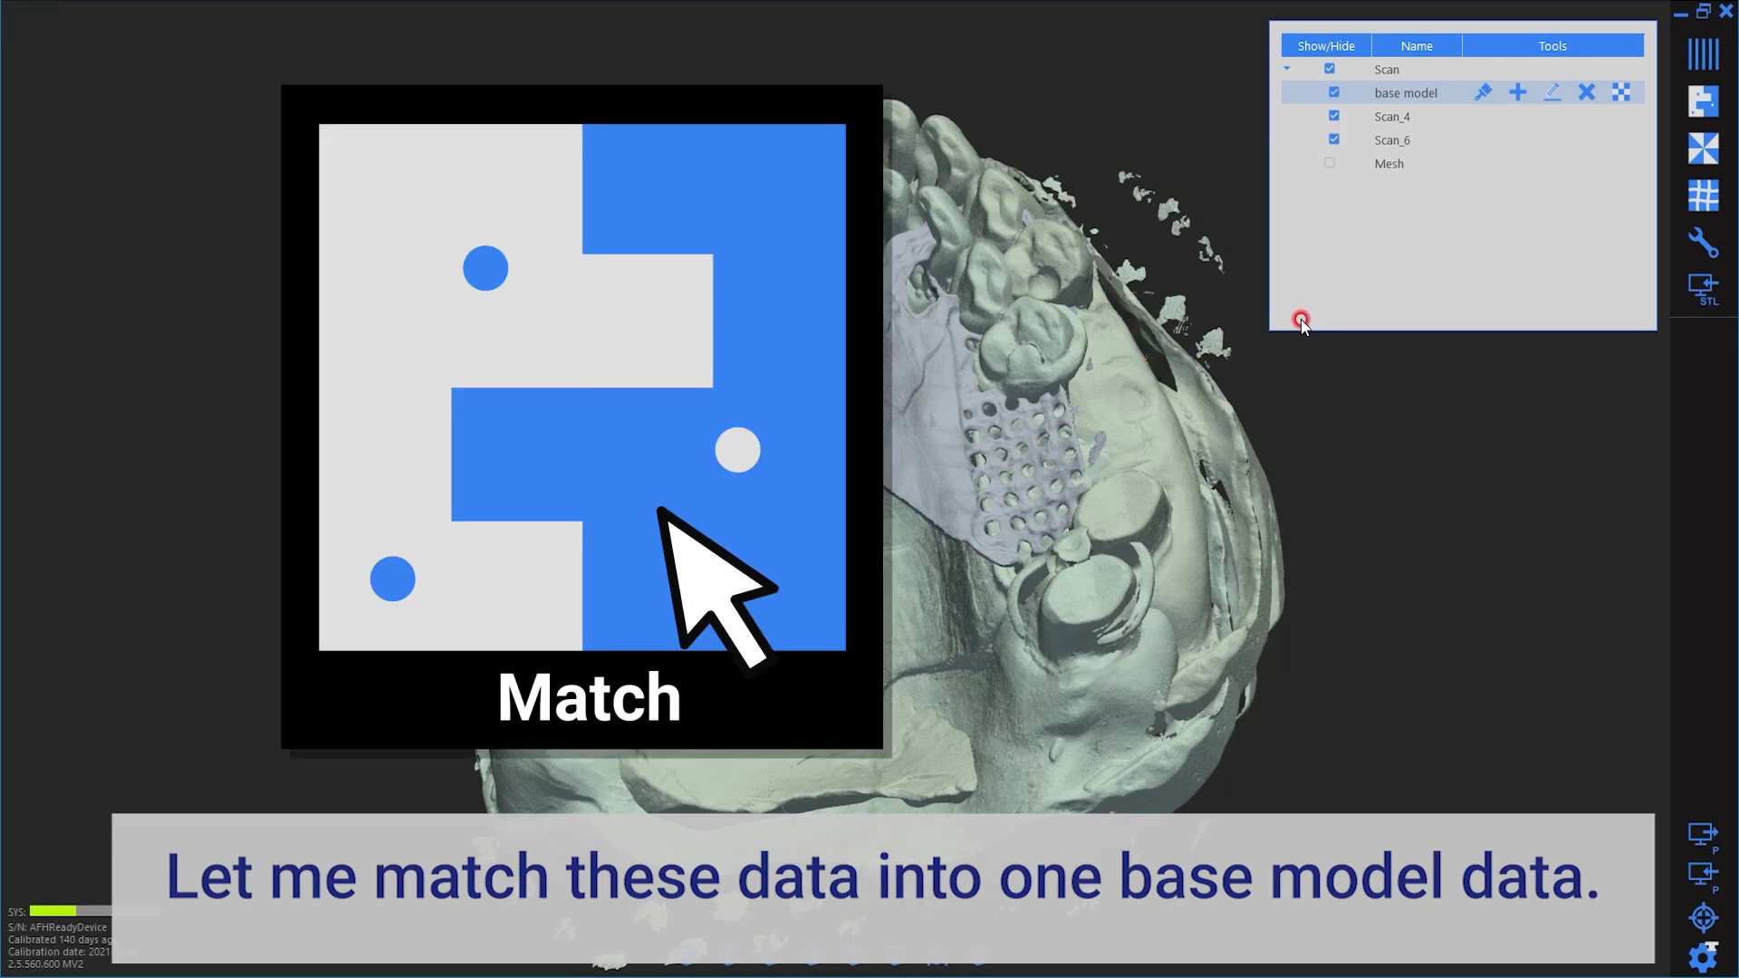
click(1706, 107)
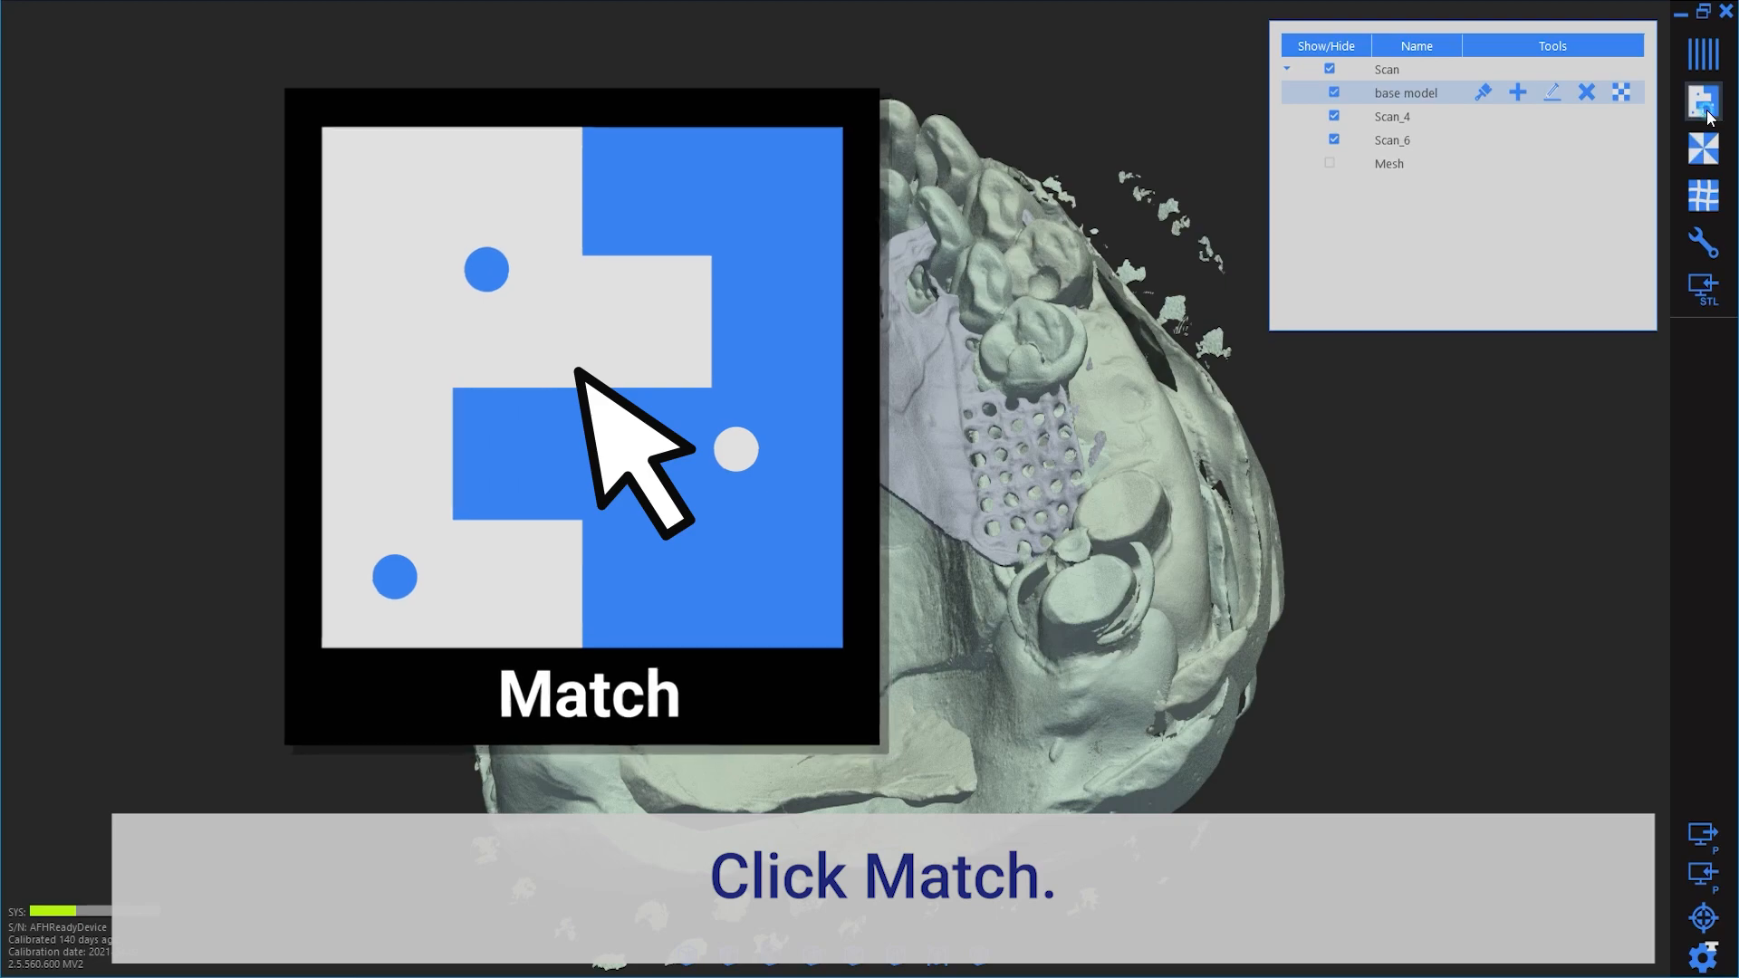
click(1294, 217)
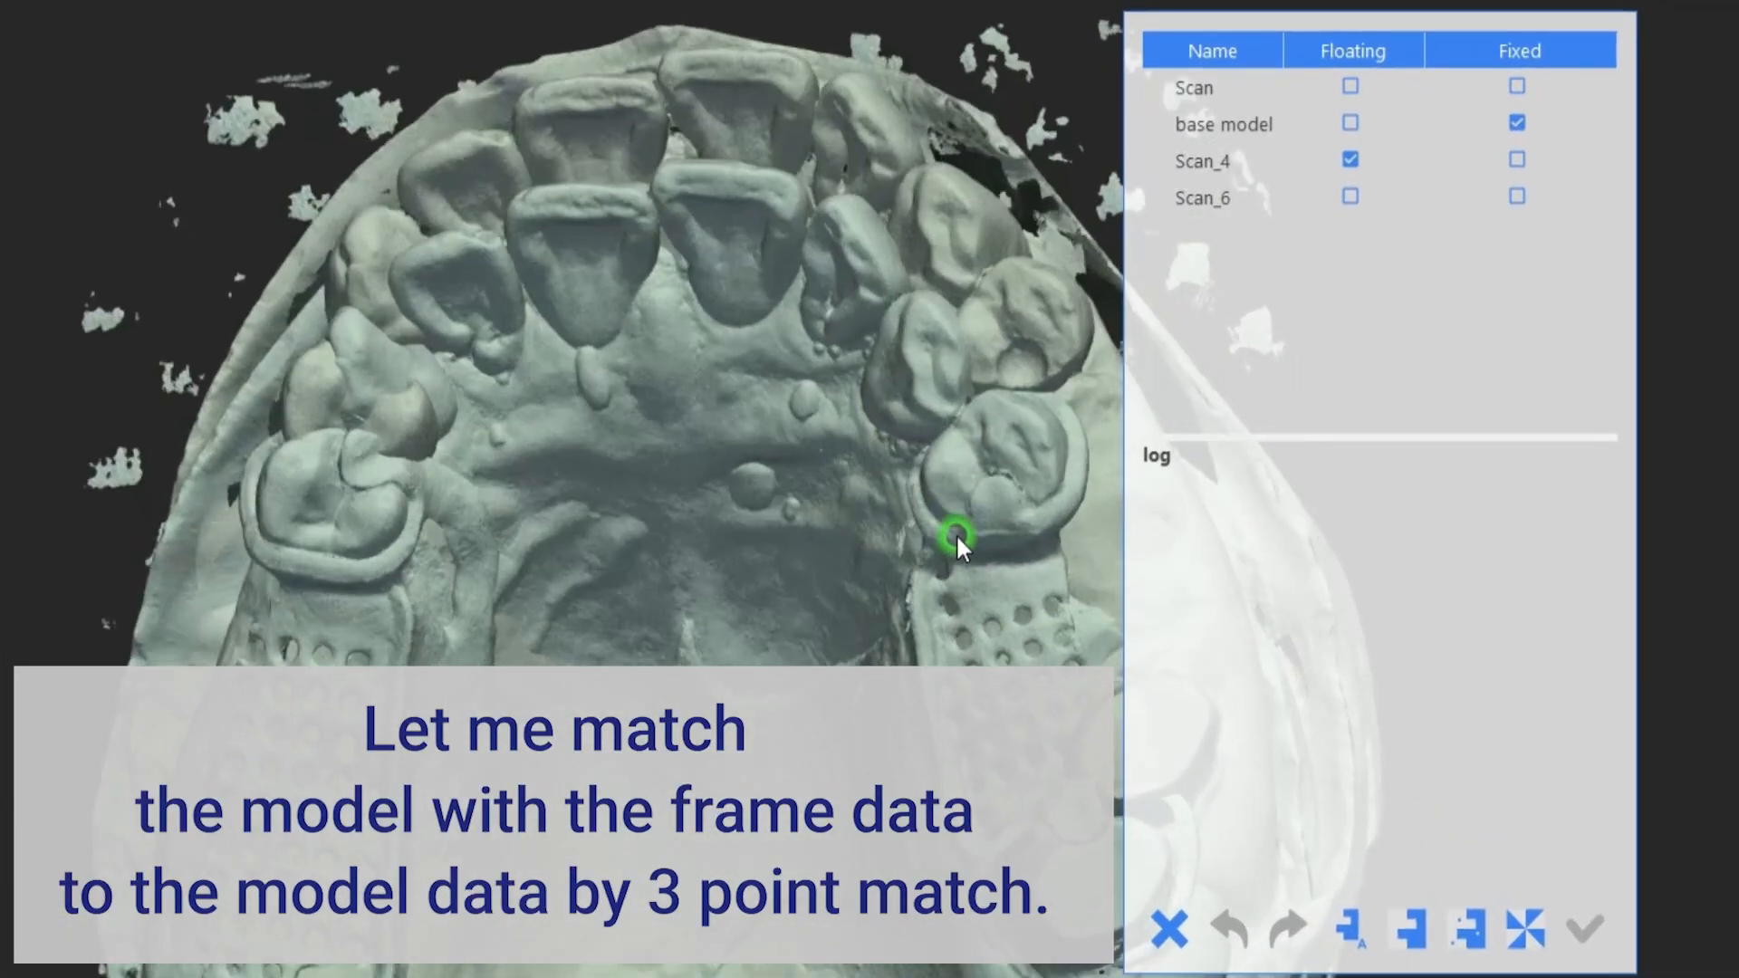
click(957, 537)
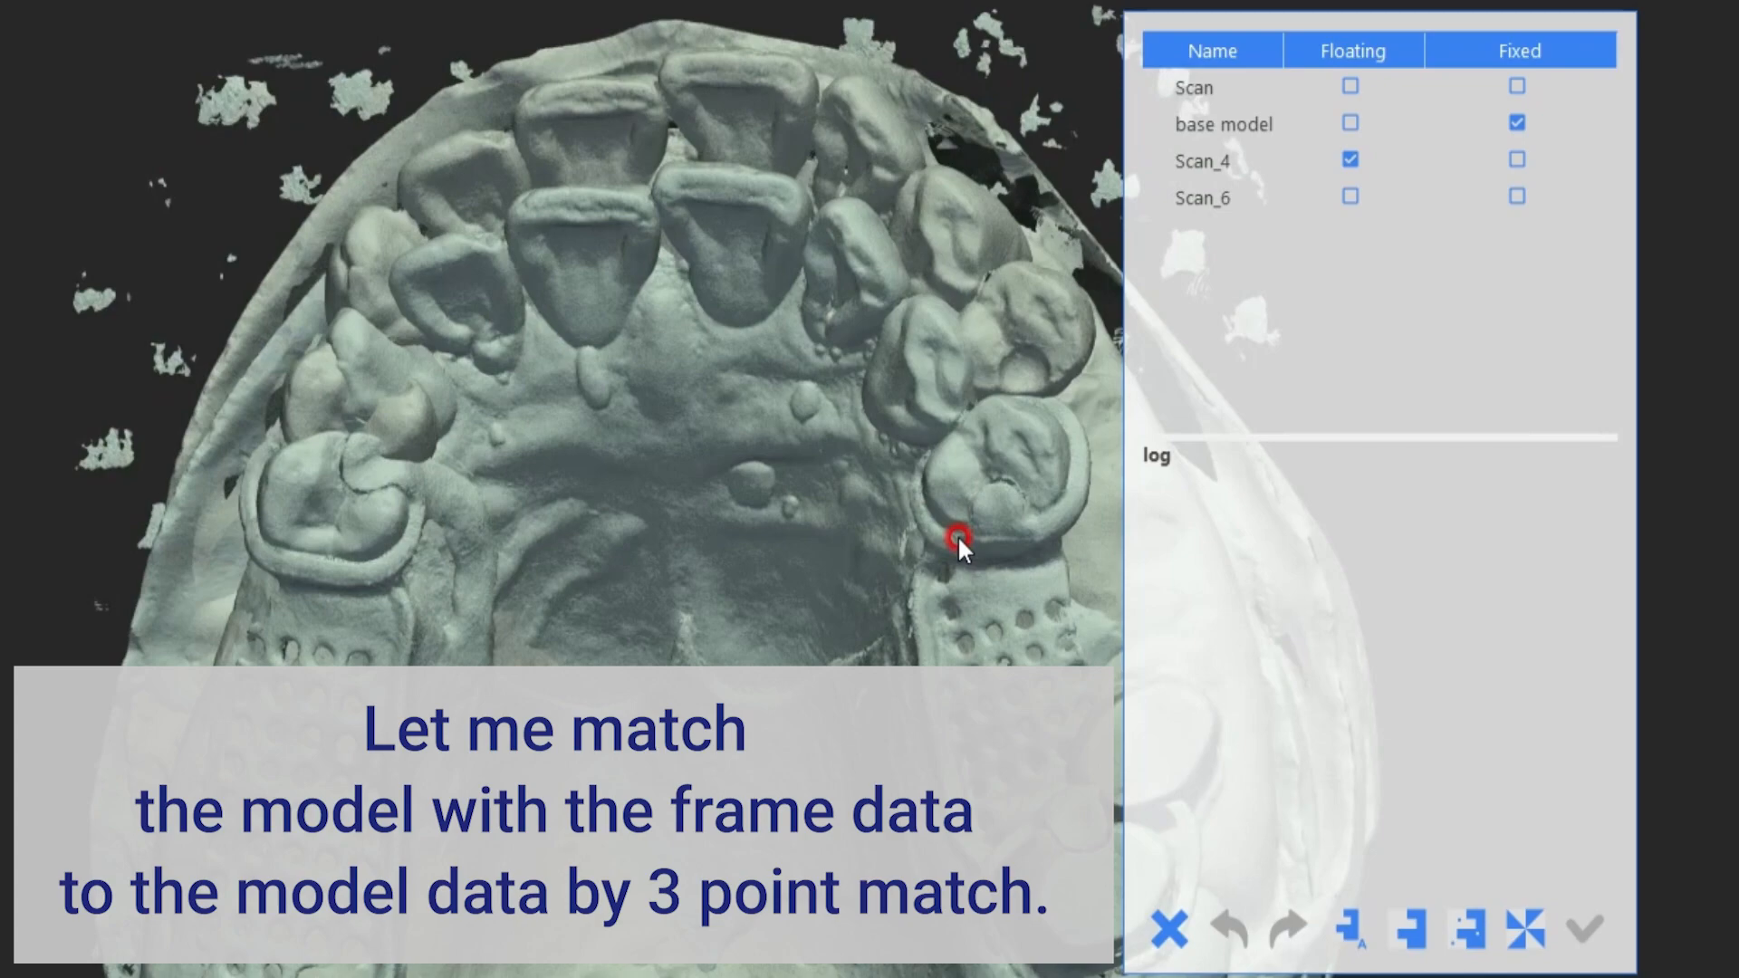
click(1479, 931)
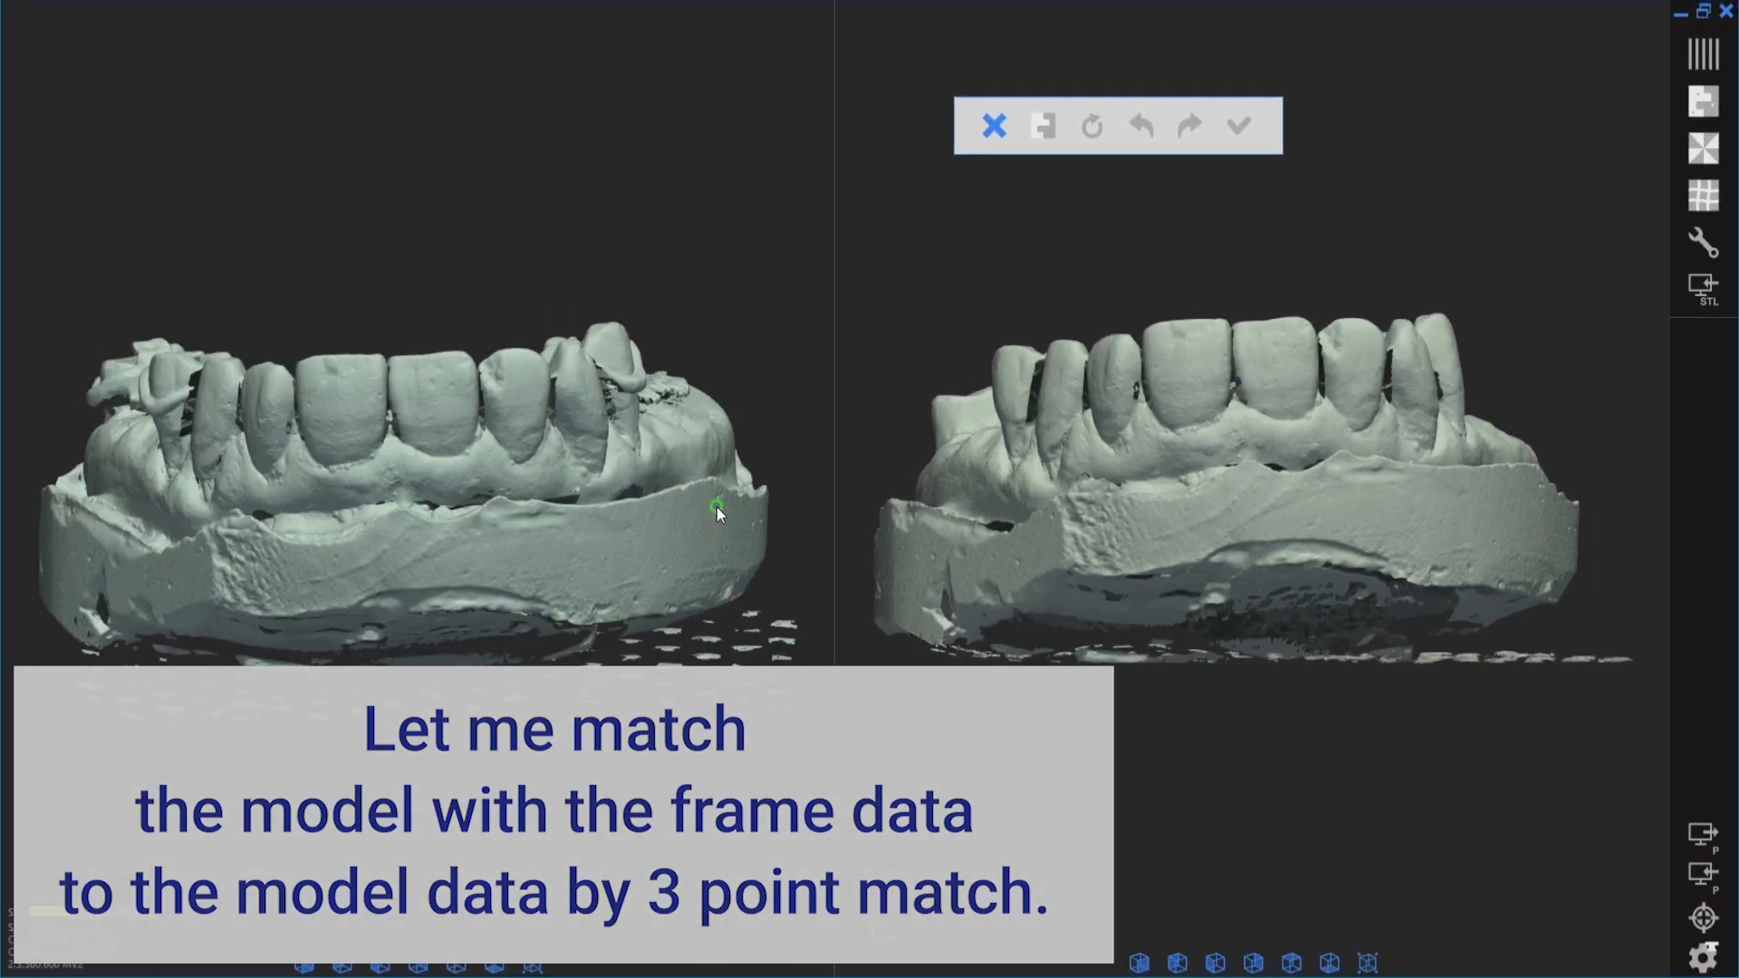
Step: Place two pairs of matching points on Scan_4 and the base model, on a front incisor and a side tooth
right_drag(715, 507, 718, 497)
click(335, 361)
click(577, 356)
click(1180, 338)
click(639, 424)
right_drag(443, 459, 415, 460)
click(556, 348)
right_drag(1091, 462, 971, 476)
click(1305, 353)
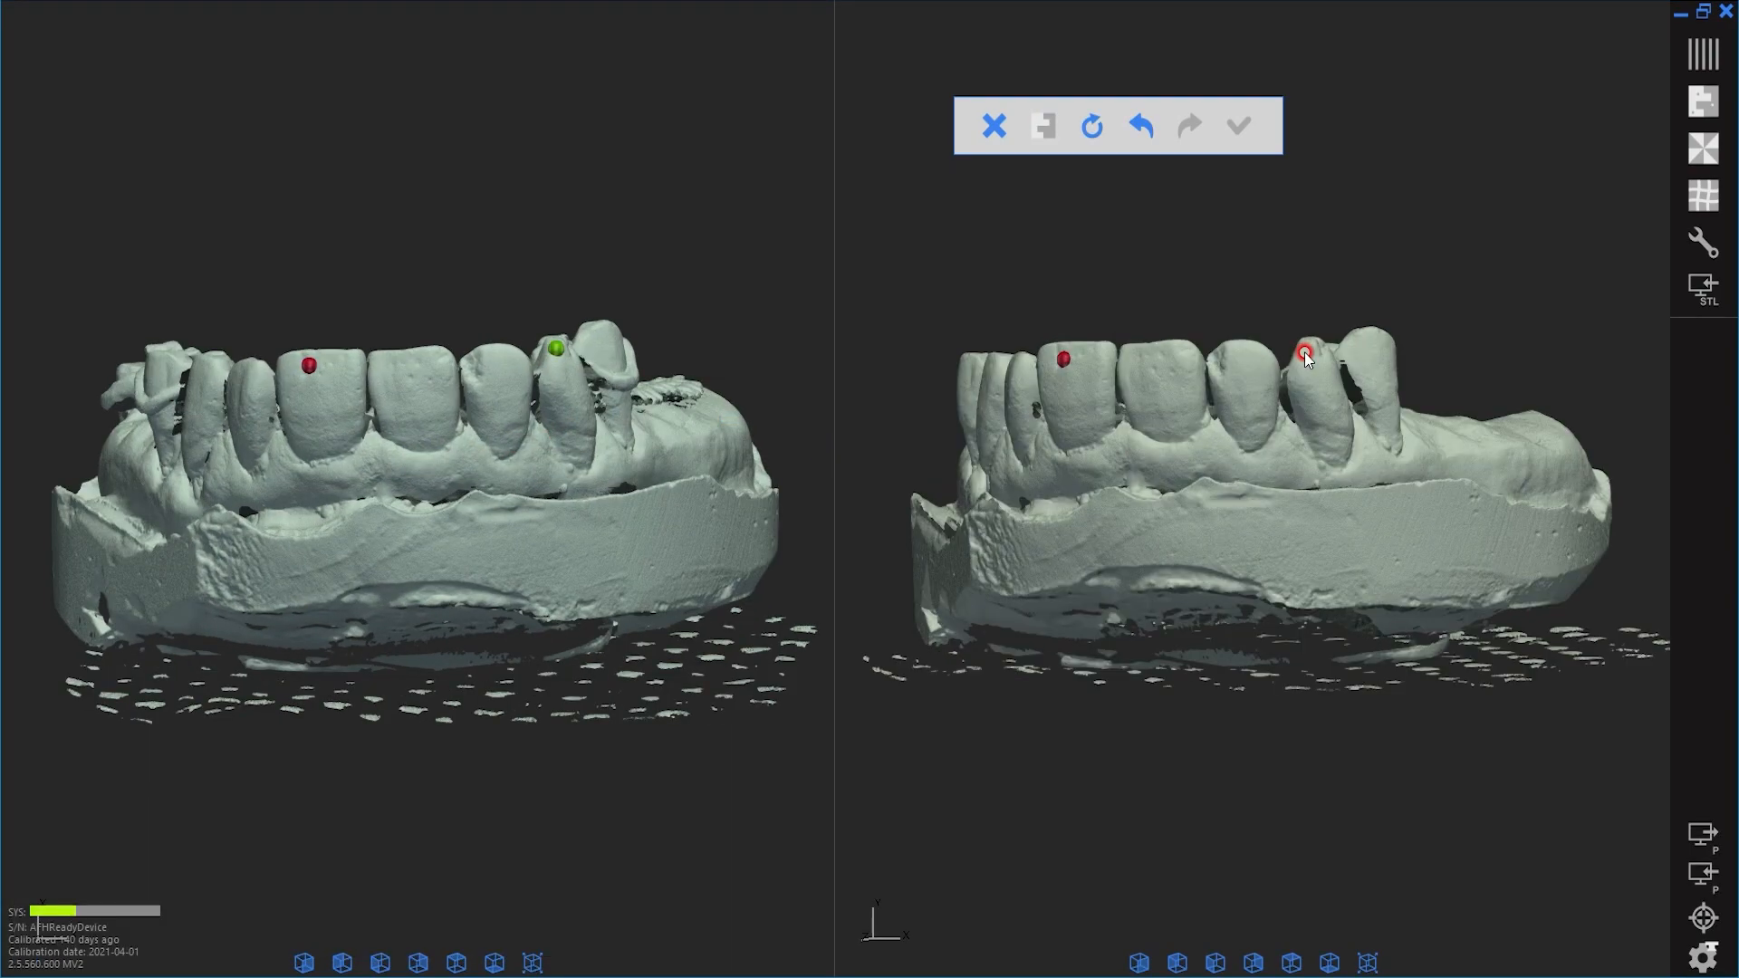
Step: Add the third point pair on the opposite side tooth of both scans and accept the match
right_drag(721, 491, 804, 489)
right_drag(1096, 471, 1241, 475)
click(1046, 384)
click(485, 389)
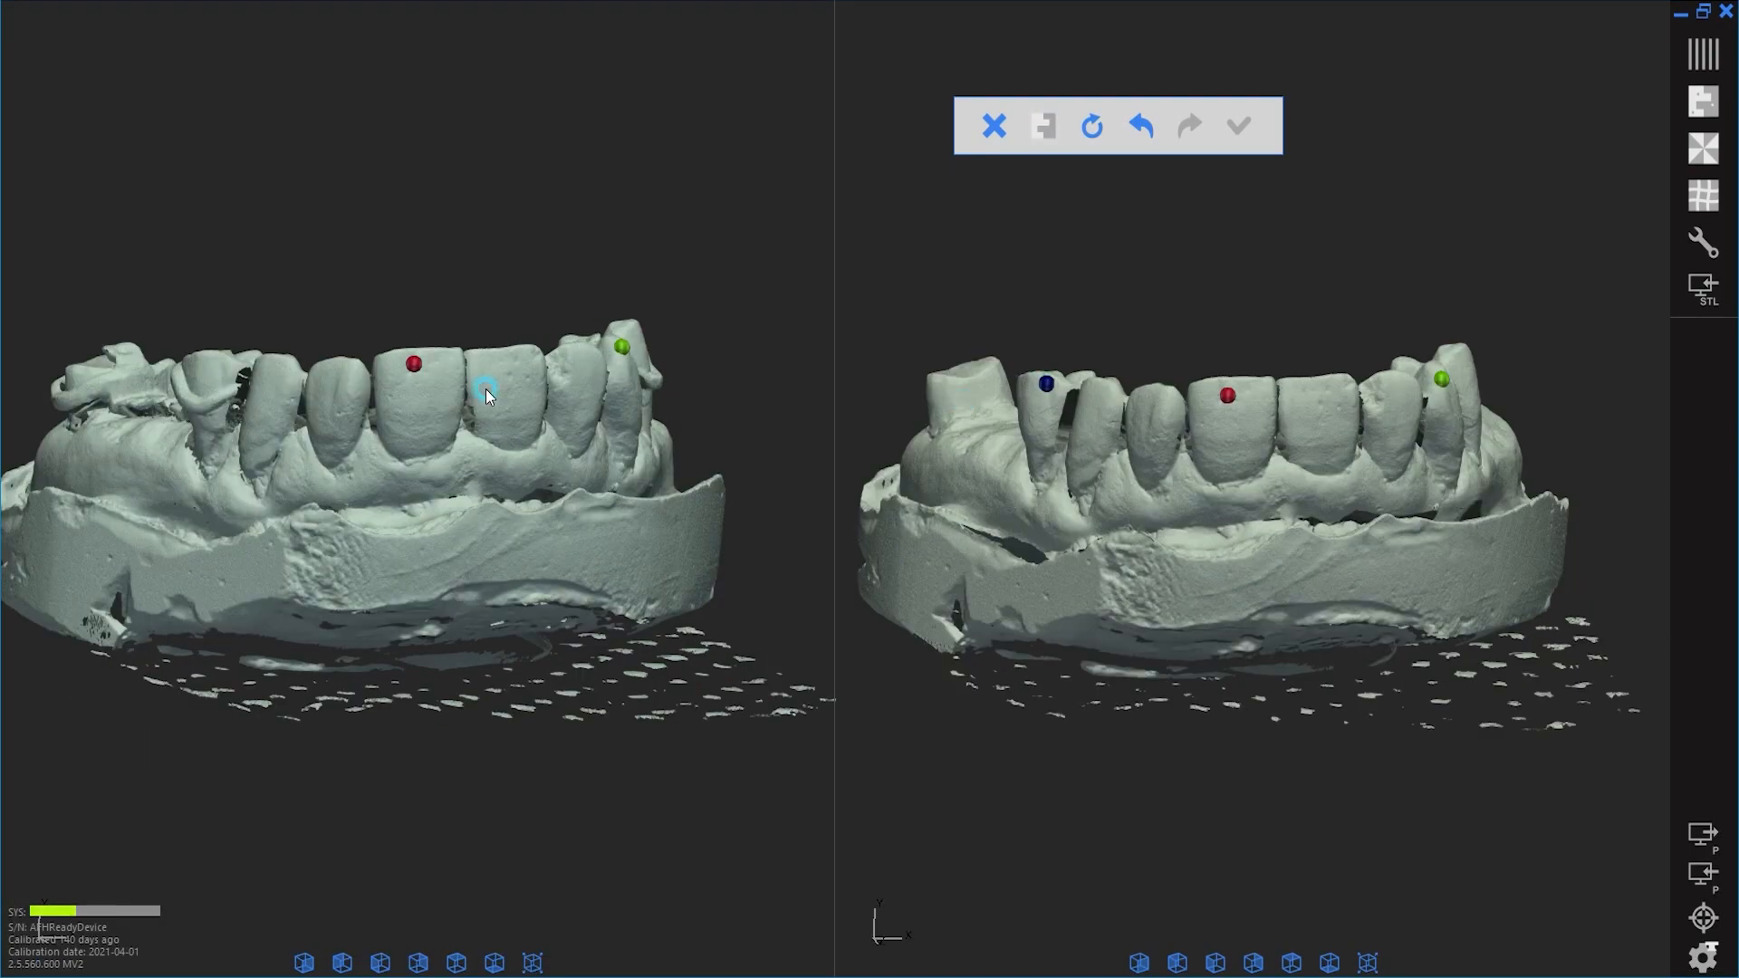
click(220, 358)
click(1249, 126)
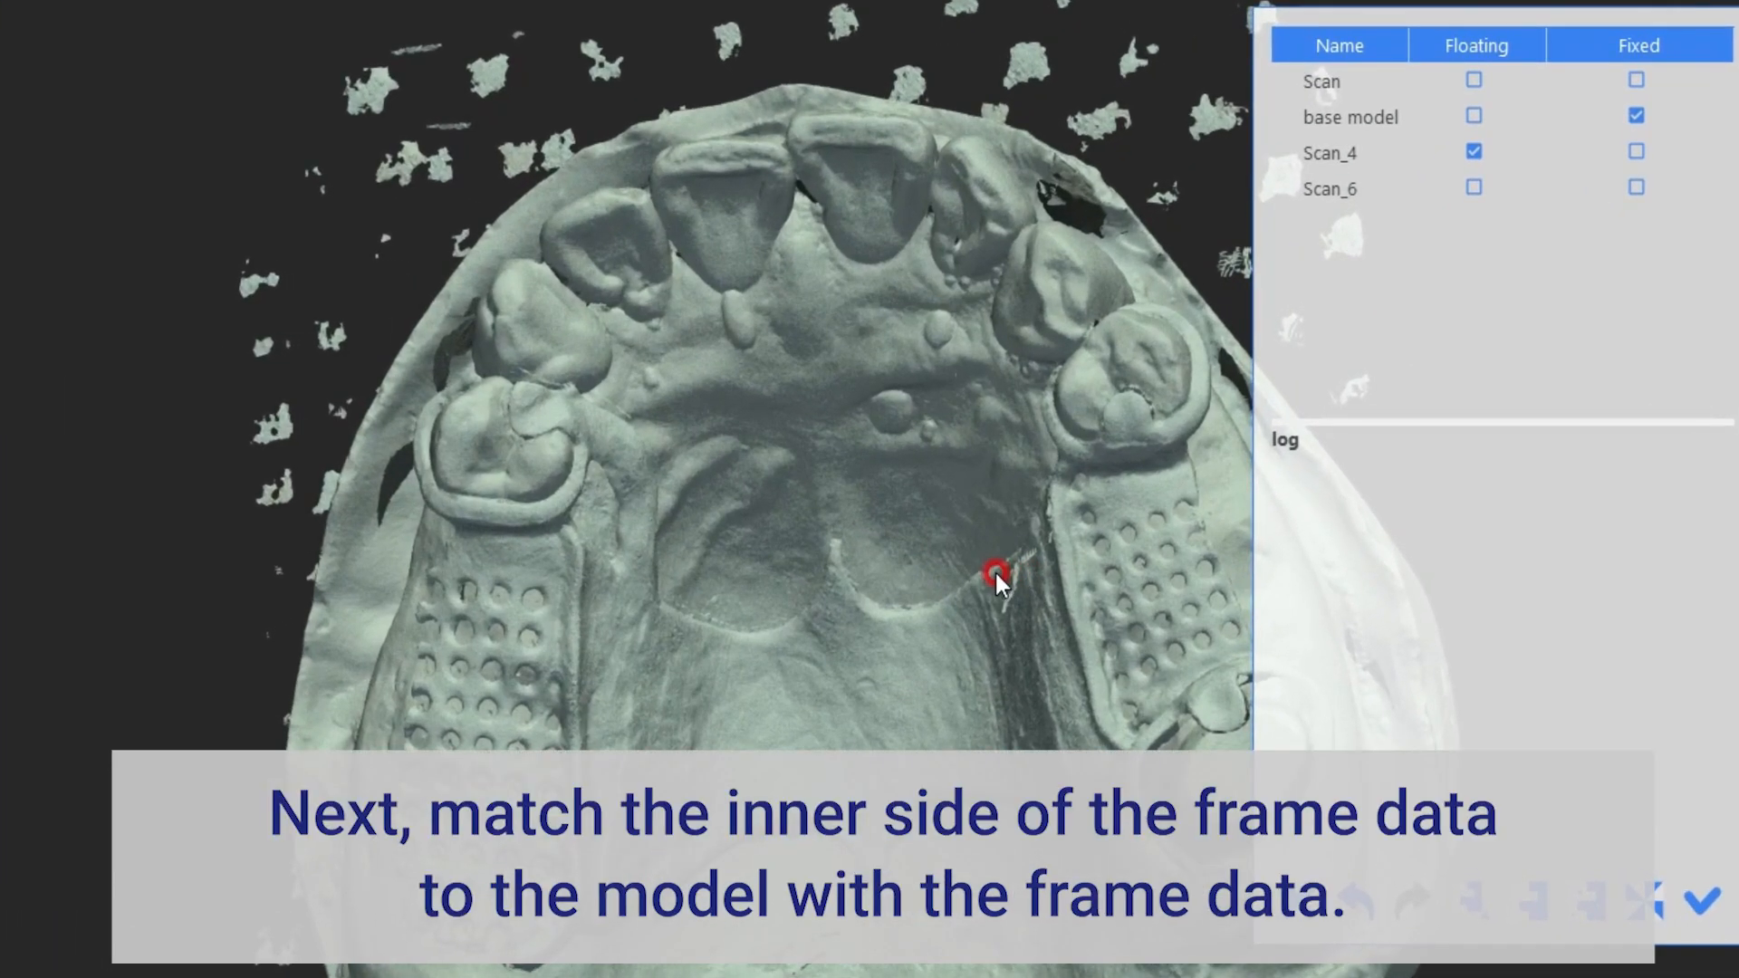
Step: Set up a three-point match with Scan_6 as the floating data and Scan_4 as the fixed data
click(1589, 183)
click(1474, 152)
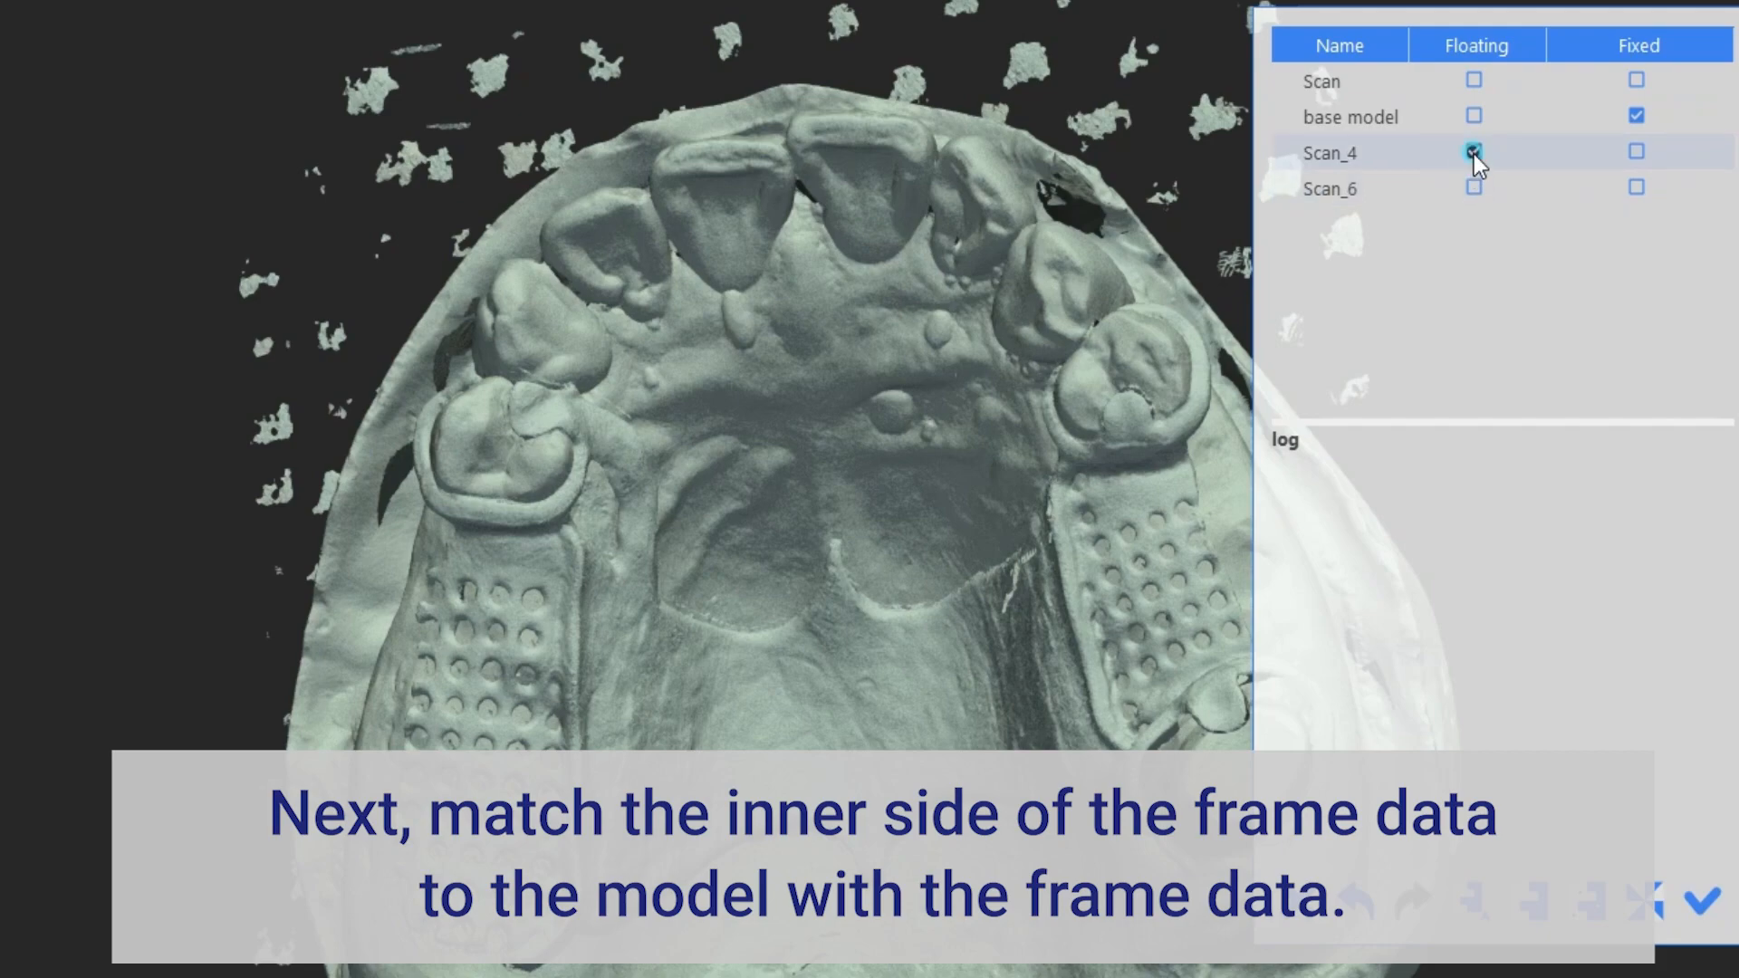
click(1473, 185)
click(1473, 187)
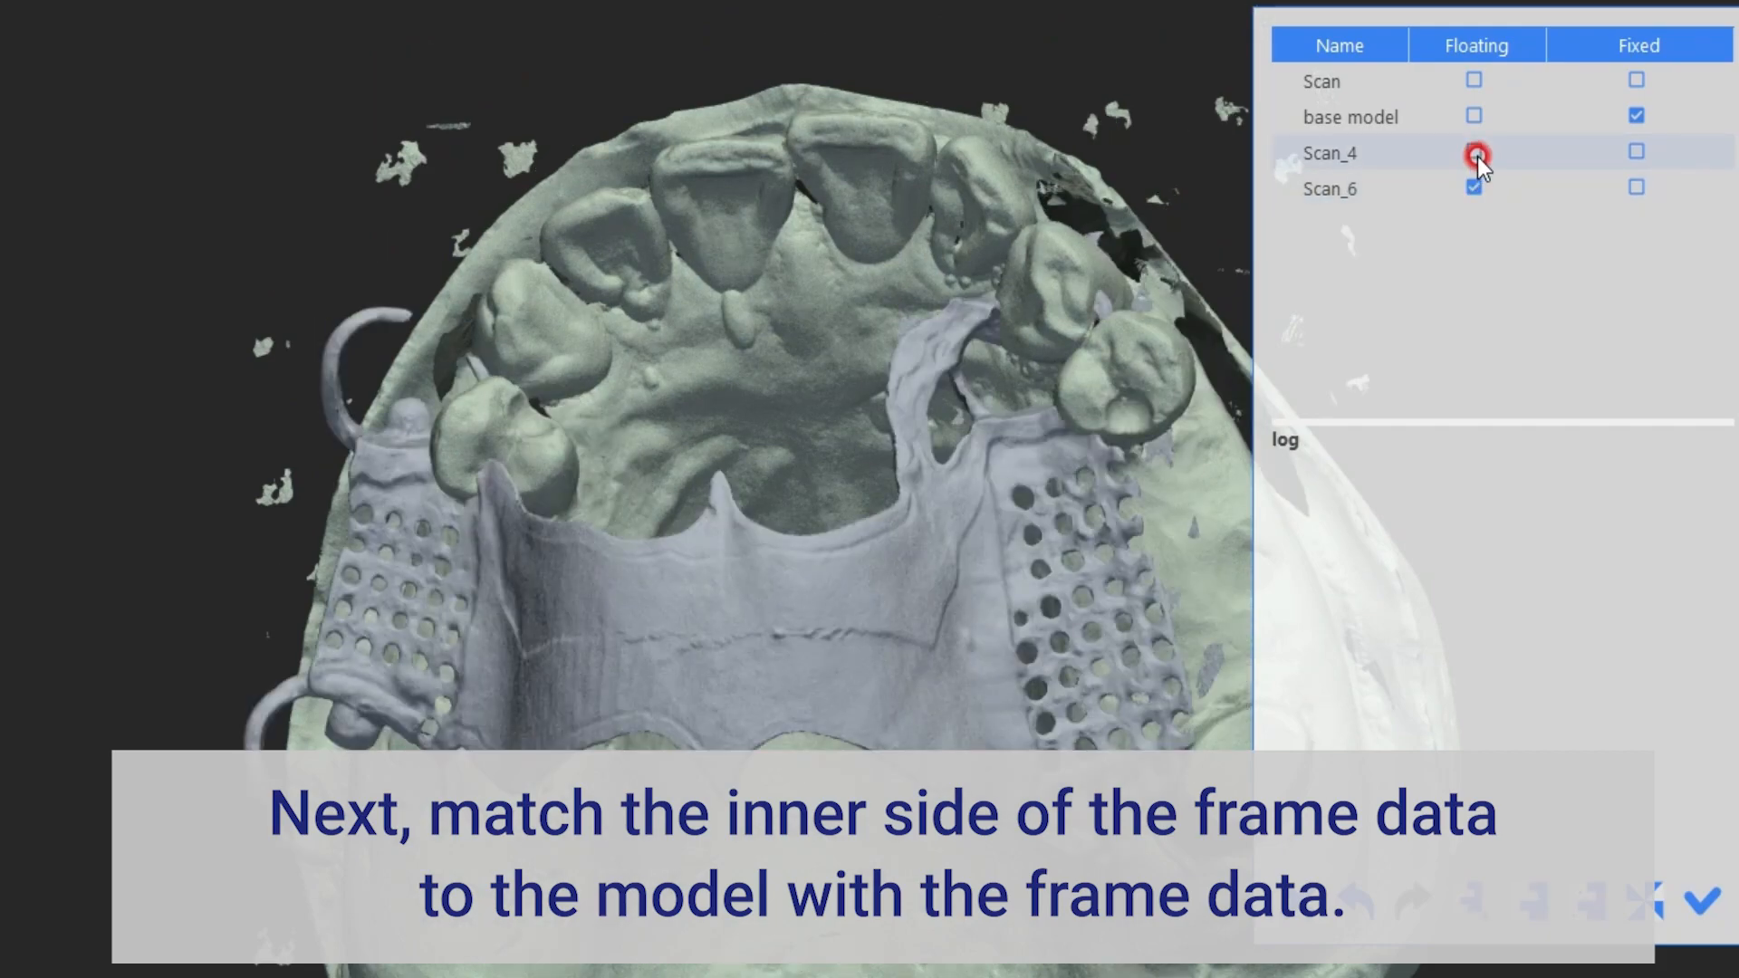
click(1636, 116)
click(1622, 147)
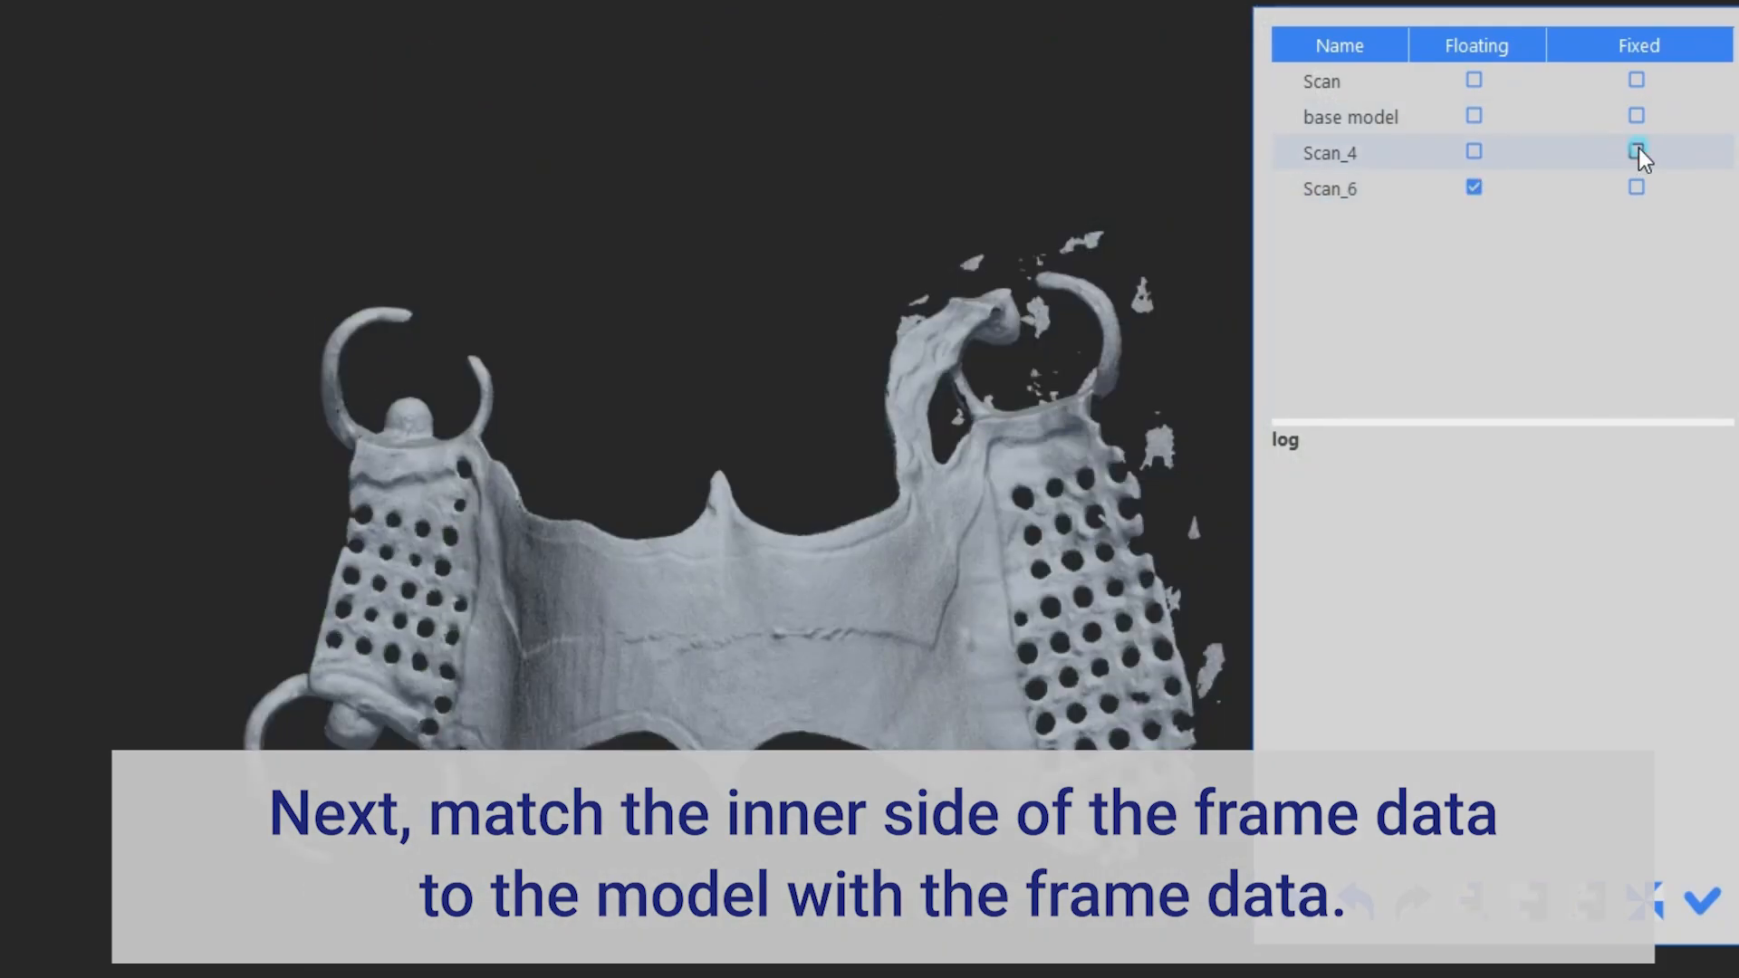
click(1637, 150)
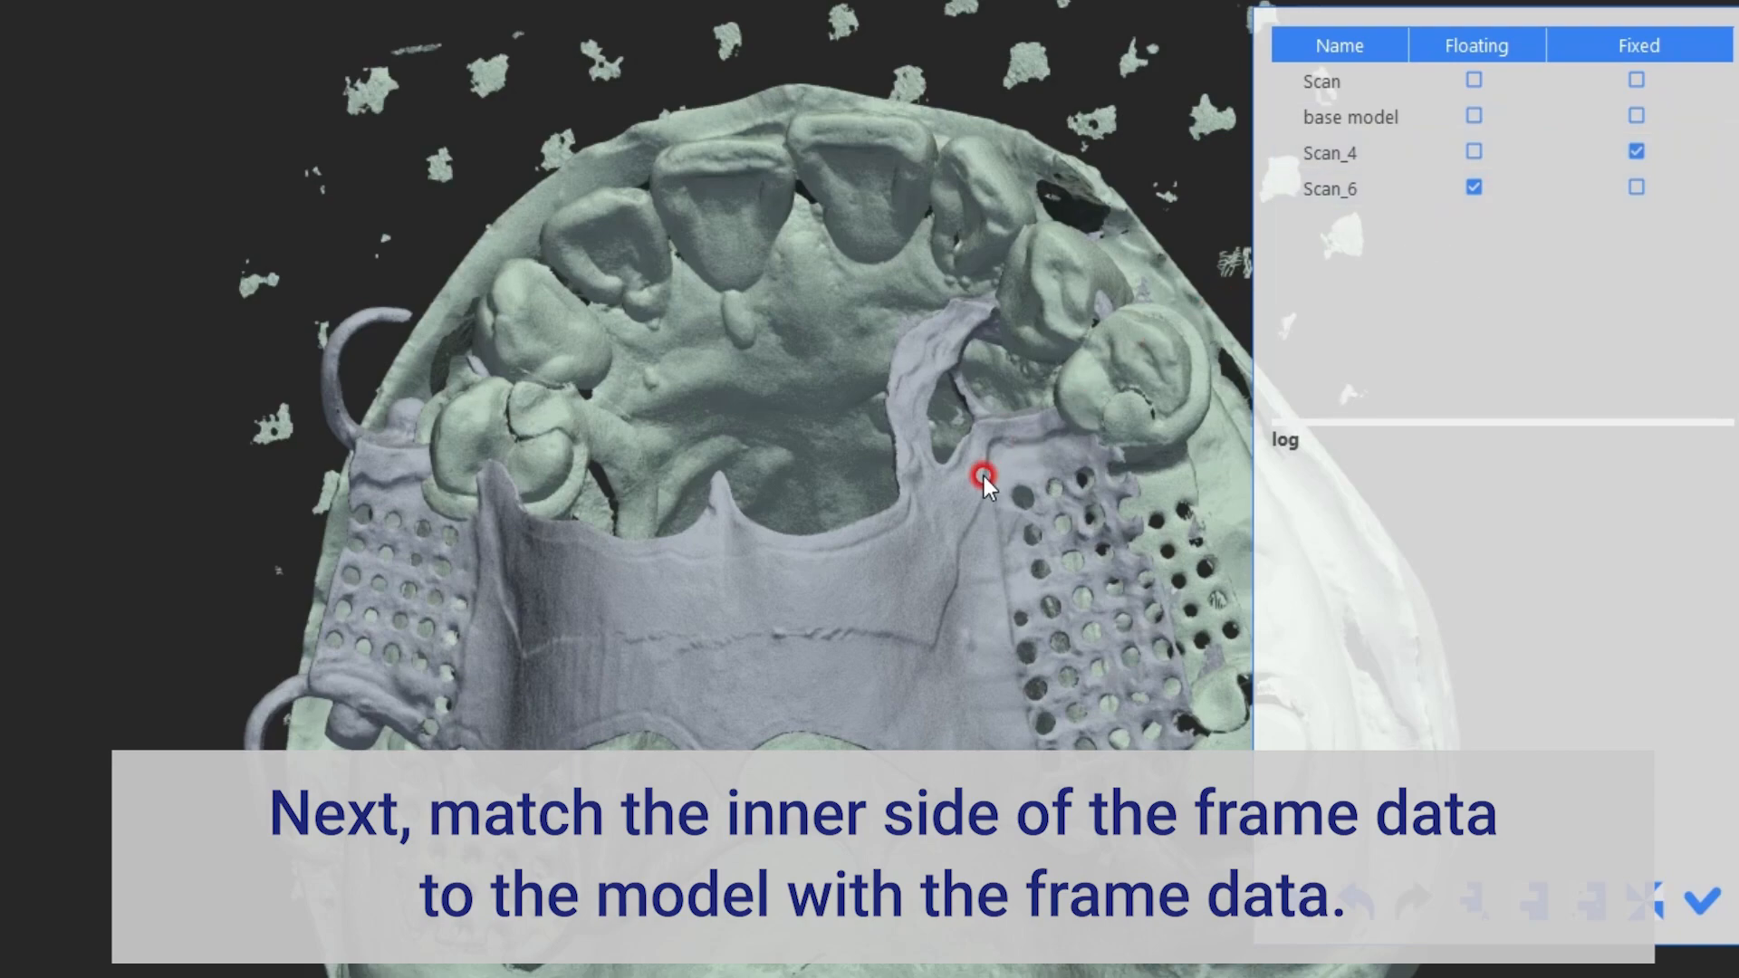
click(1587, 902)
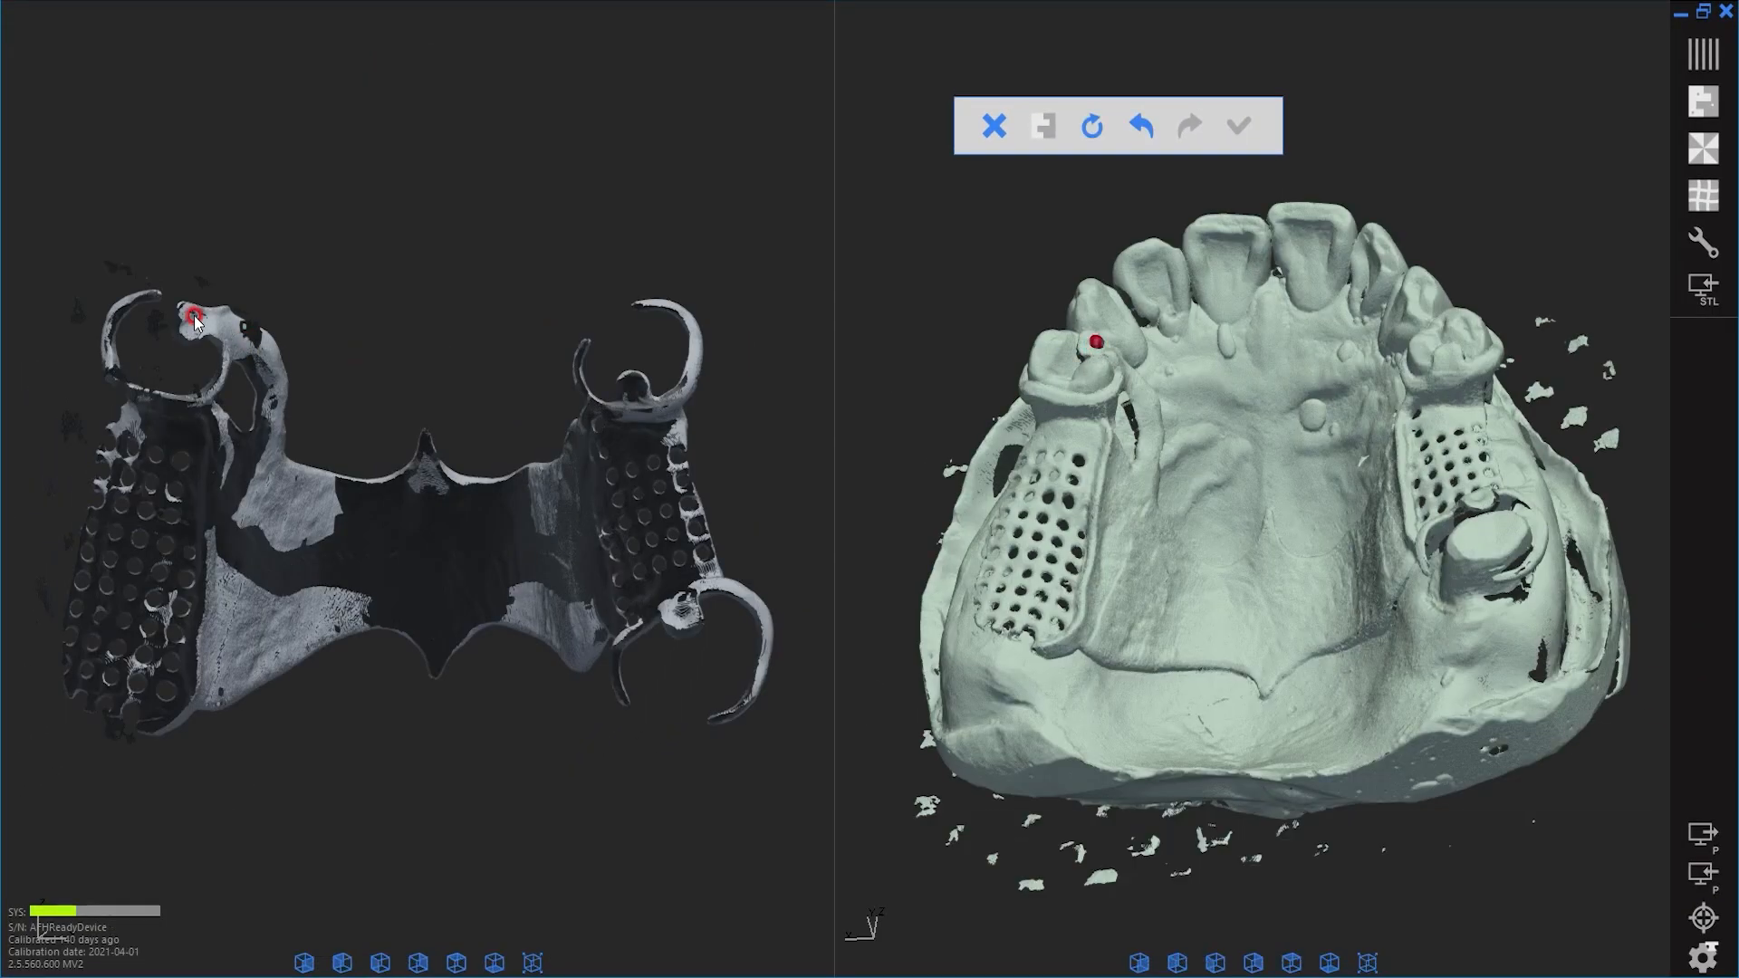
Step: Pair three points around the clasps of the inner frame scan with the same spots on Scan_4 and accept the match
click(194, 317)
middle_drag(1358, 503, 1123, 516)
click(1253, 473)
middle_drag(738, 390, 630, 408)
click(623, 389)
middle_drag(1168, 652, 1238, 702)
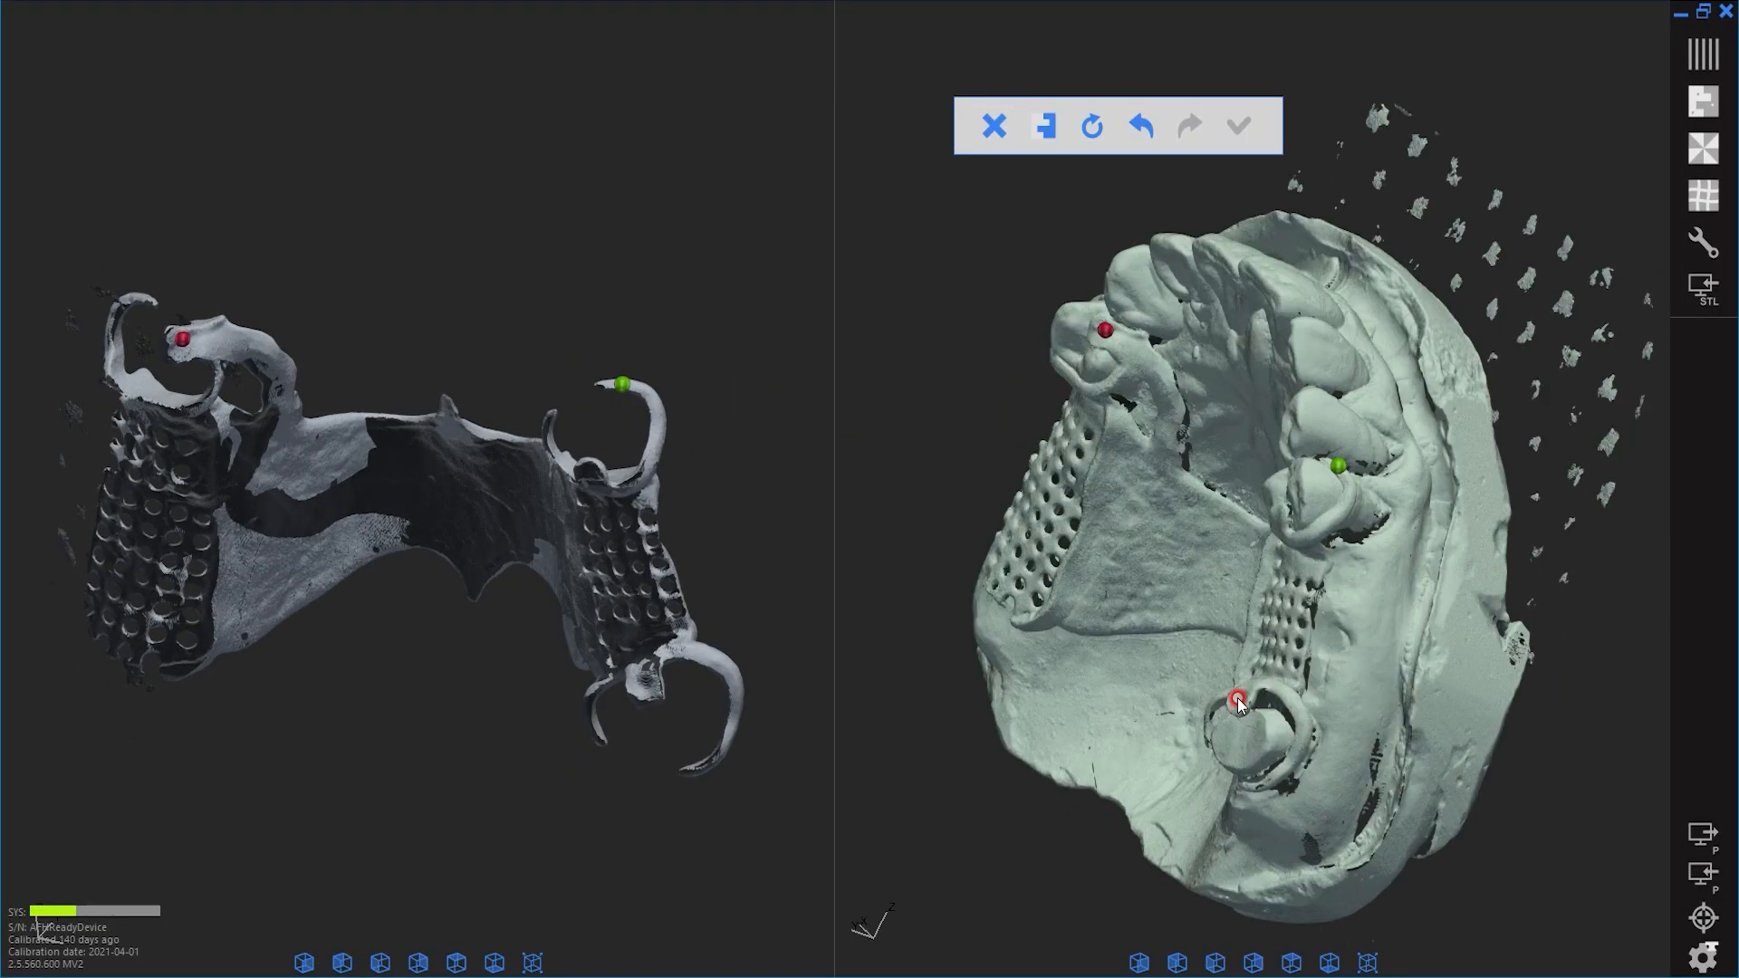
click(635, 680)
middle_drag(1051, 614, 1270, 182)
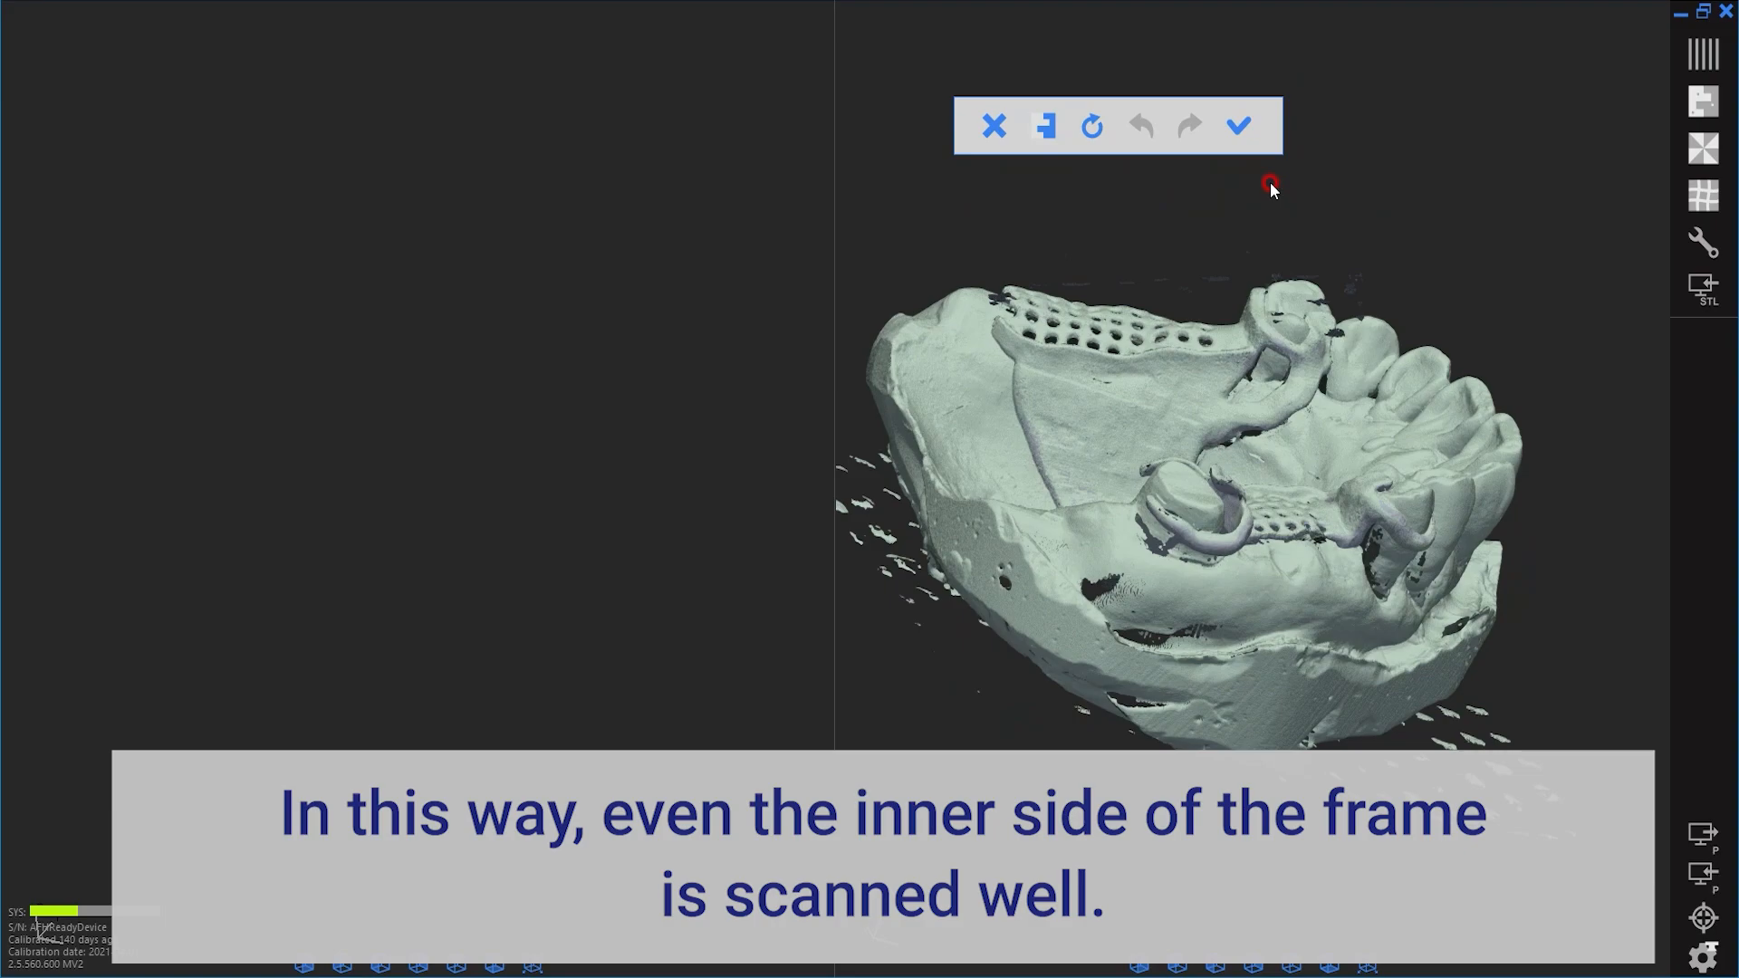
click(1240, 127)
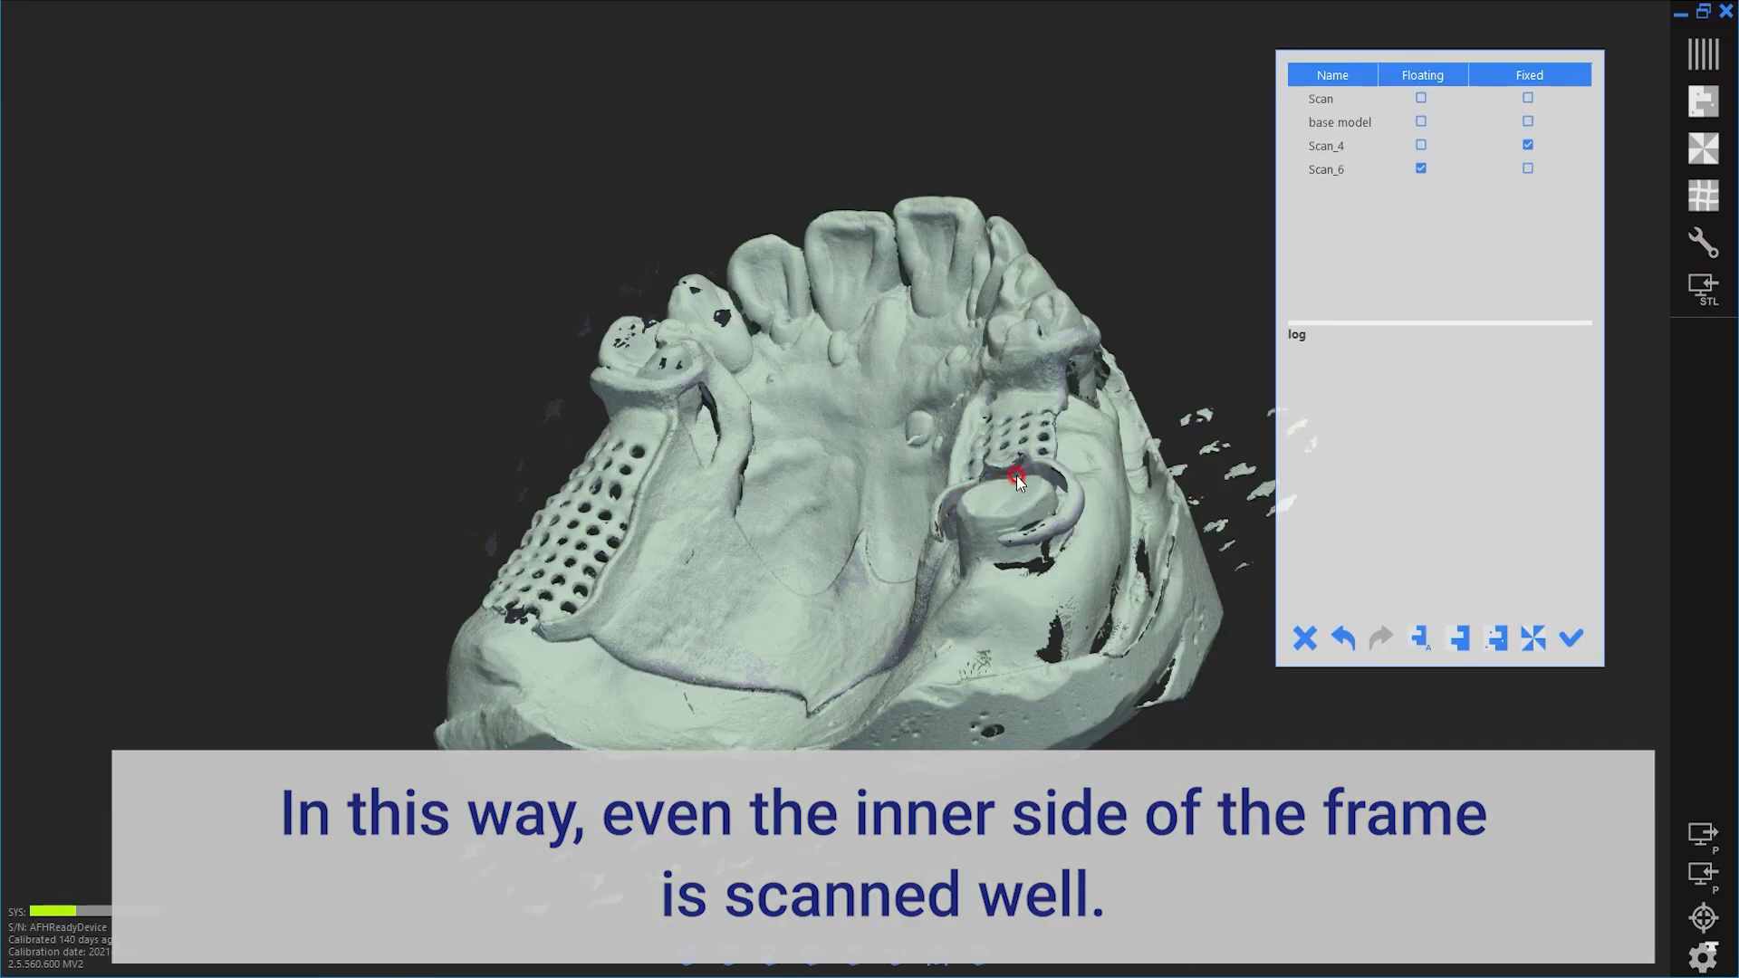
Step: Inspect and confirm the scan matching, then open Global Match for the aligned scans
middle_drag(1019, 480, 960, 696)
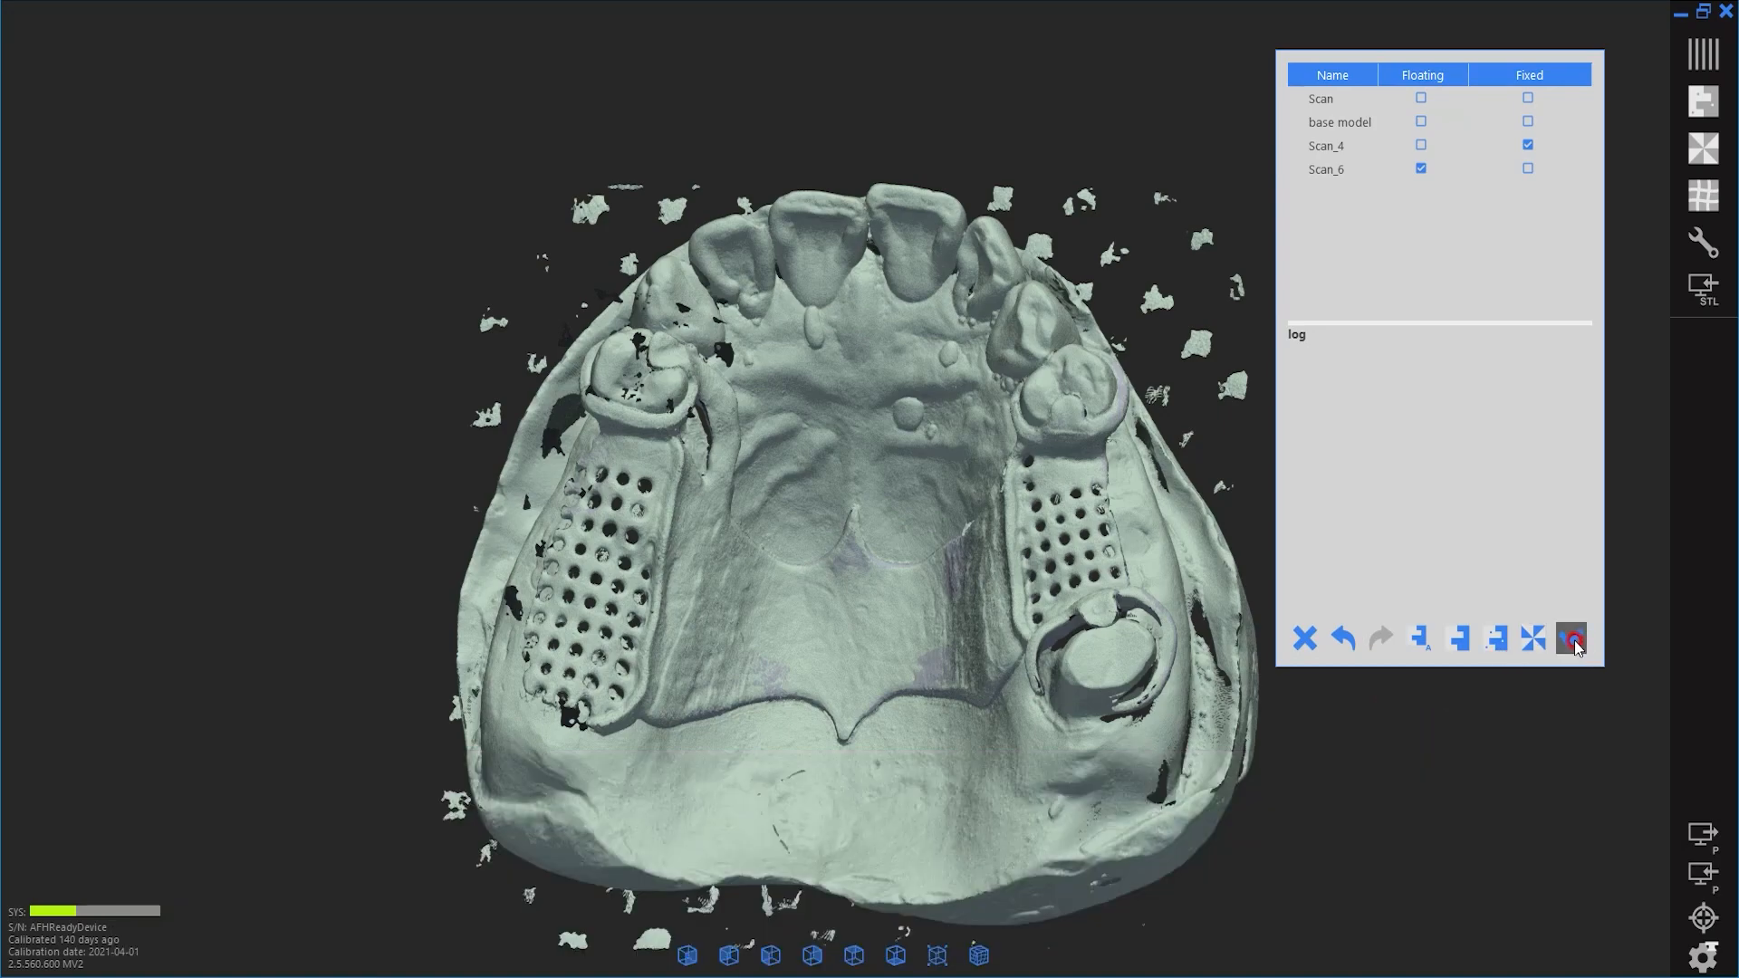
click(1572, 639)
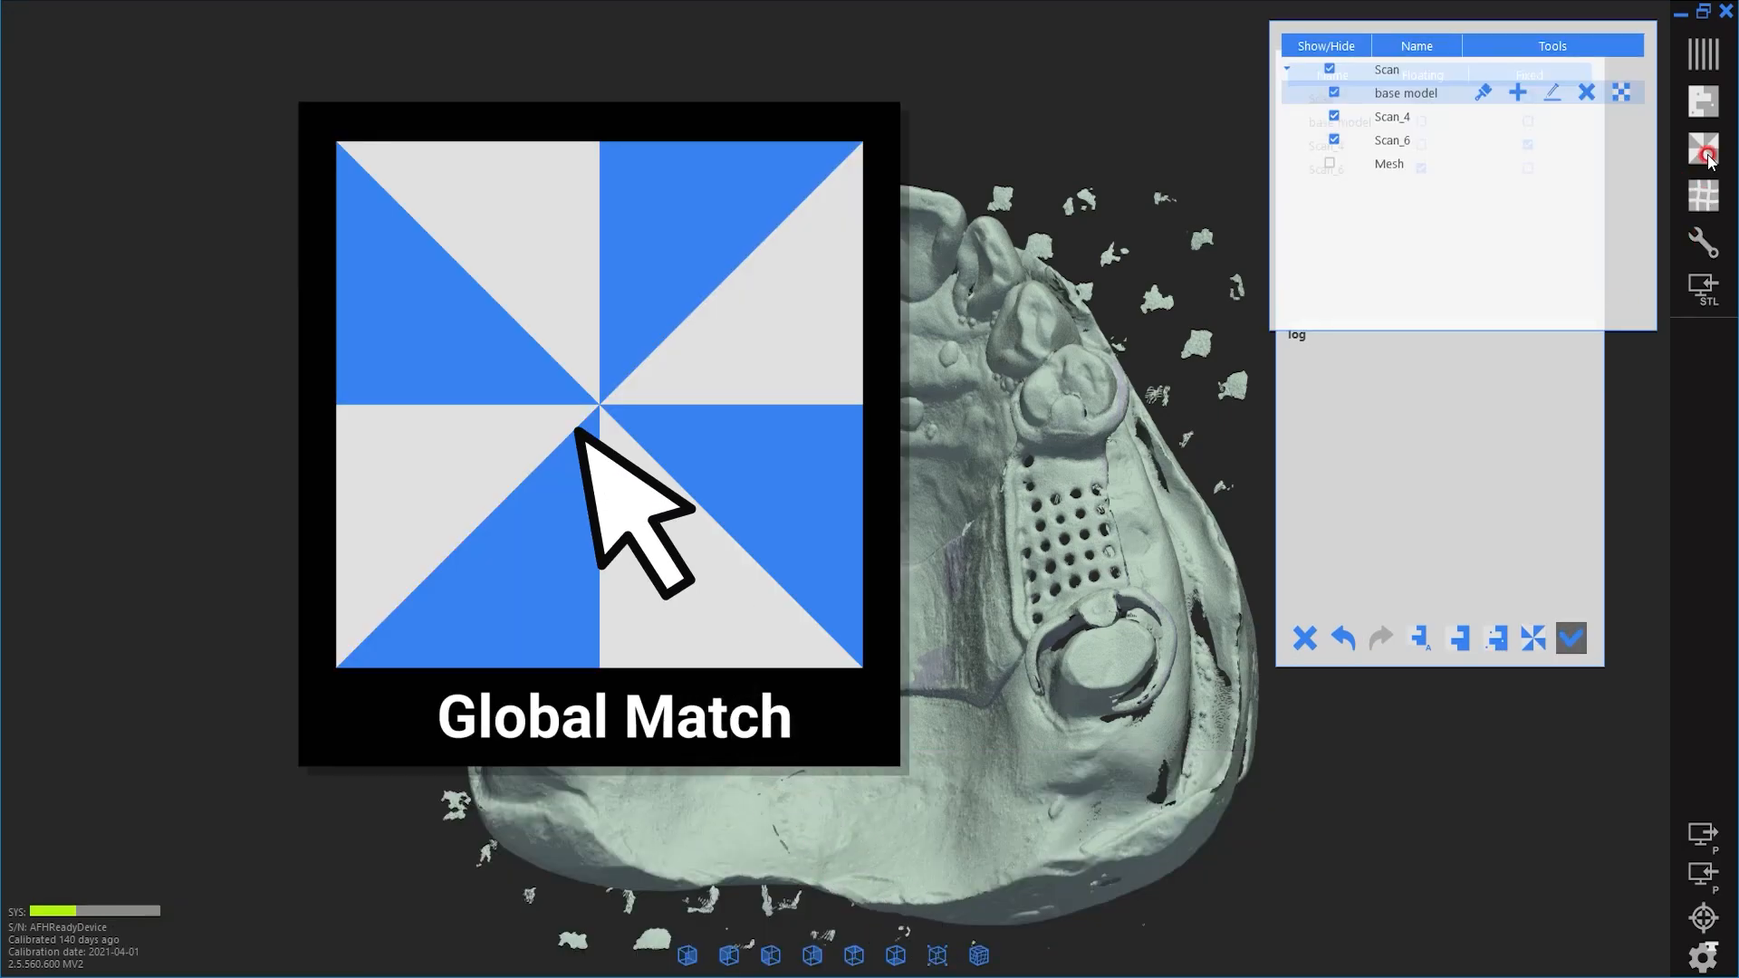
click(1705, 154)
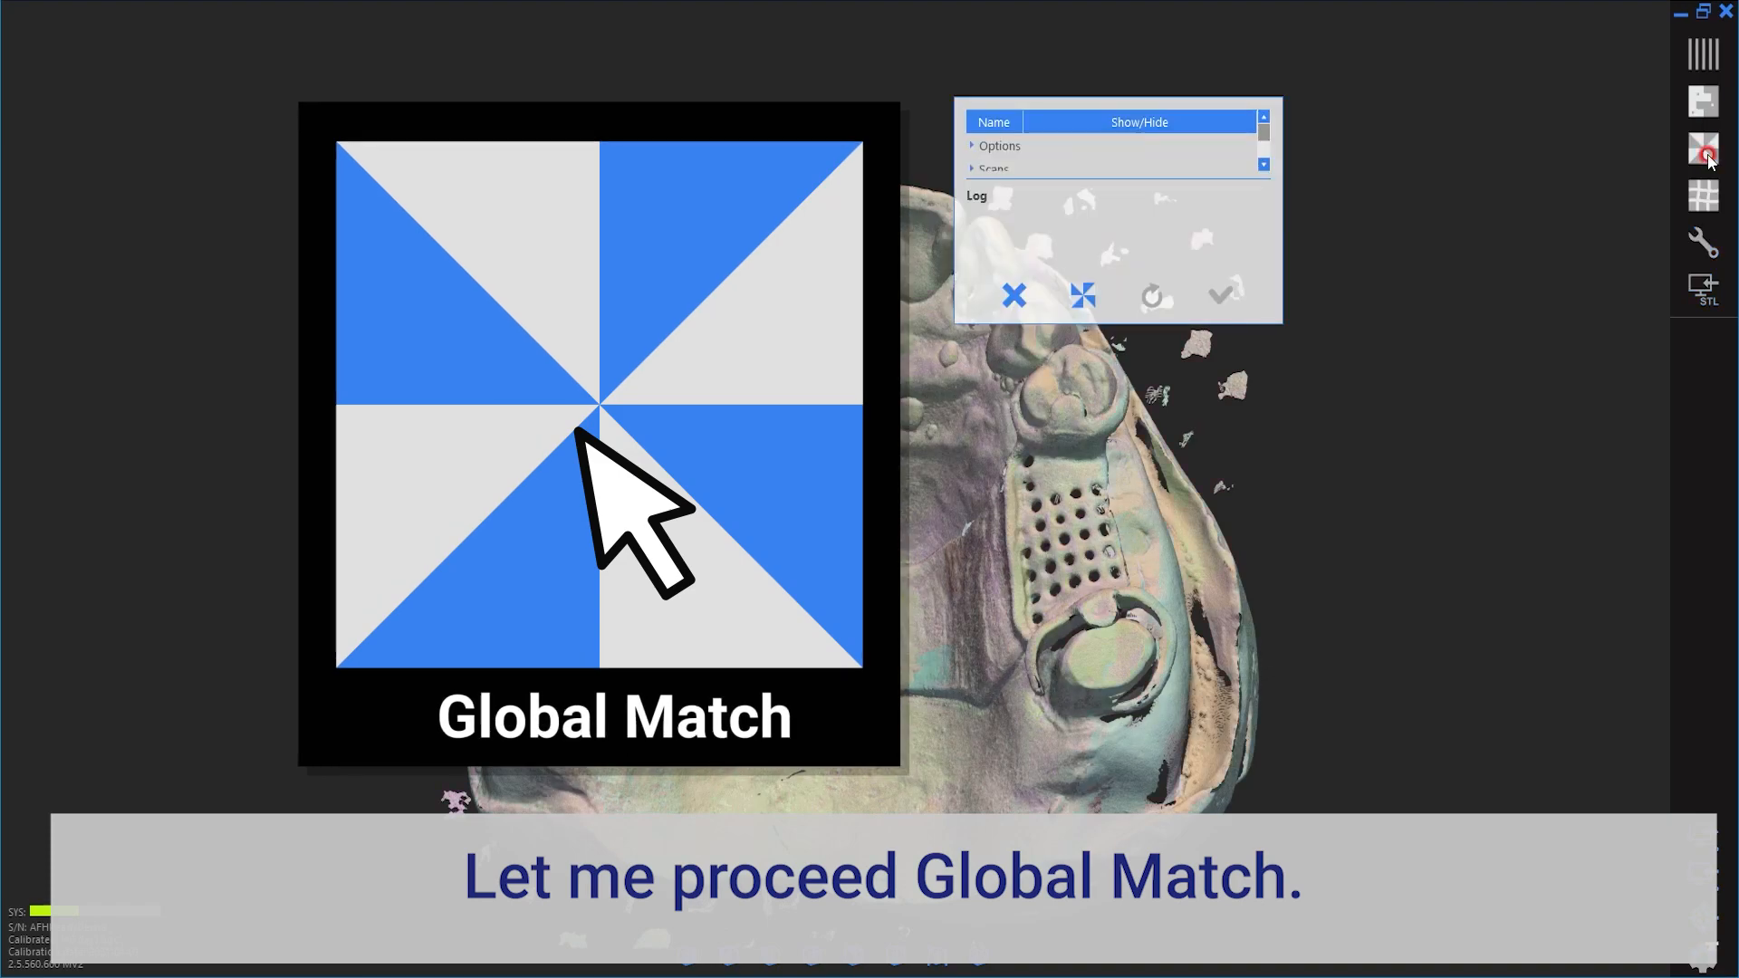
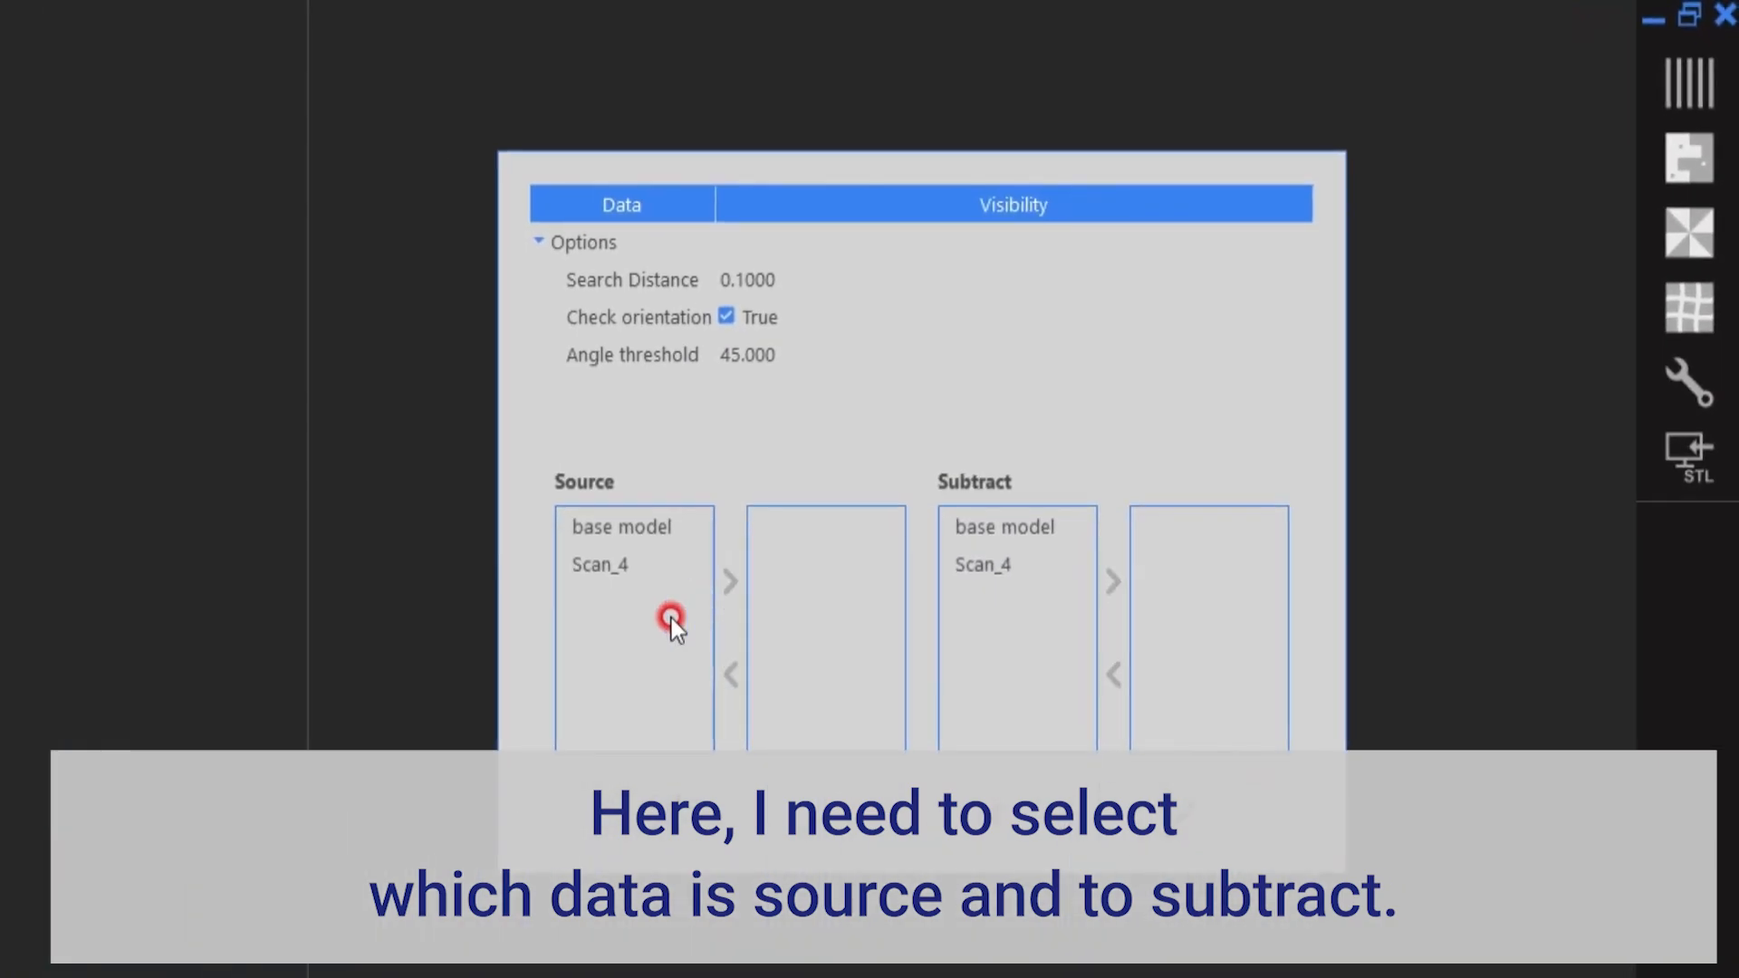
Step: Subtract the base model from the source Scan_4 to isolate the partial frame, and apply the subtraction
click(630, 570)
click(743, 589)
click(1005, 526)
click(1113, 581)
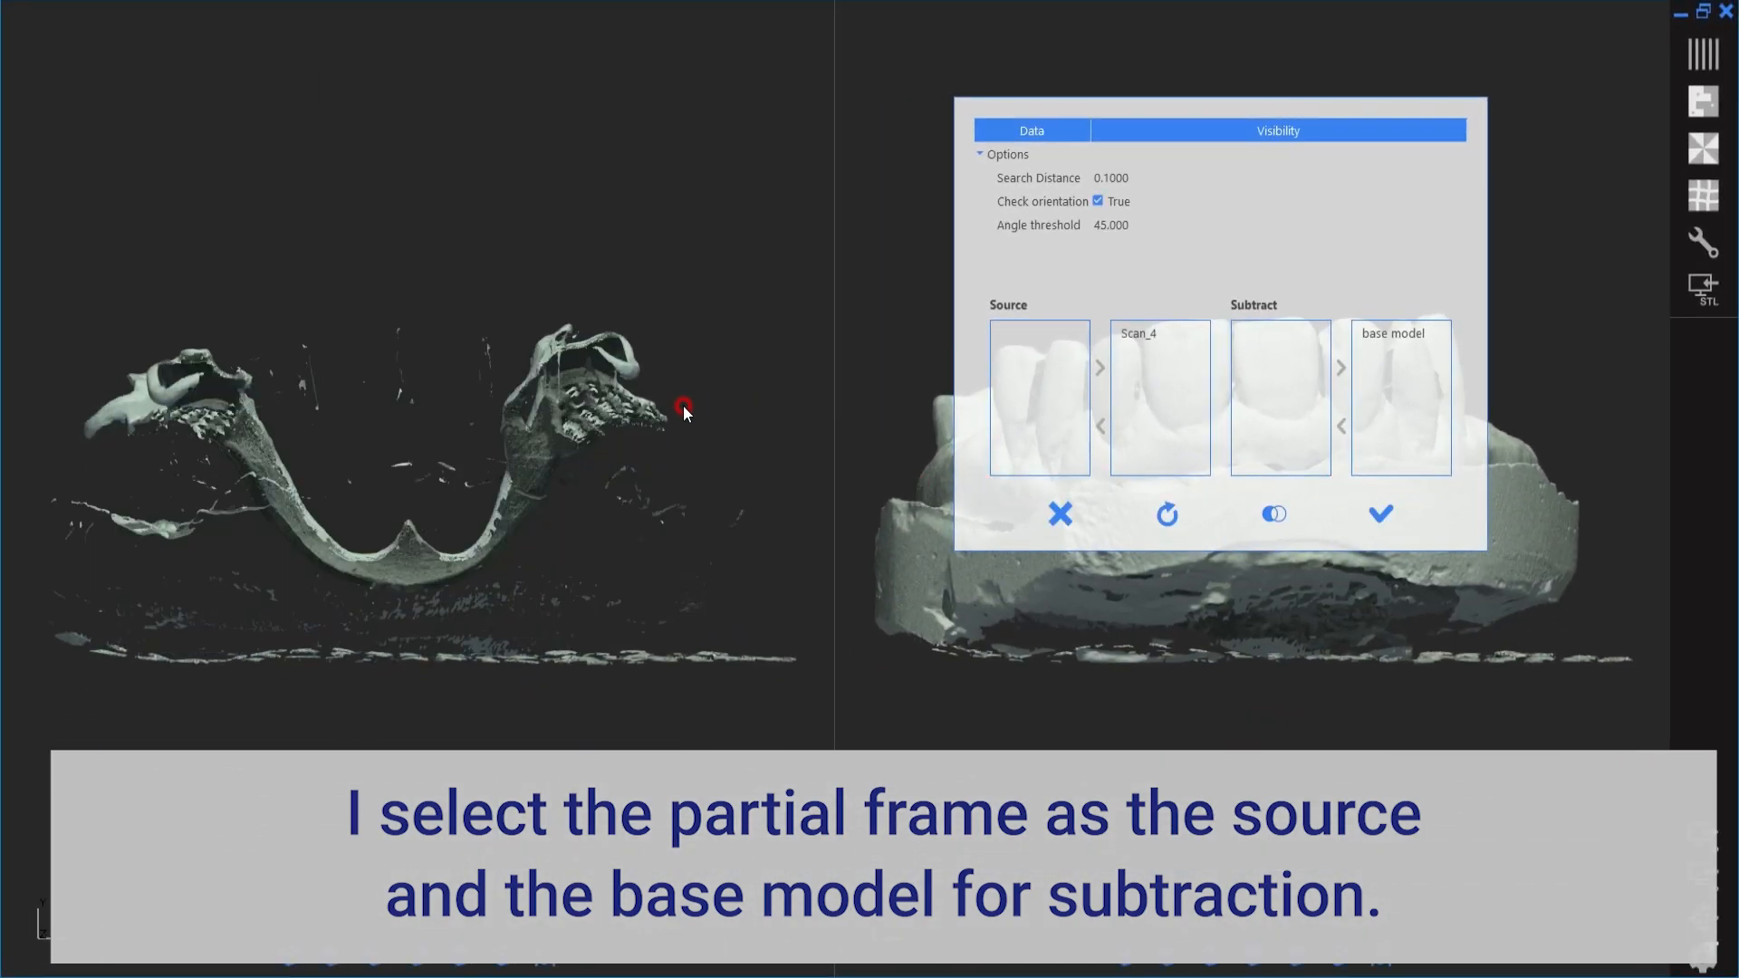
mouse_move(683, 412)
right_down()
mouse_move(640, 660)
mouse_move(663, 568)
mouse_move(488, 509)
mouse_move(471, 442)
mouse_move(512, 399)
right_up()
click(1381, 514)
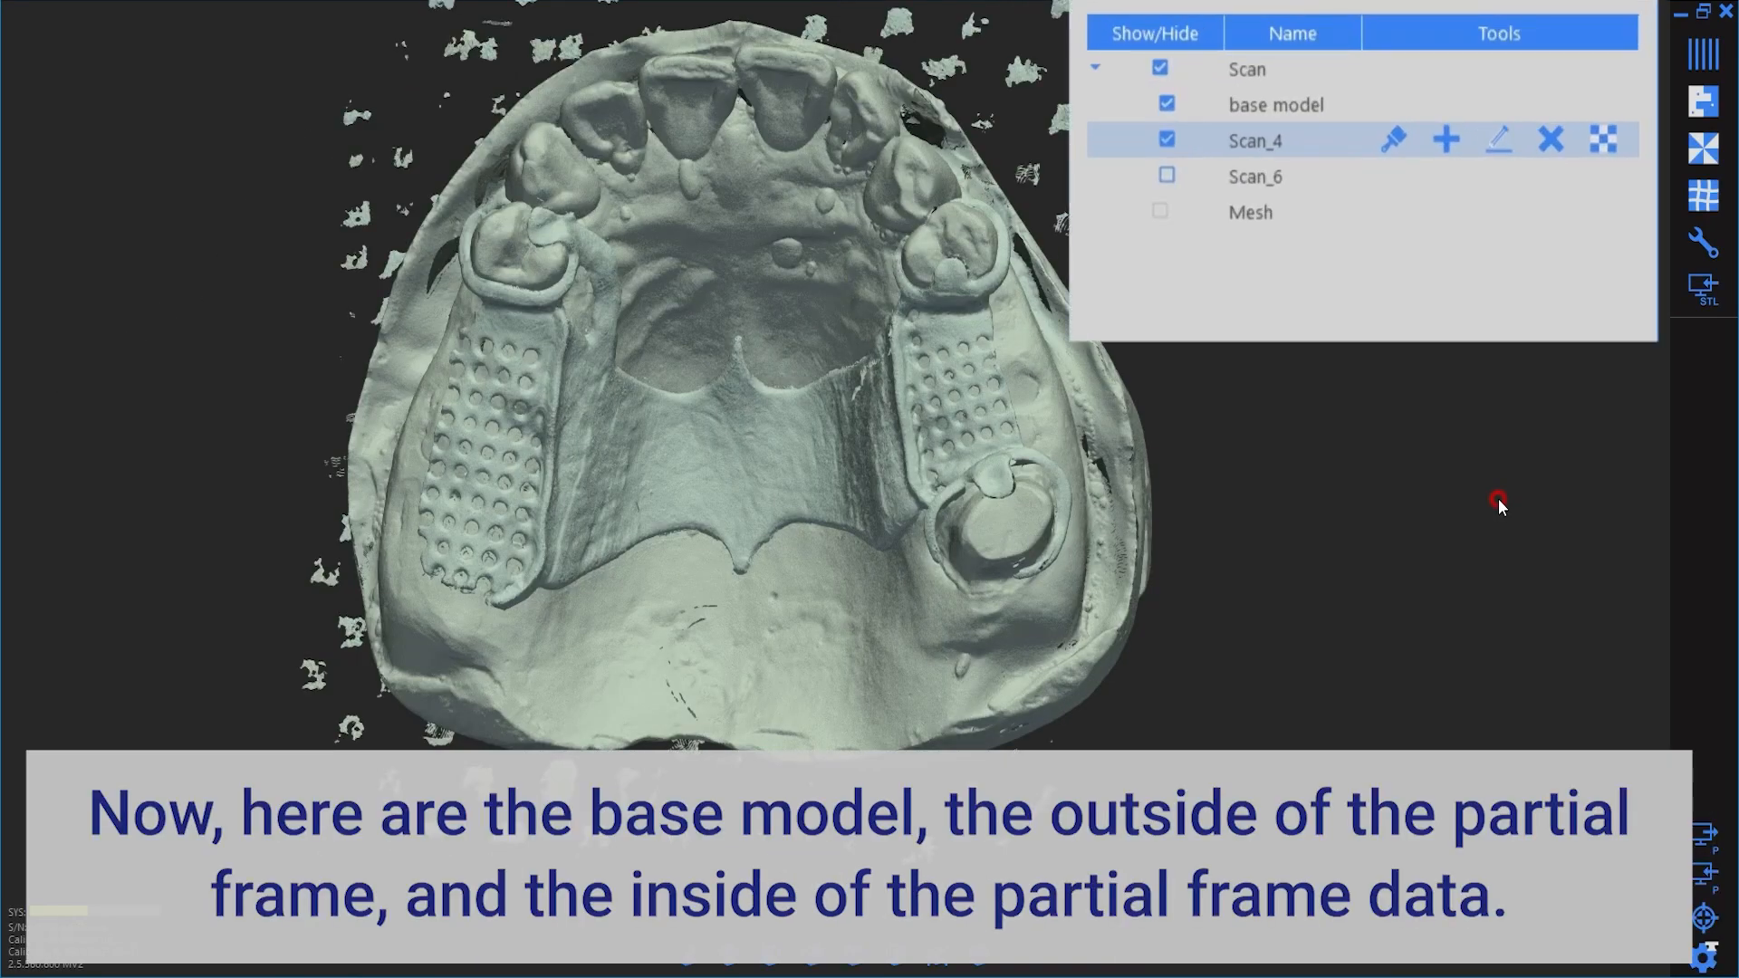
Step: Examine the base model and Scan_4 separately by toggling their visibility, and show both together with Scan_6
click(1166, 104)
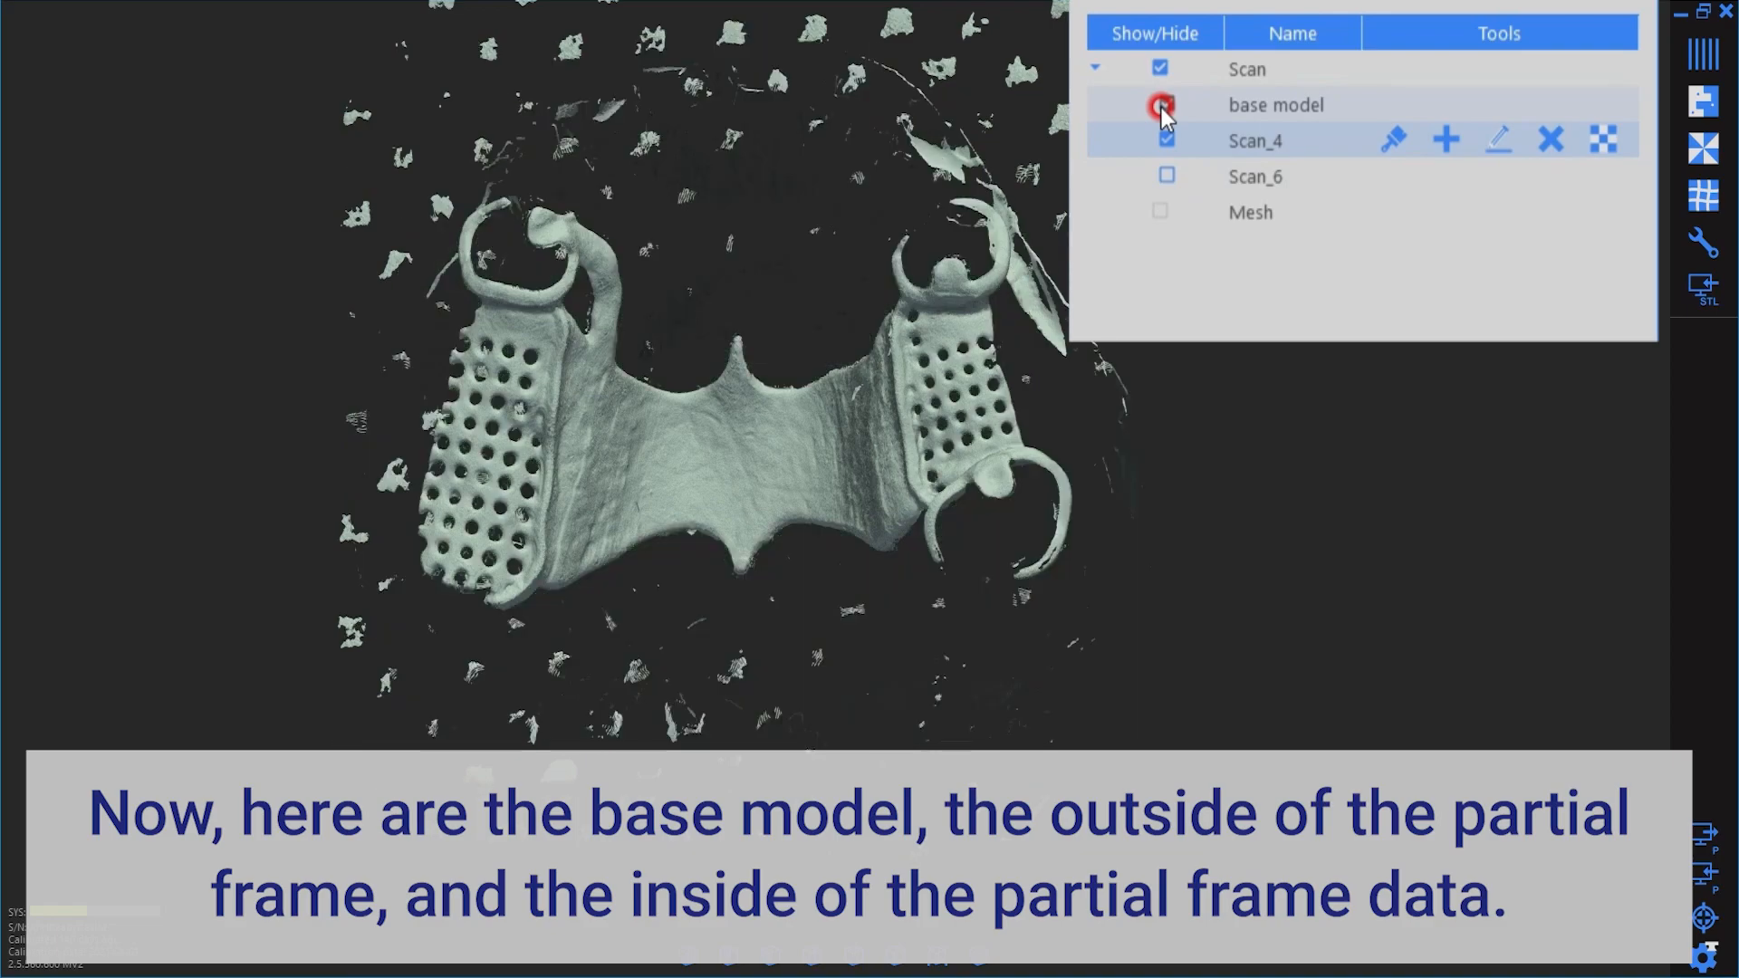
click(1166, 139)
click(1173, 105)
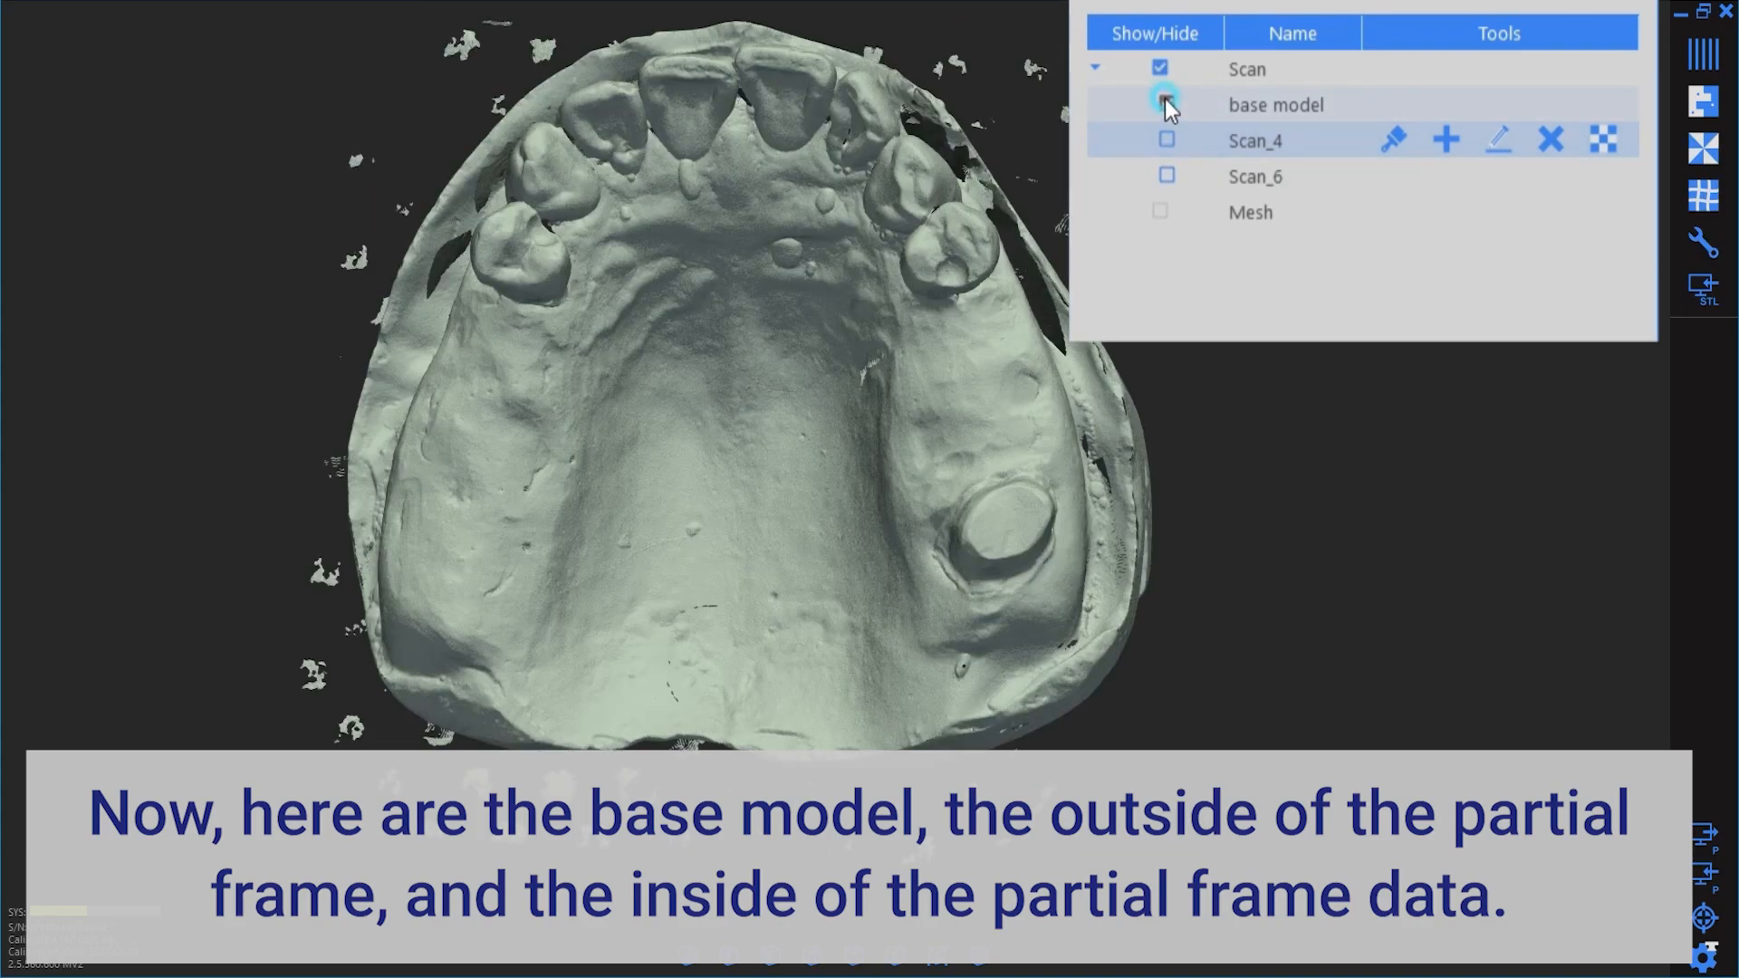
click(1168, 140)
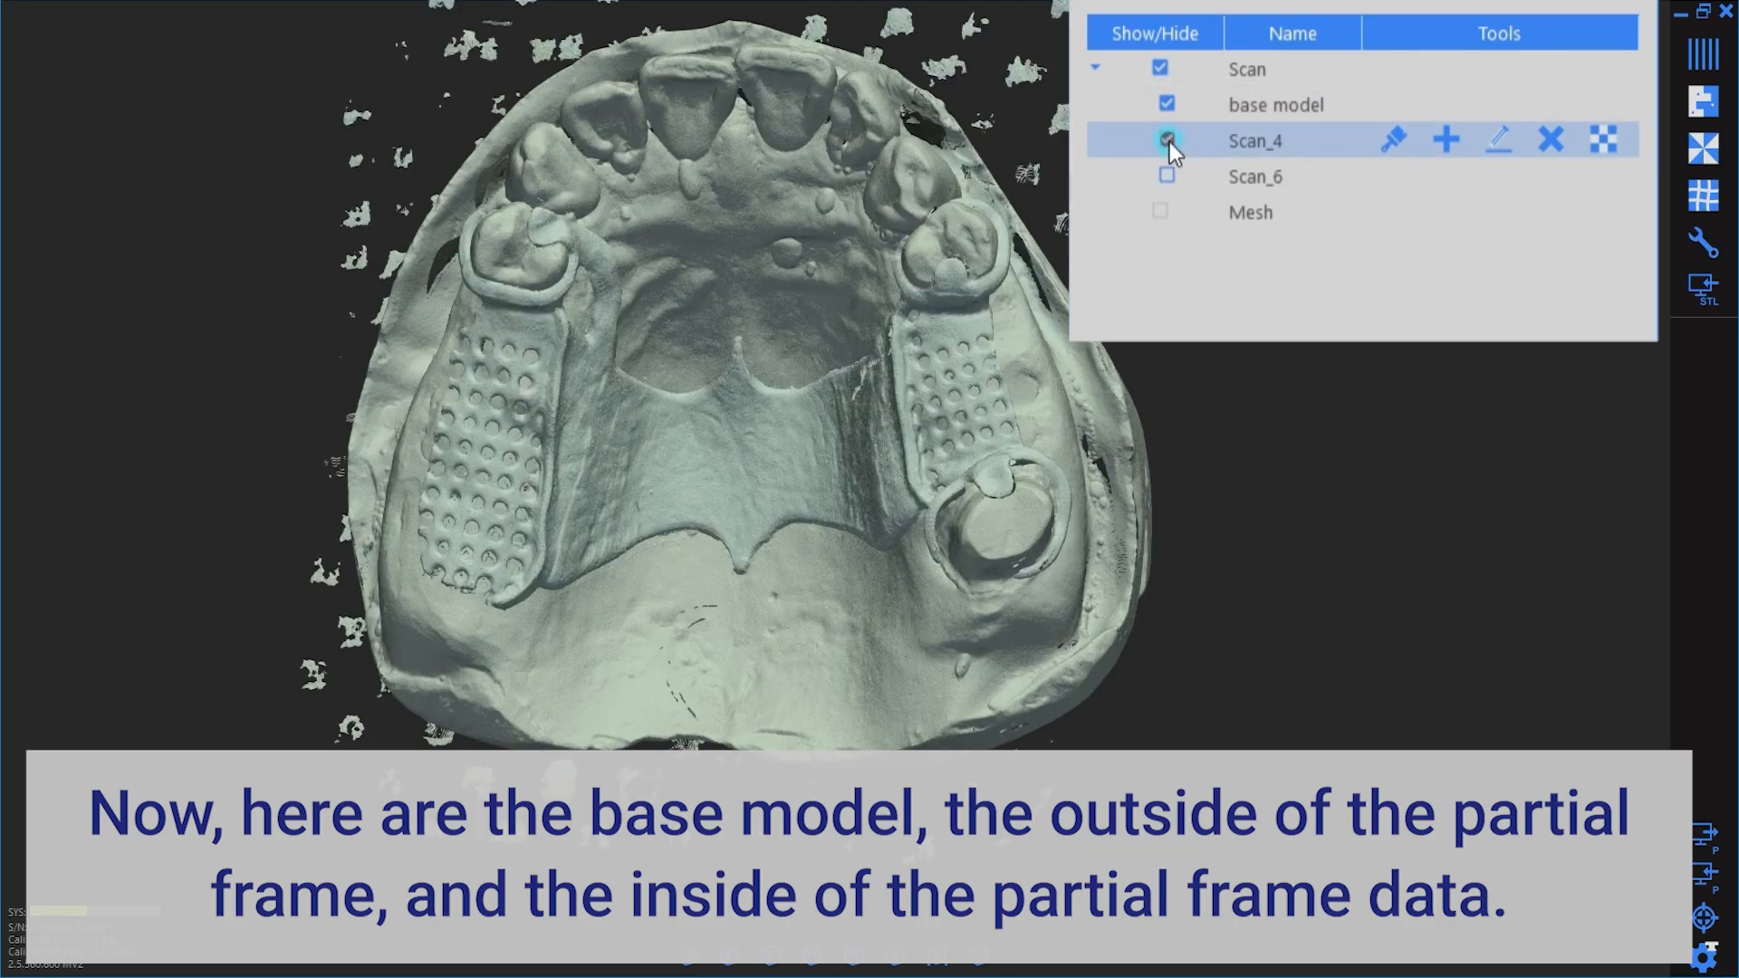
click(1164, 176)
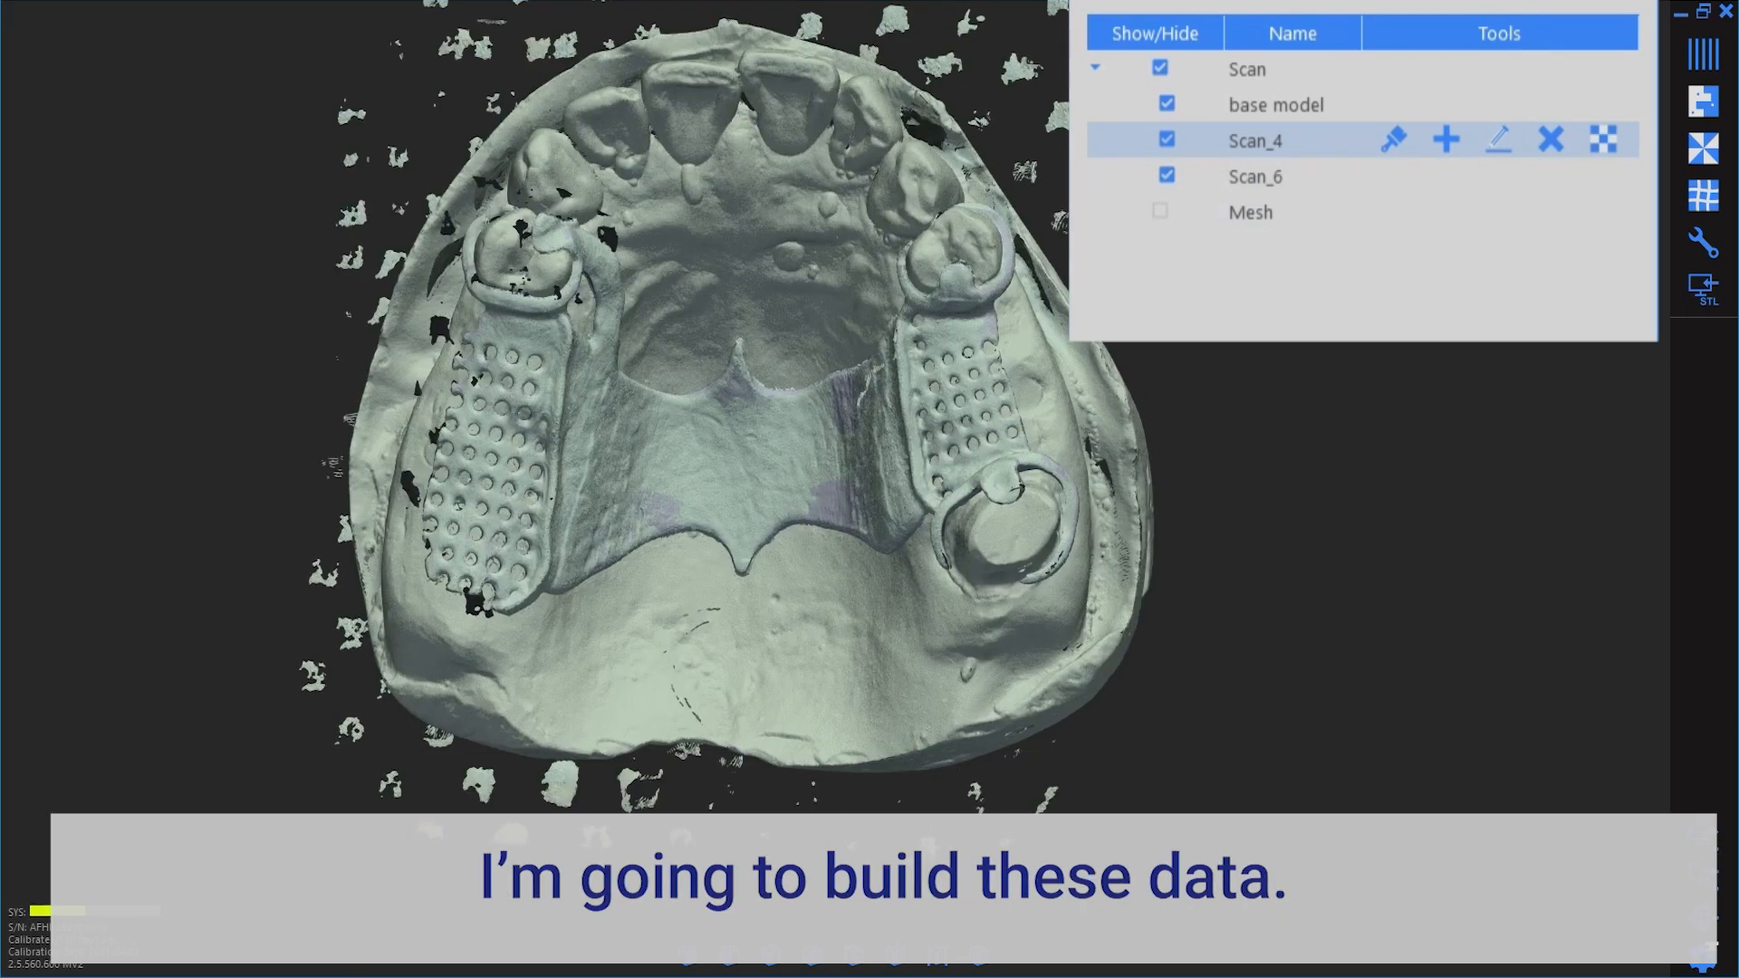
Step: Hide Scan_6 and Scan_4 and build the base model mesh with the default values
click(1167, 173)
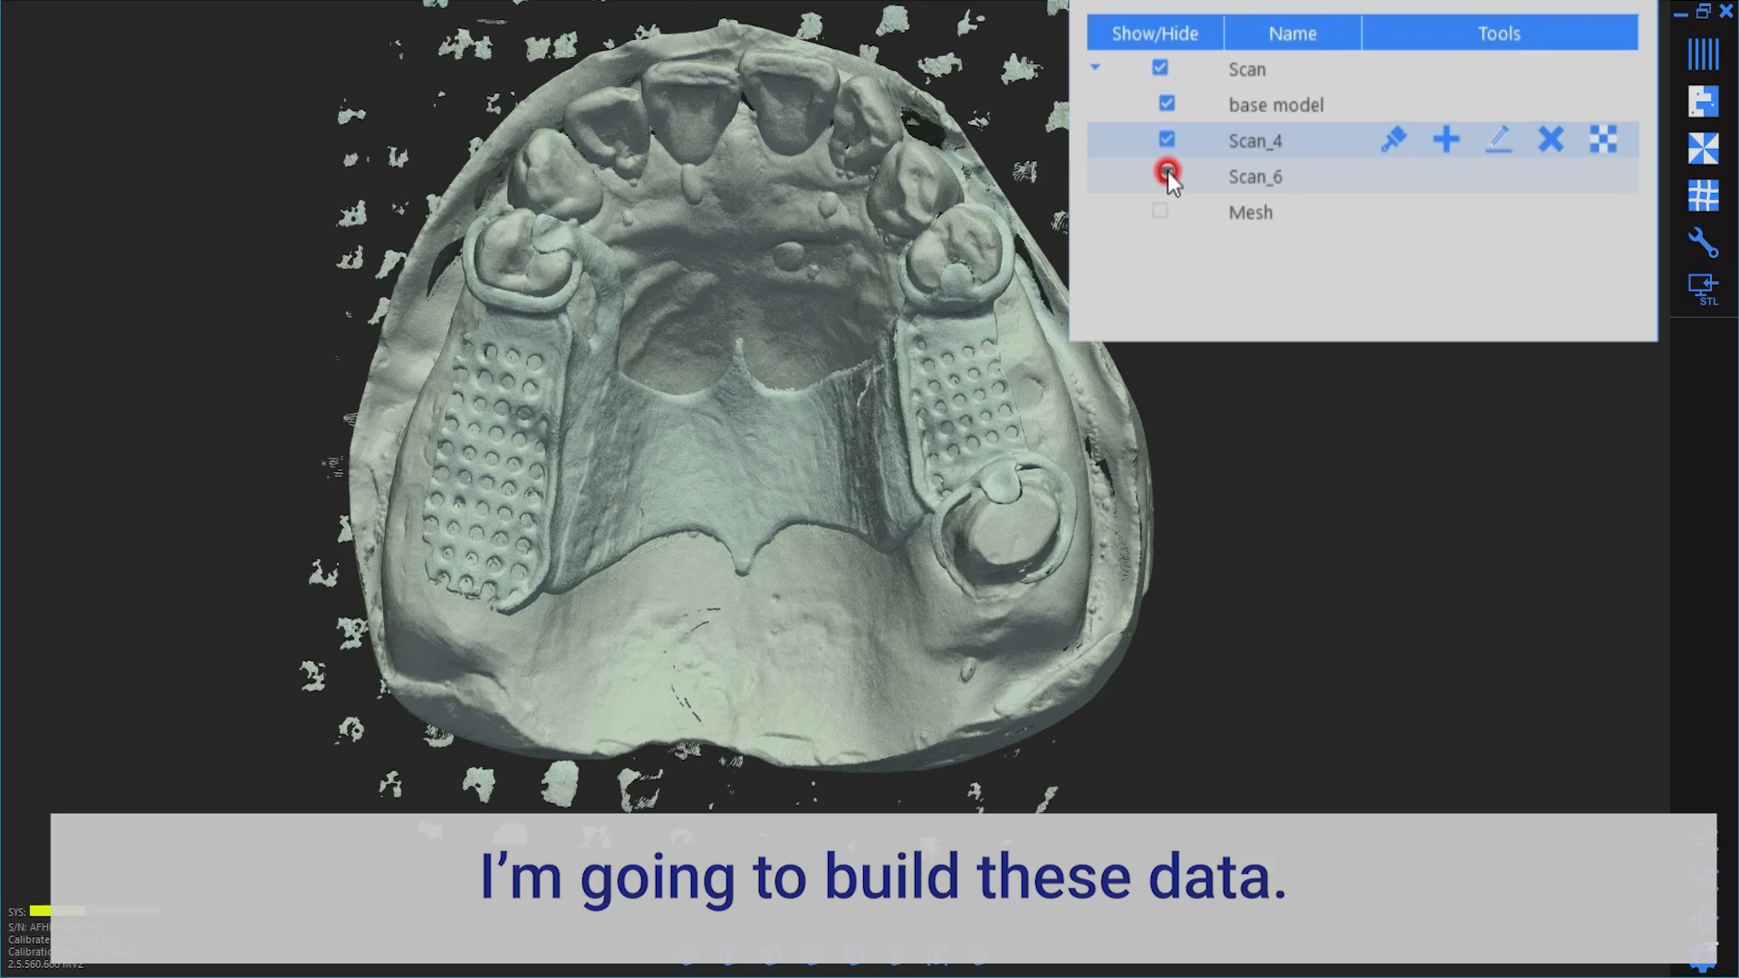
click(1164, 139)
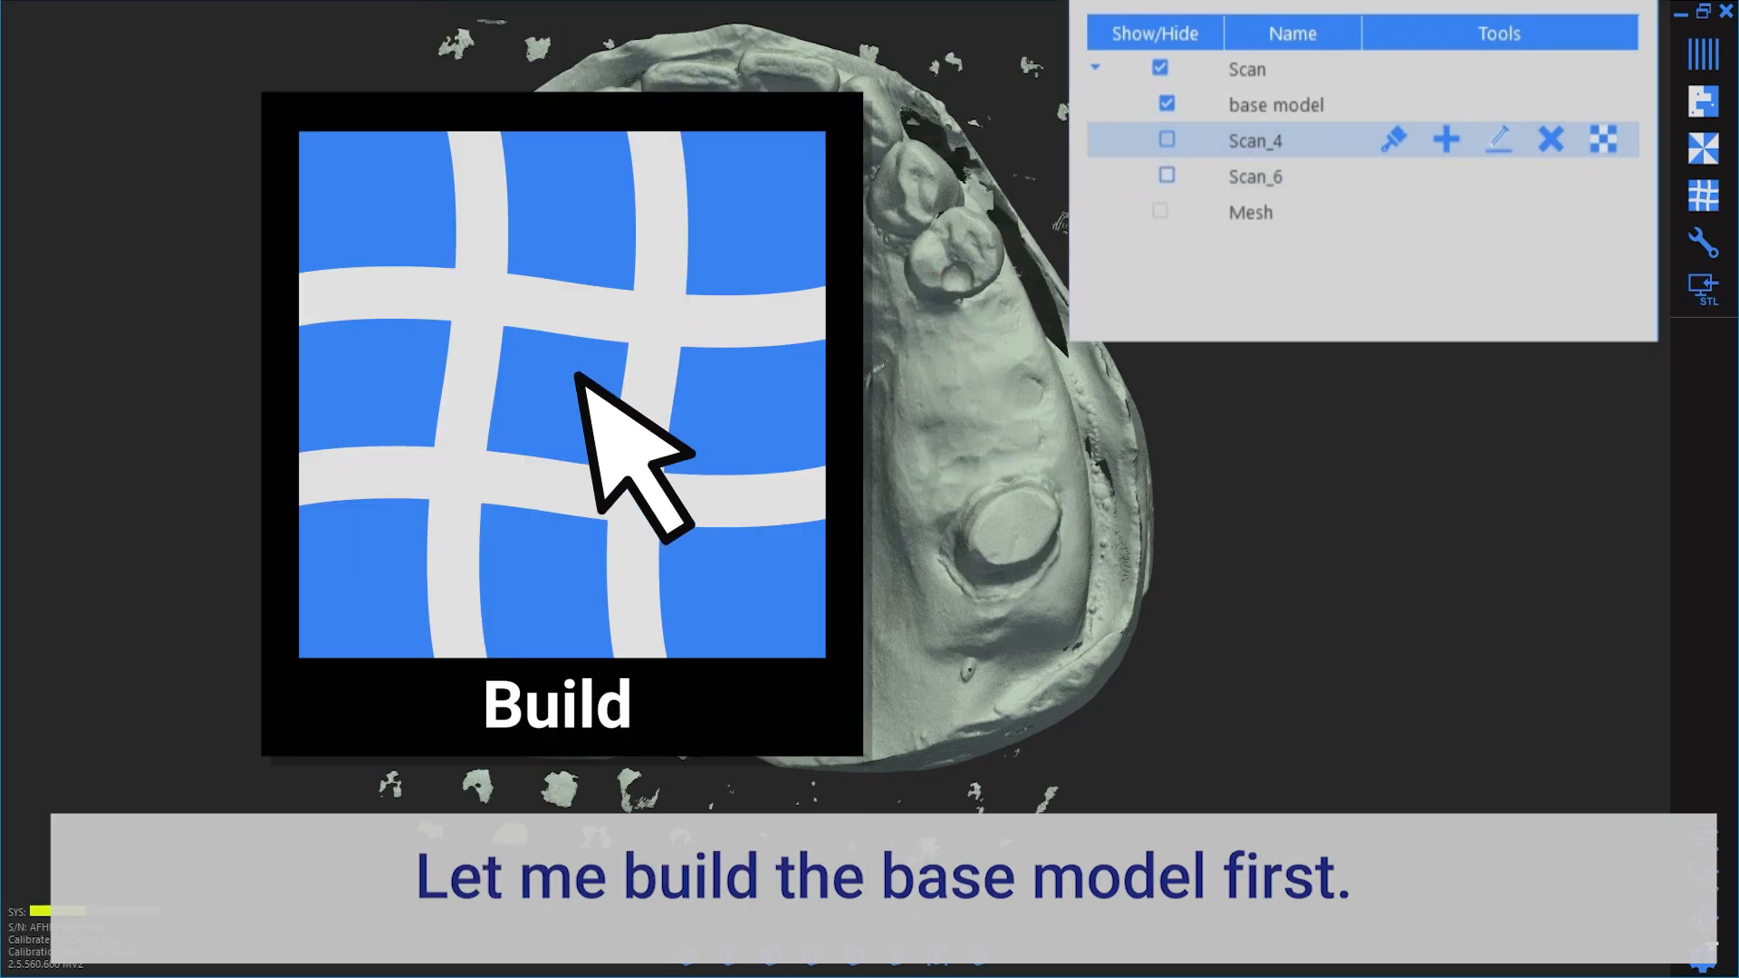
click(1711, 244)
click(1552, 310)
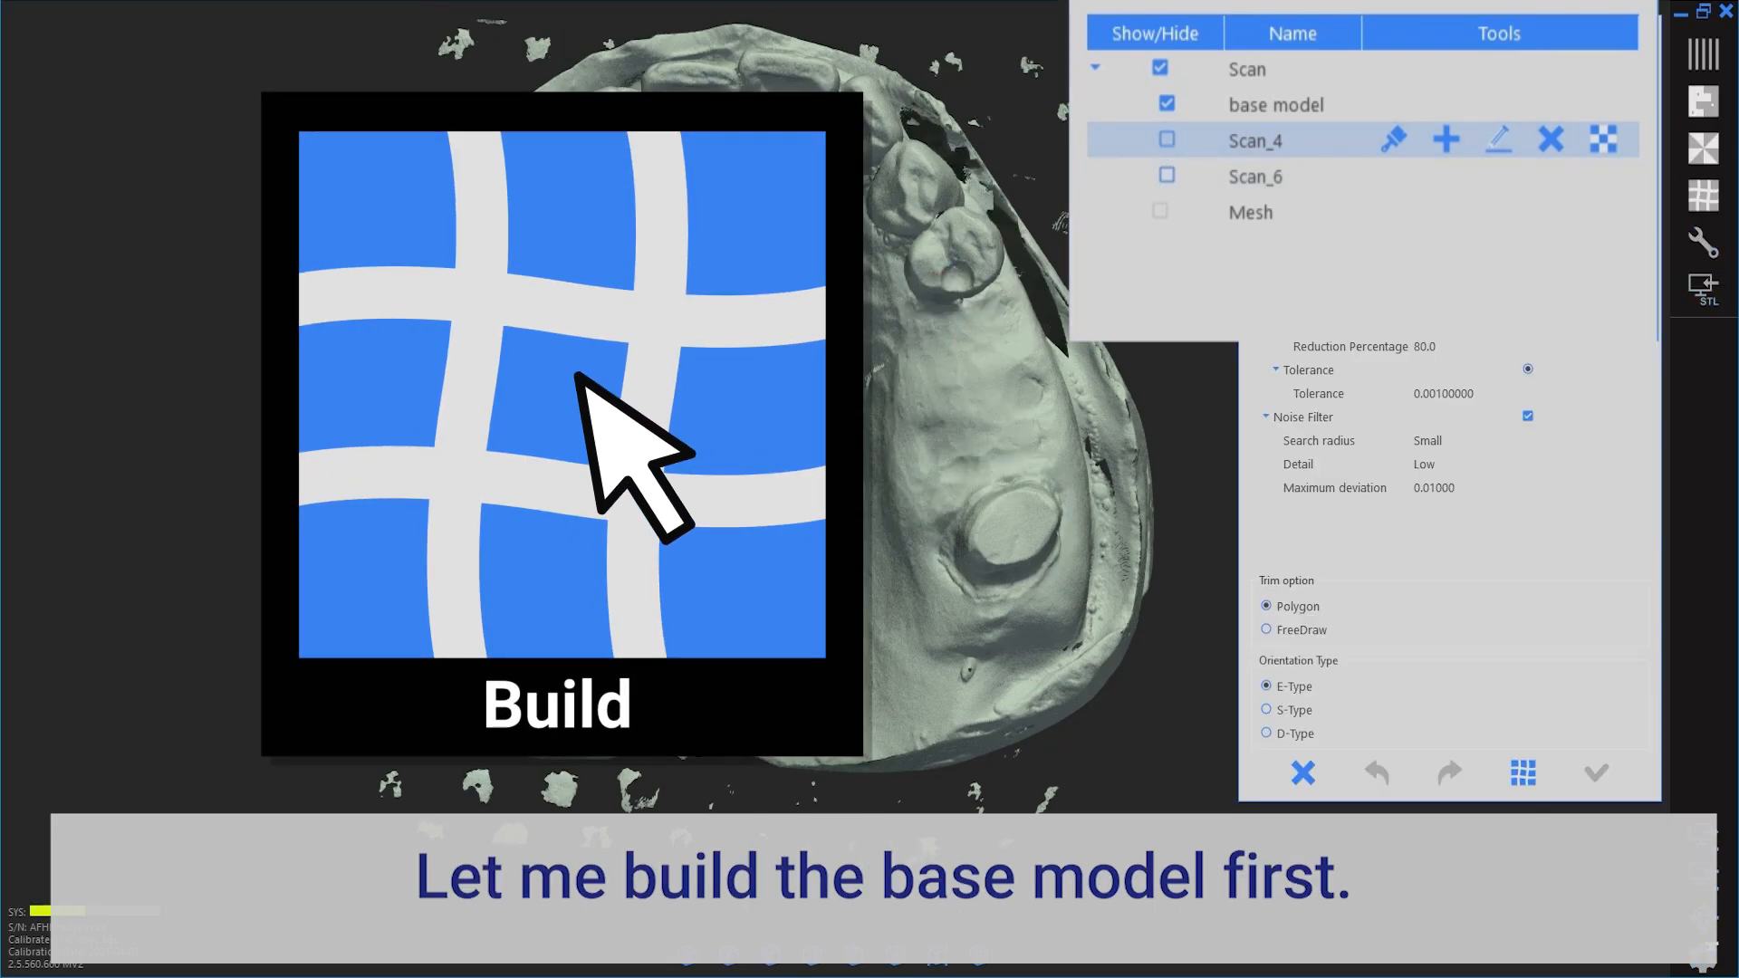
click(1595, 771)
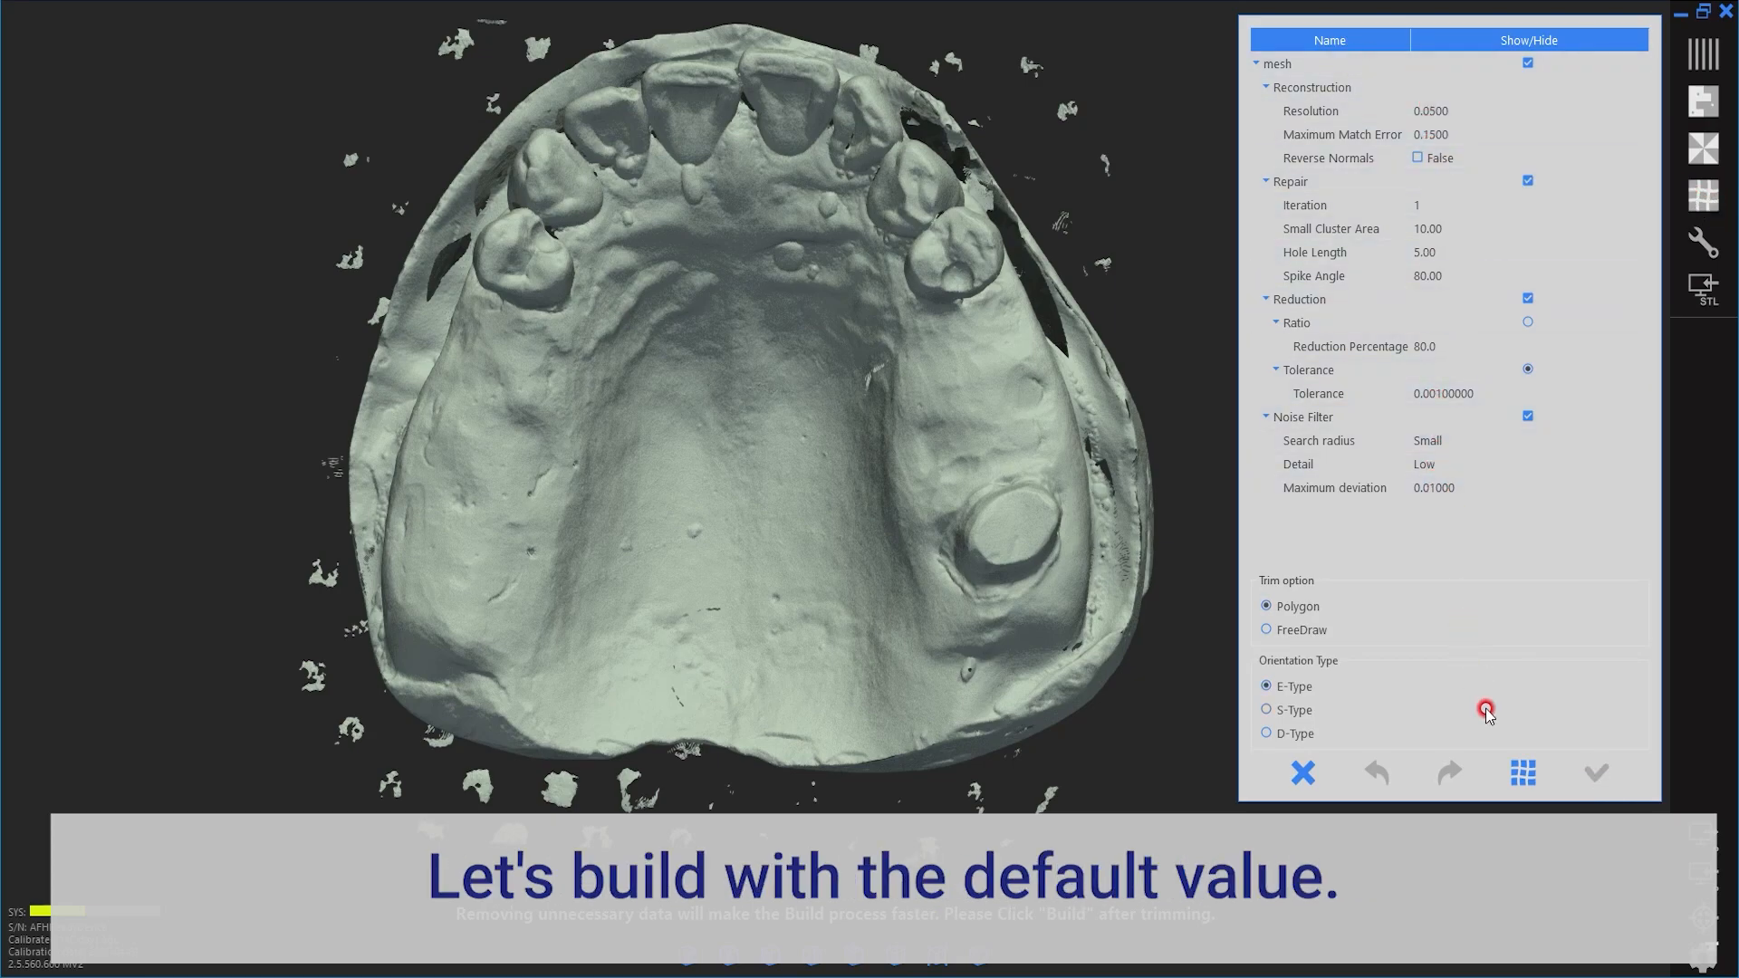
click(1524, 774)
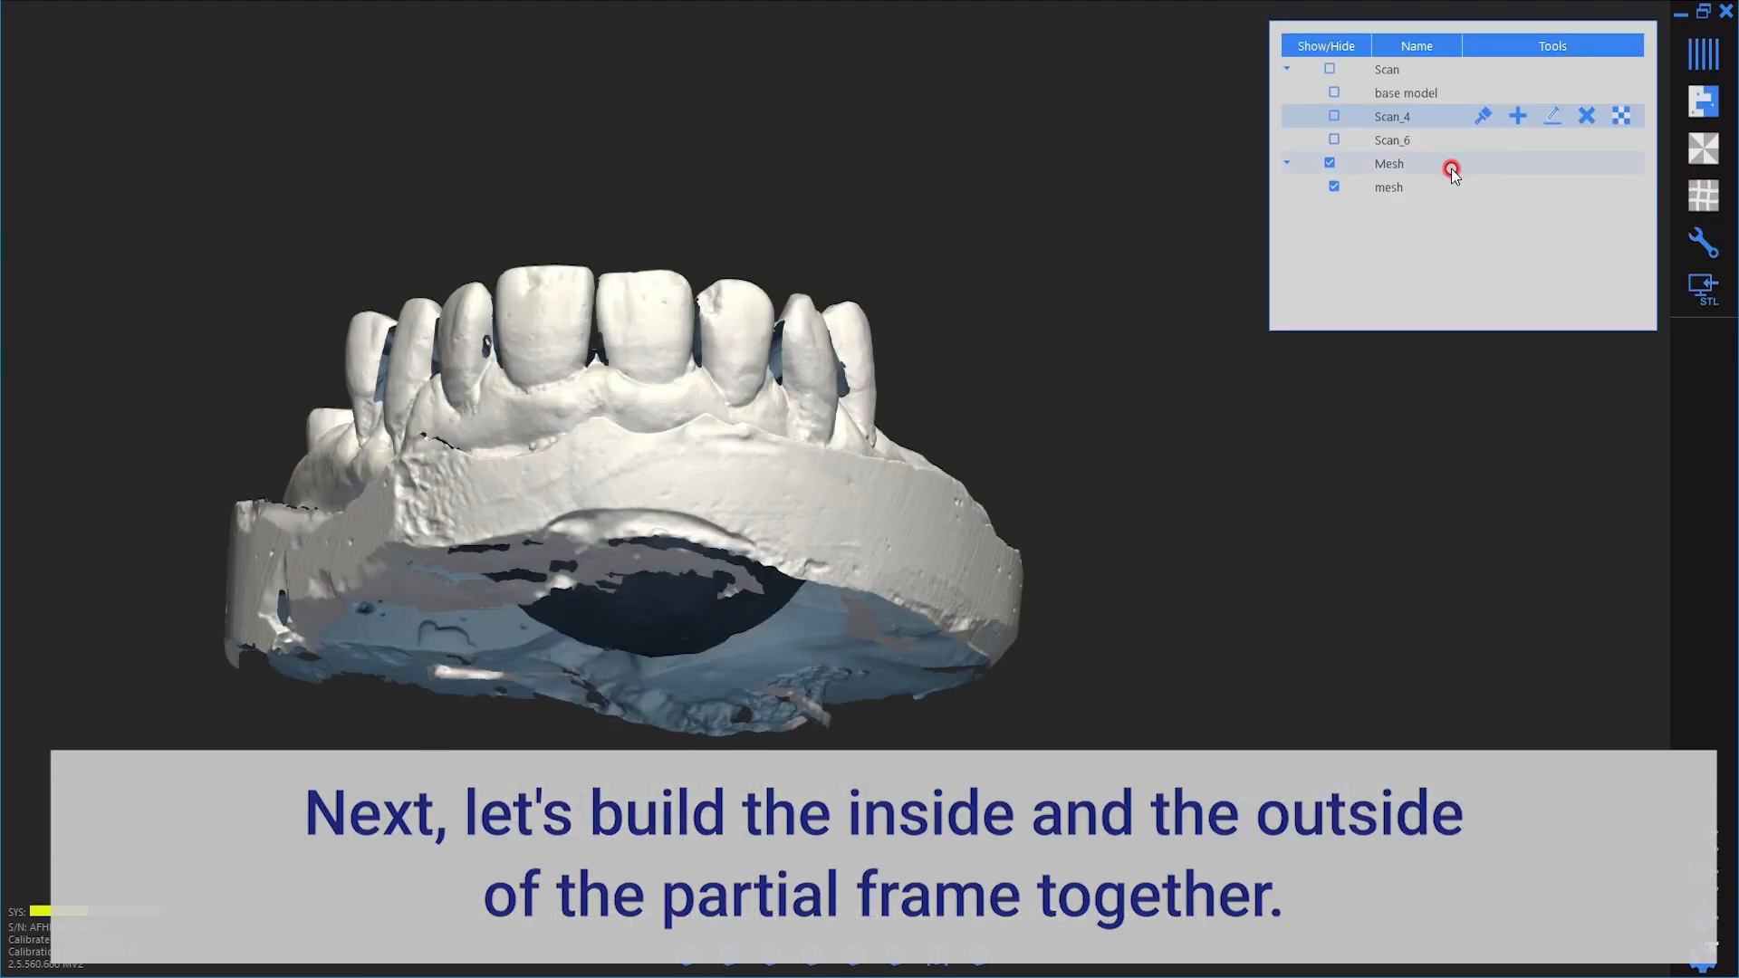
Step: Show Scan_4 and Scan_6, hide the base model mesh, and build the partial frame's outside and inside together
click(1225, 154)
click(1210, 183)
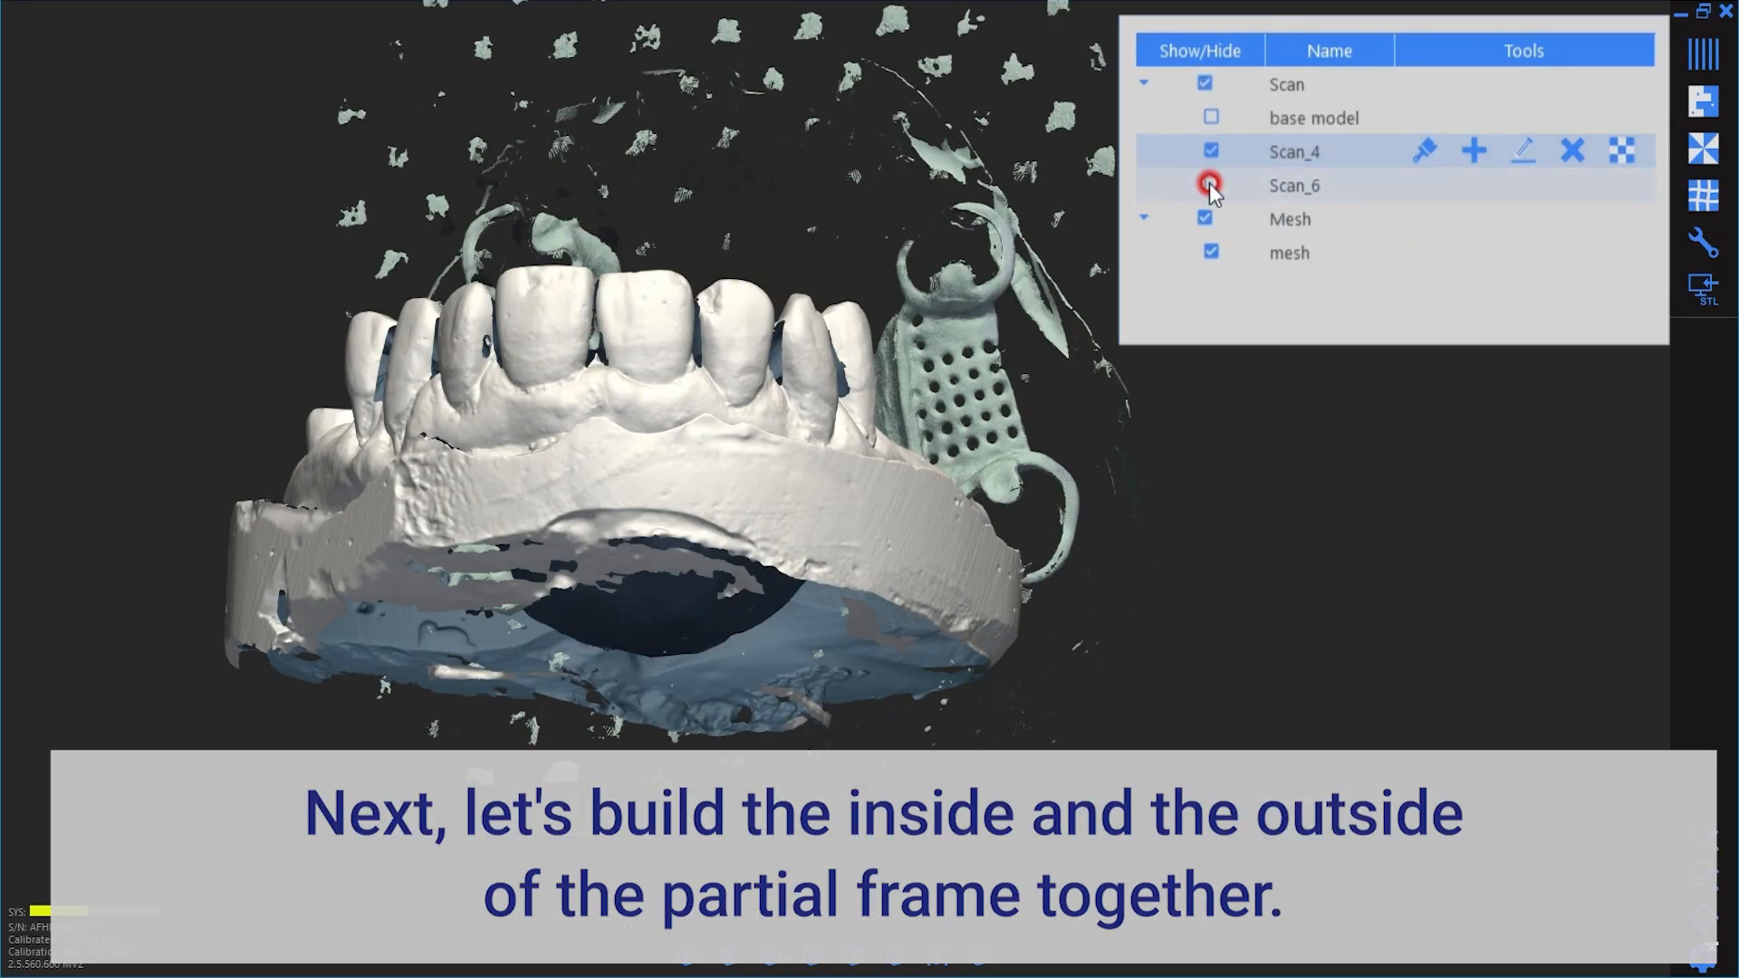
click(1212, 253)
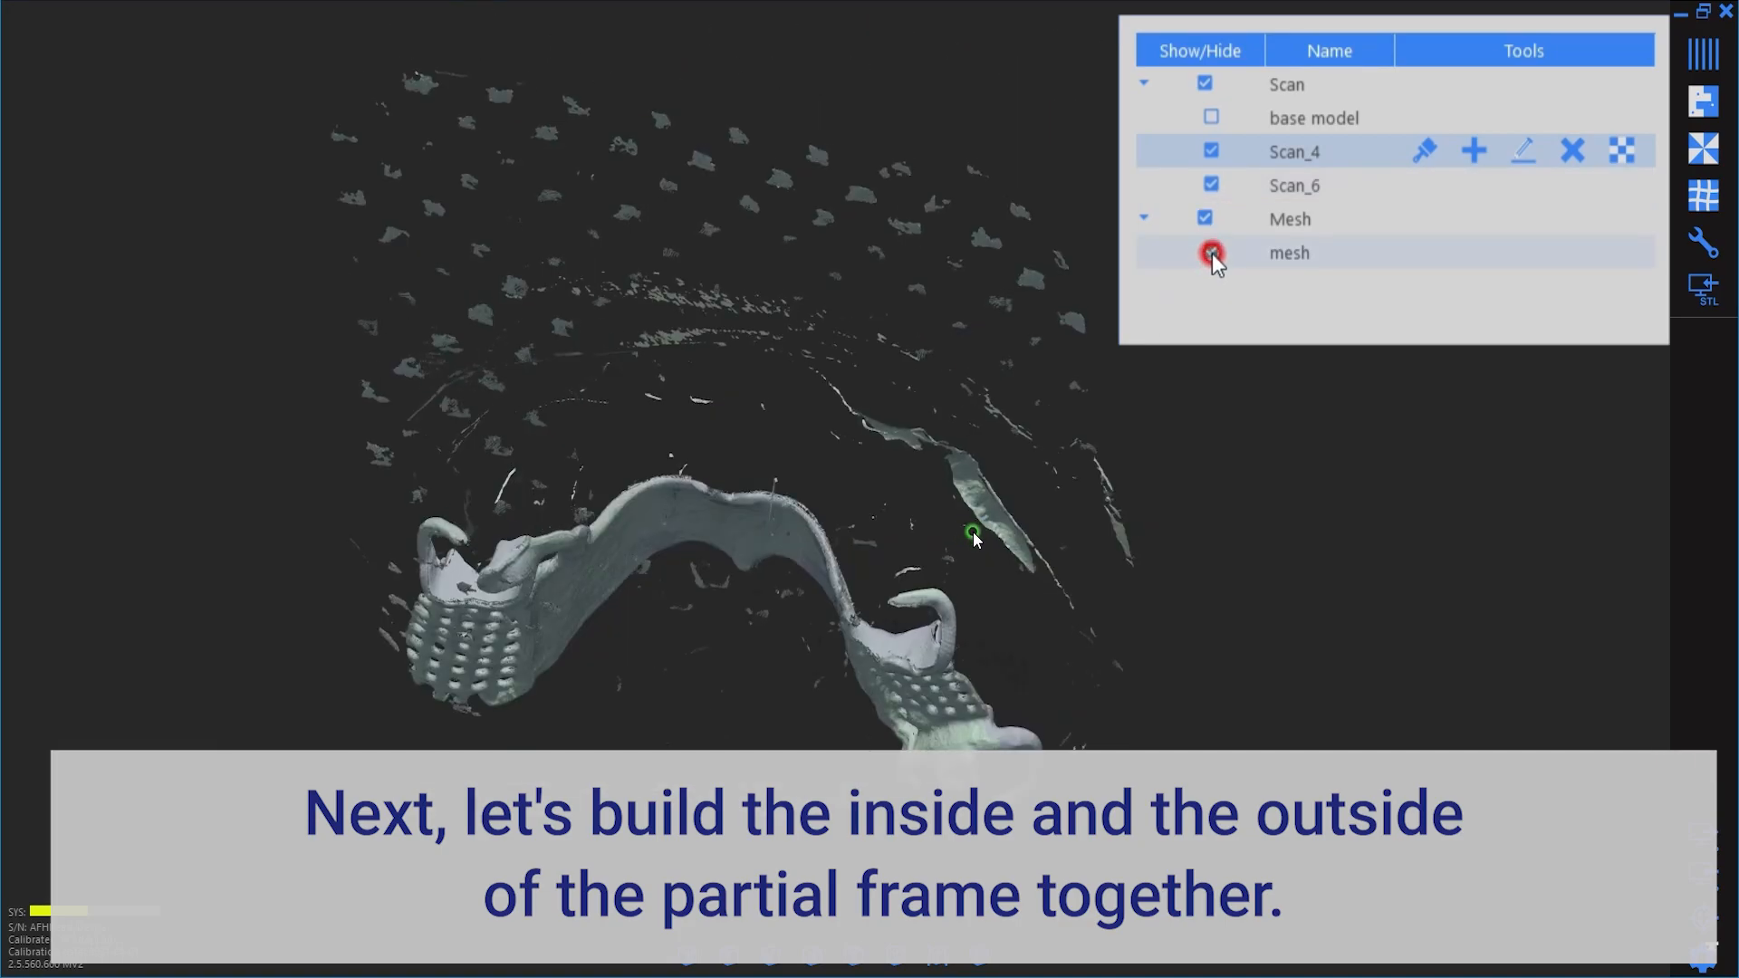
click(1702, 201)
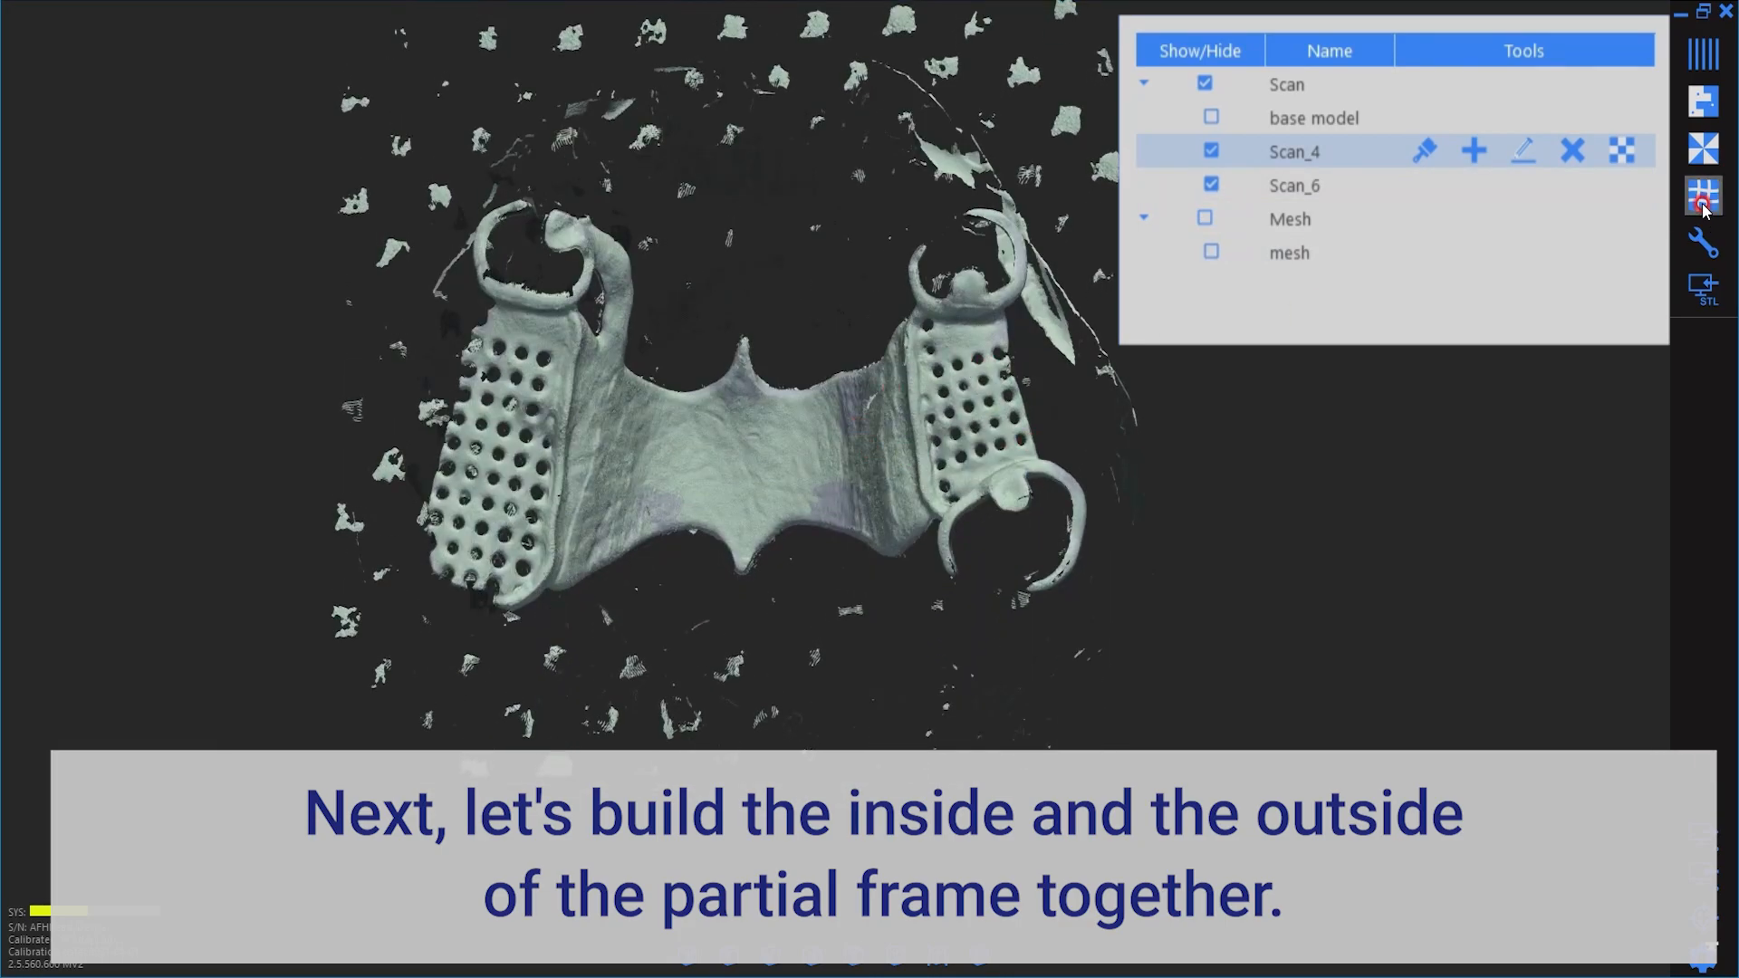
click(1323, 556)
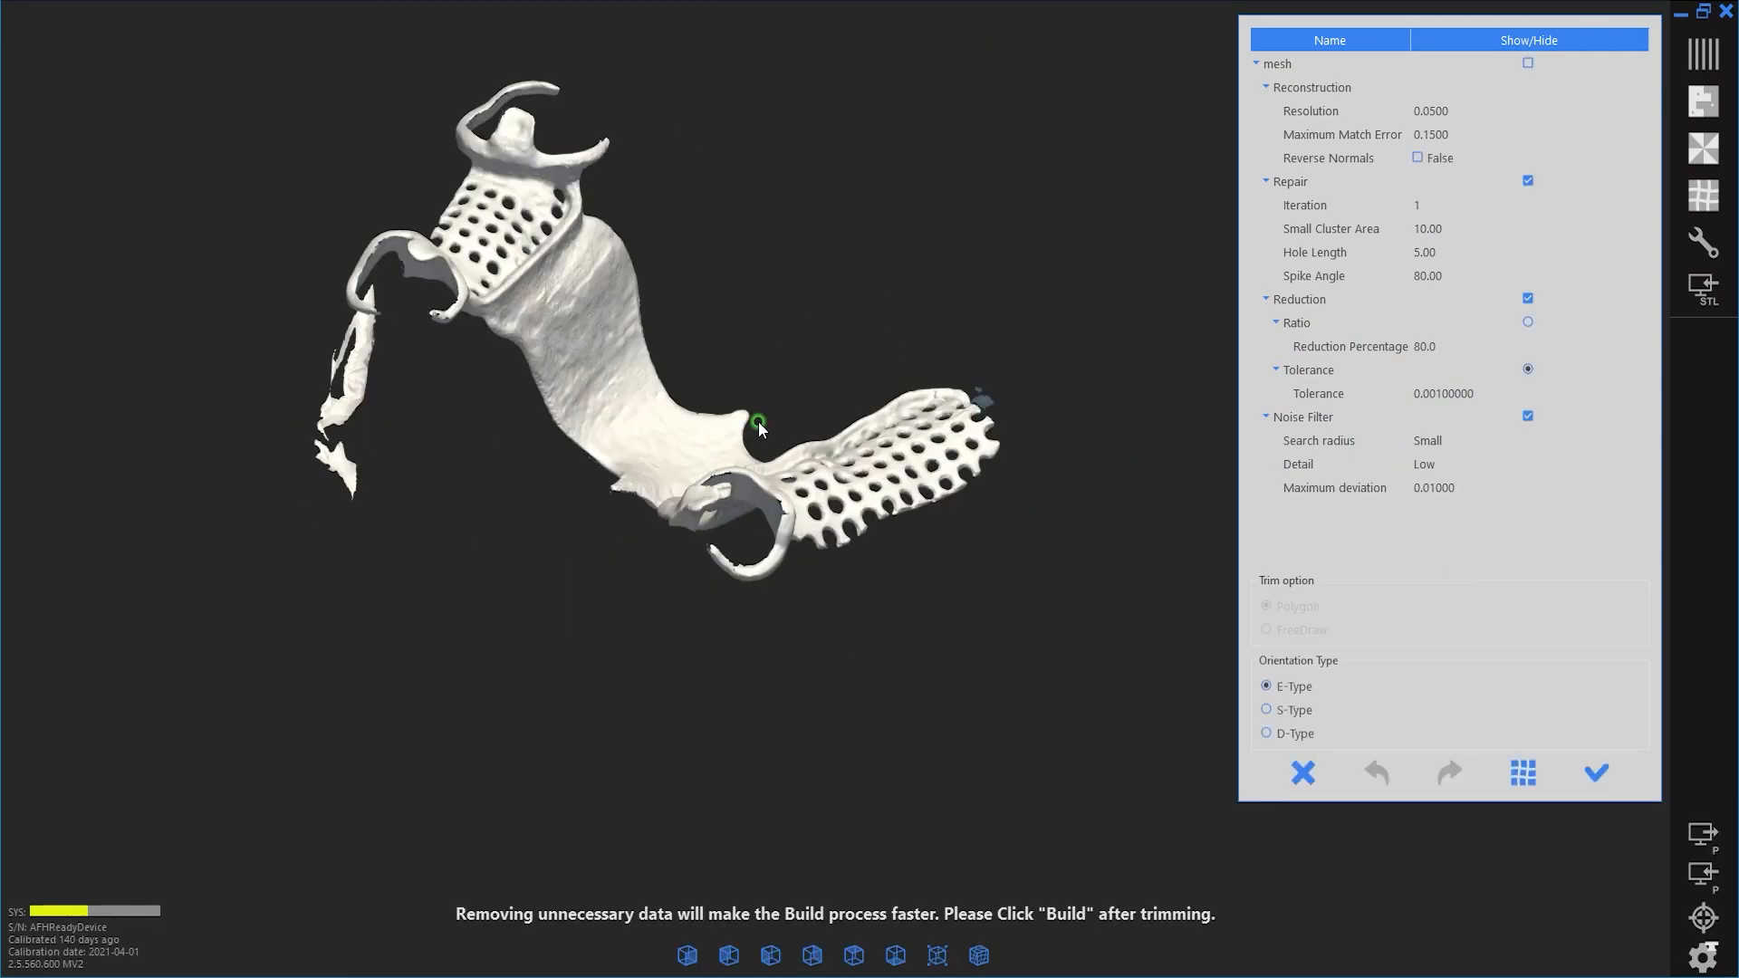
Step: Inspect the built partial frame mesh from several angles, checking the clasps for unscanned holes
right_drag(758, 423, 694, 382)
middle_drag(694, 382, 734, 584)
right_drag(734, 584, 606, 563)
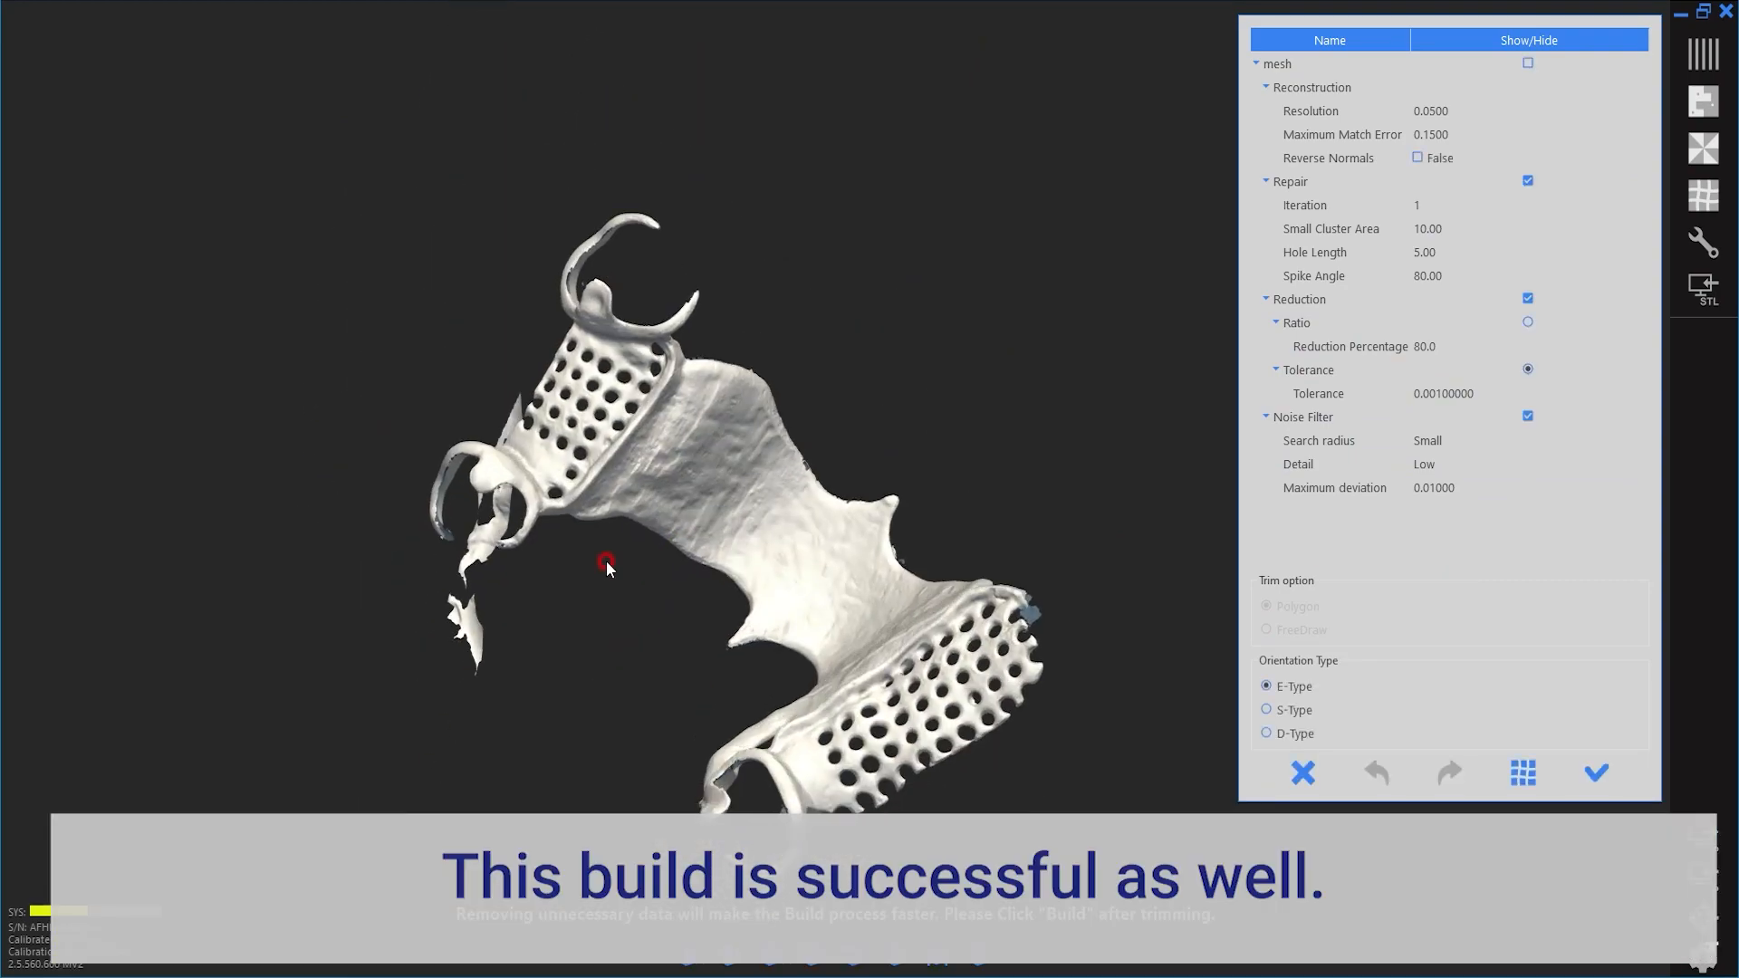
scroll(627, 352, up, 4)
middle_drag(629, 354, 629, 435)
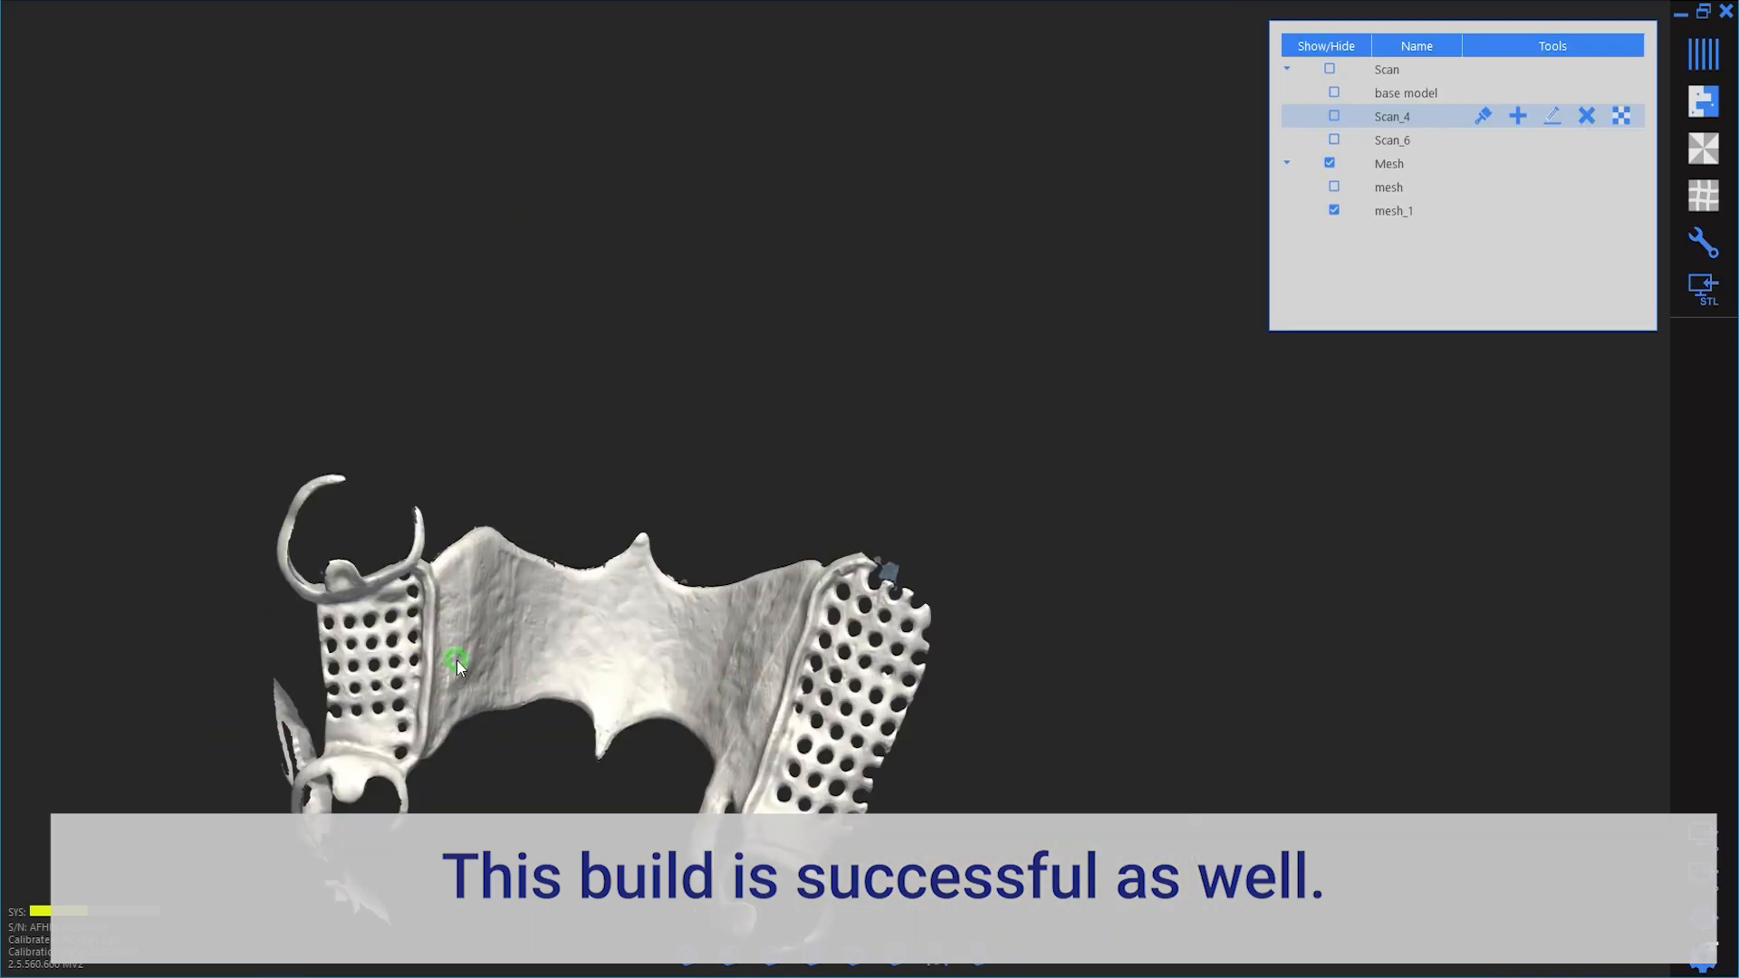
middle_drag(459, 660, 644, 679)
scroll(536, 632, up, 5)
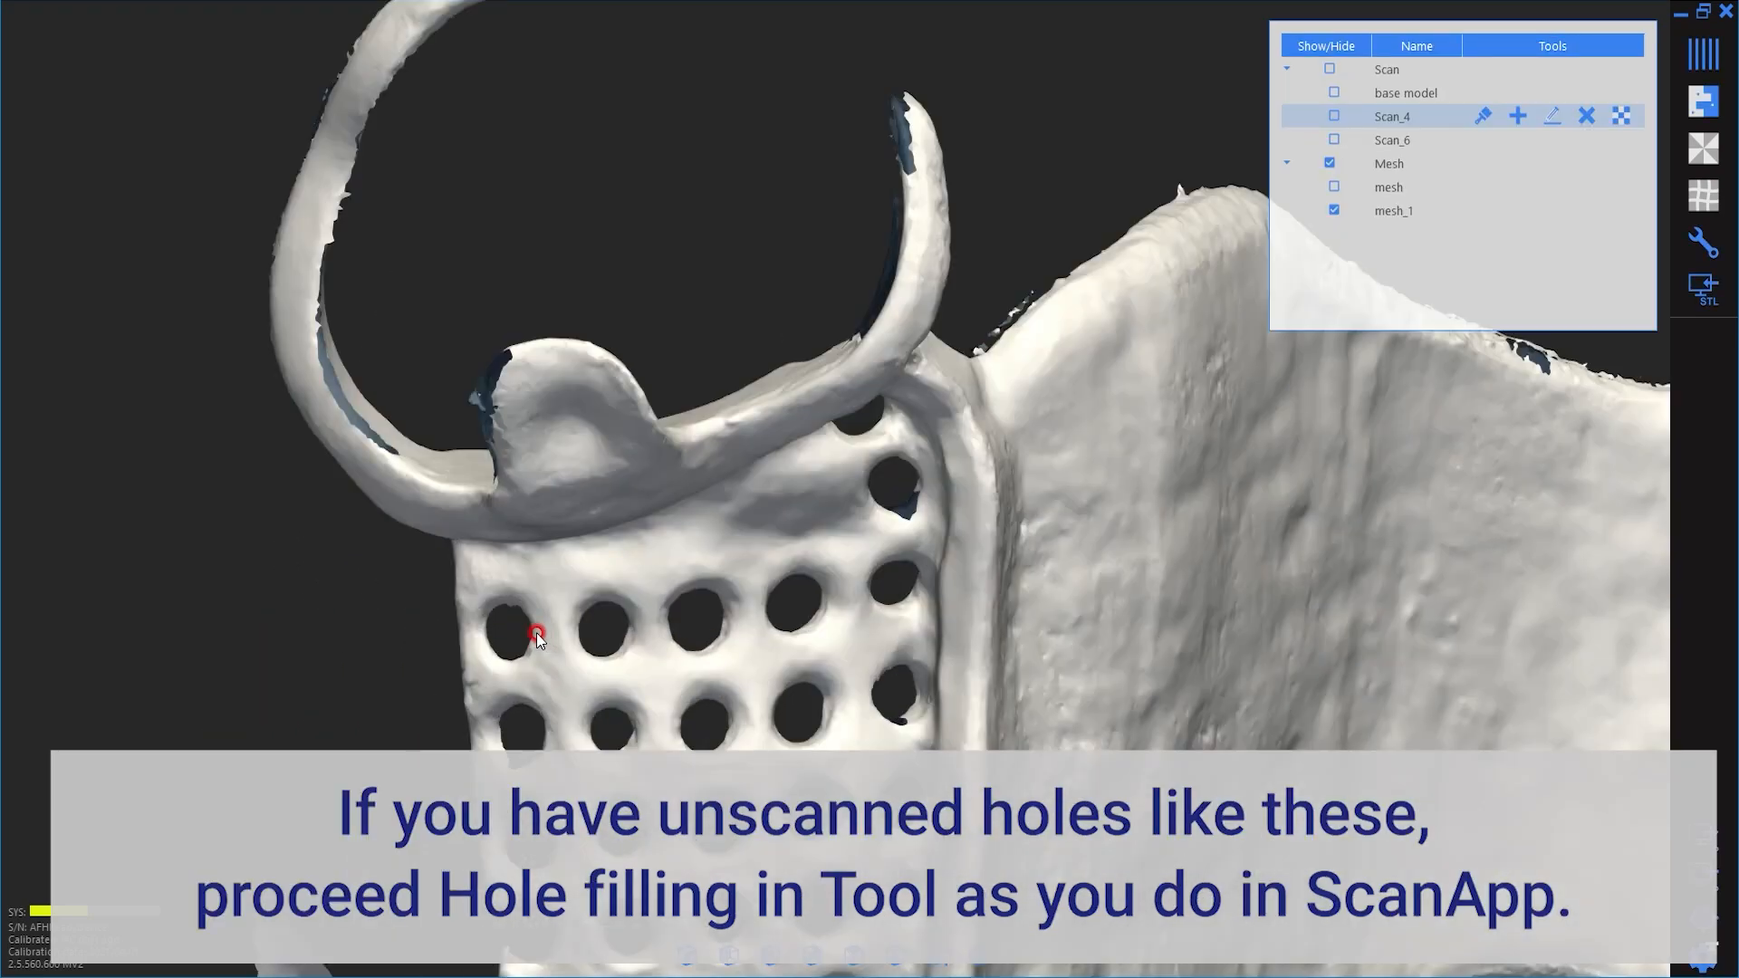
right_drag(945, 337, 1180, 295)
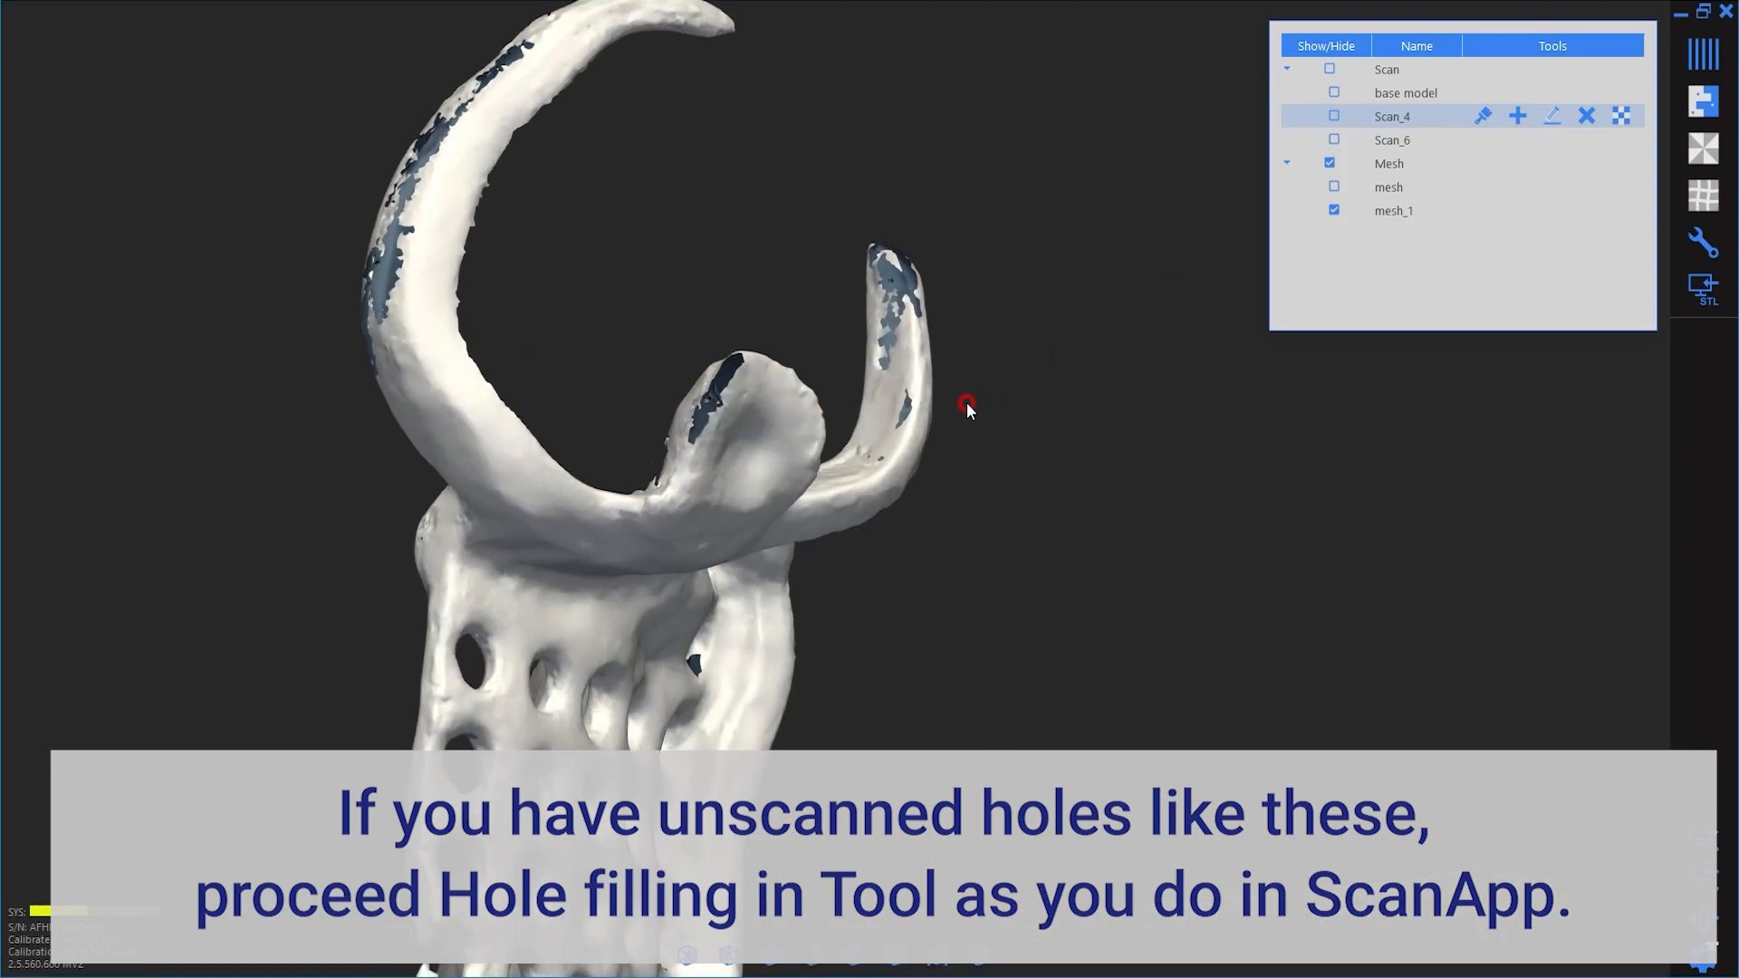
right_drag(971, 407, 829, 385)
Step: Fill the unscanned holes along the shorter clasp arm of the partial frame mesh using the Curvature method
click(1711, 243)
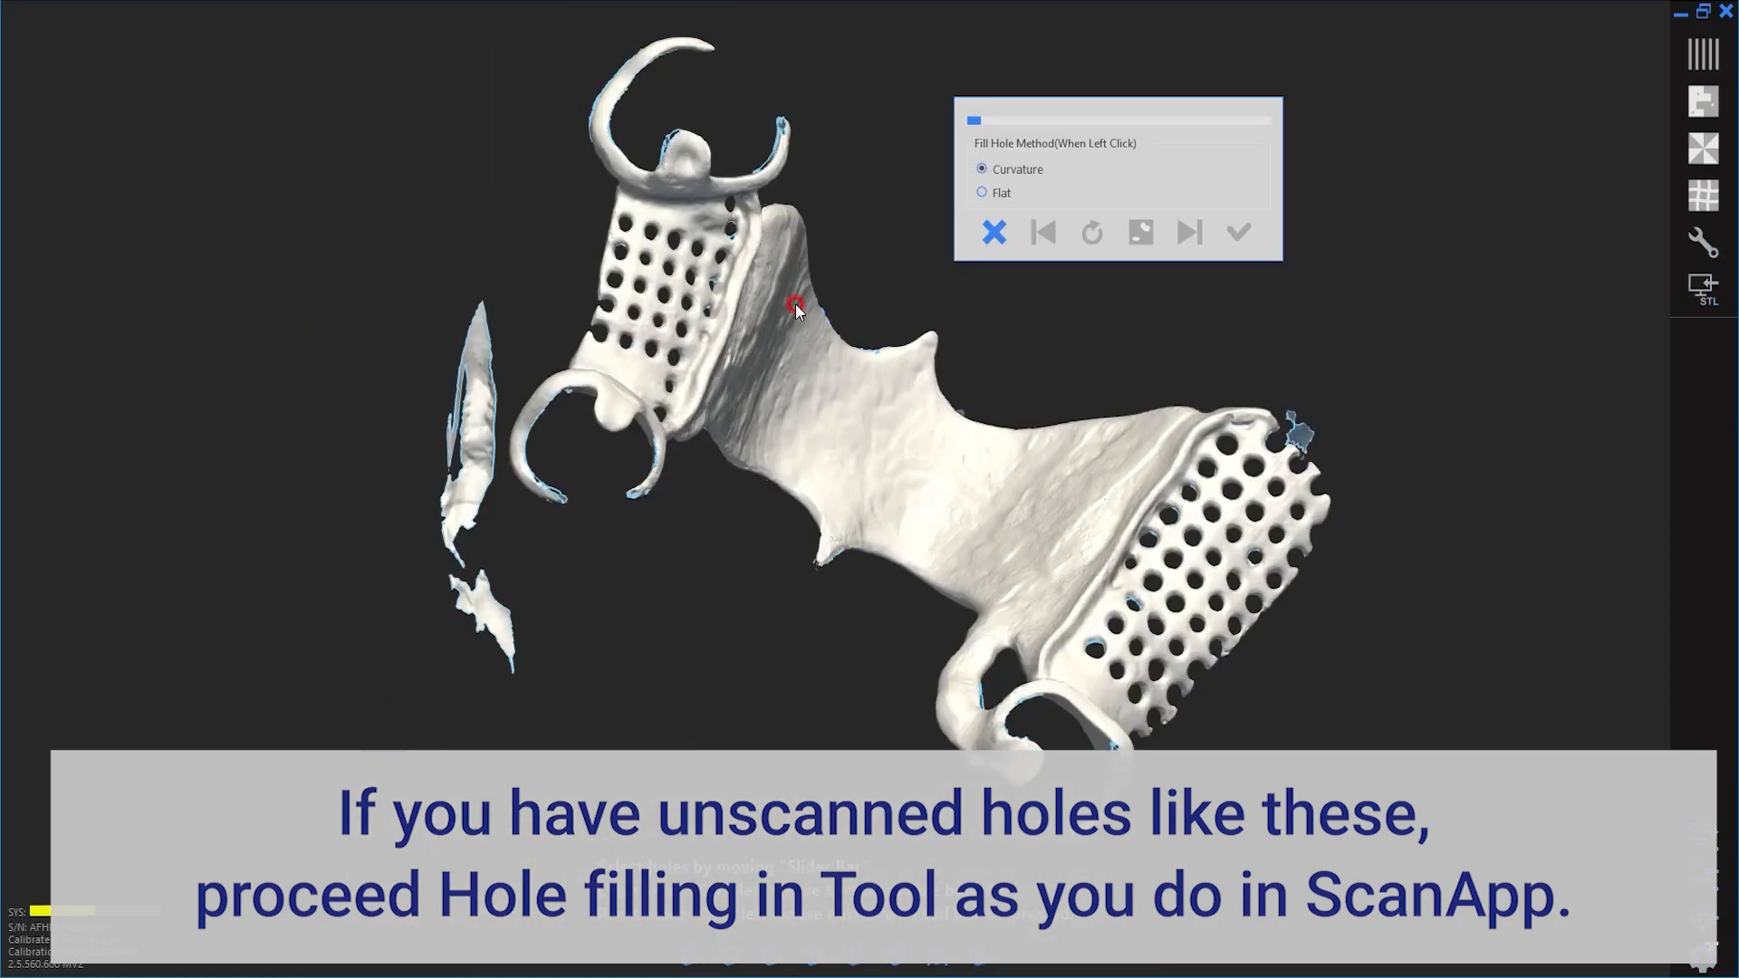
right_drag(800, 317, 758, 313)
middle_drag(743, 208, 735, 459)
scroll(772, 439, up, 10)
click(930, 348)
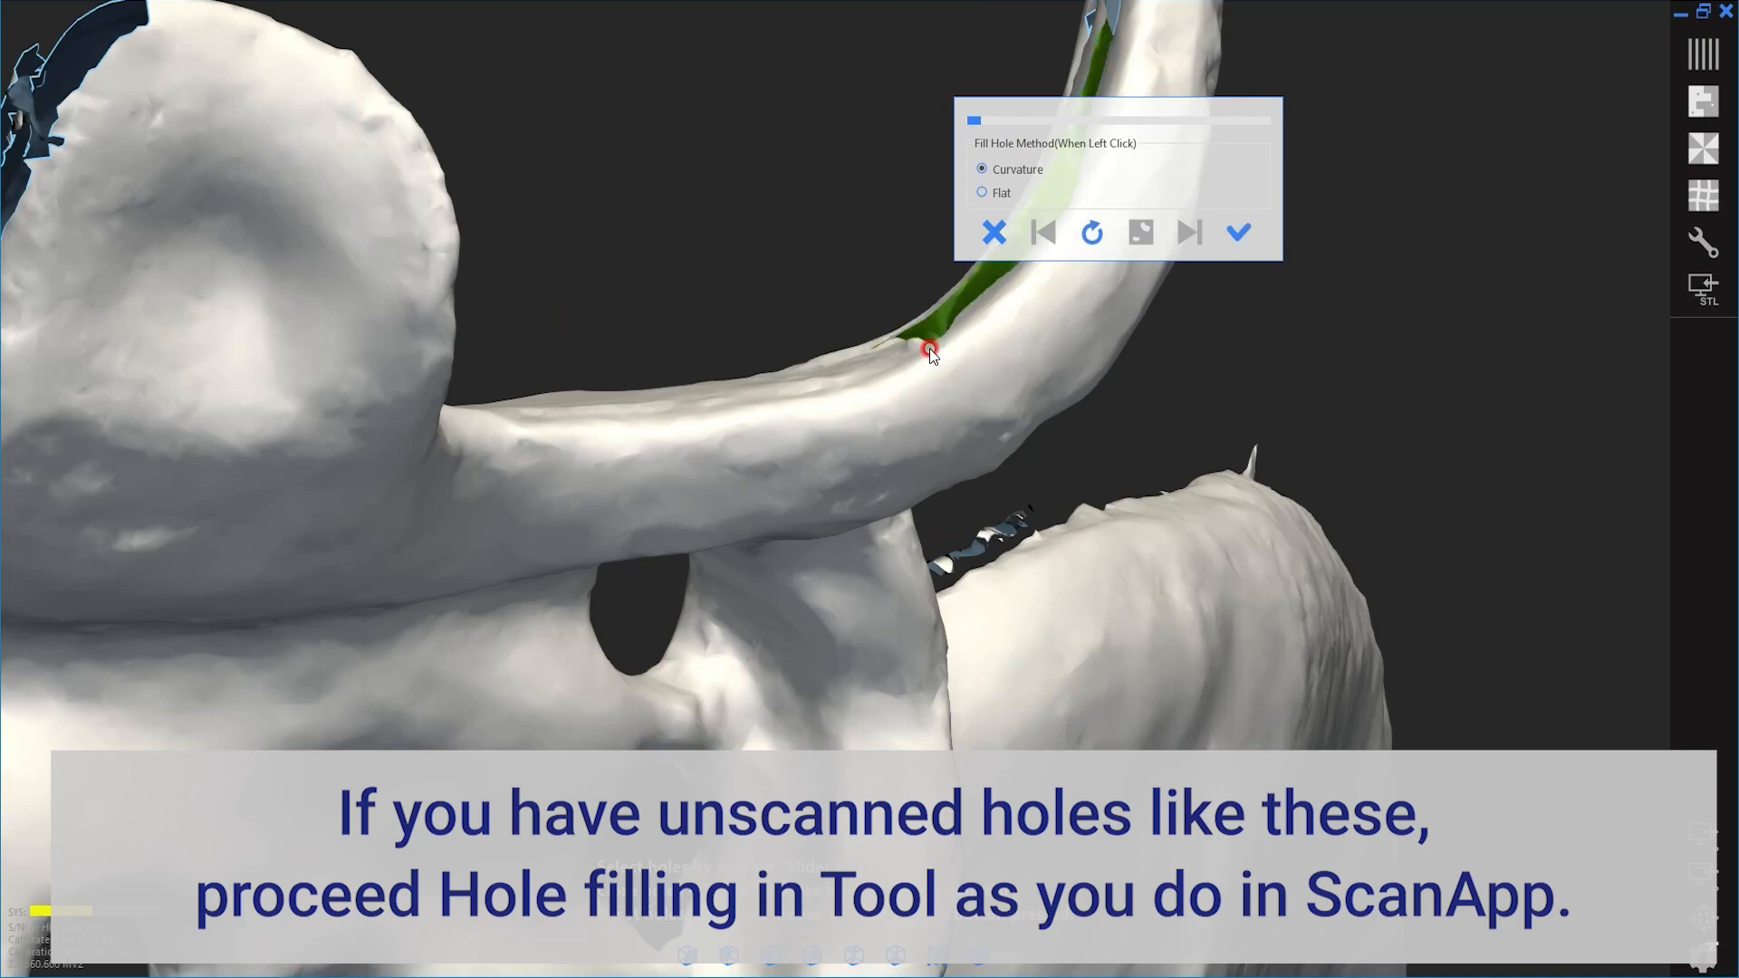
middle_drag(929, 348, 627, 606)
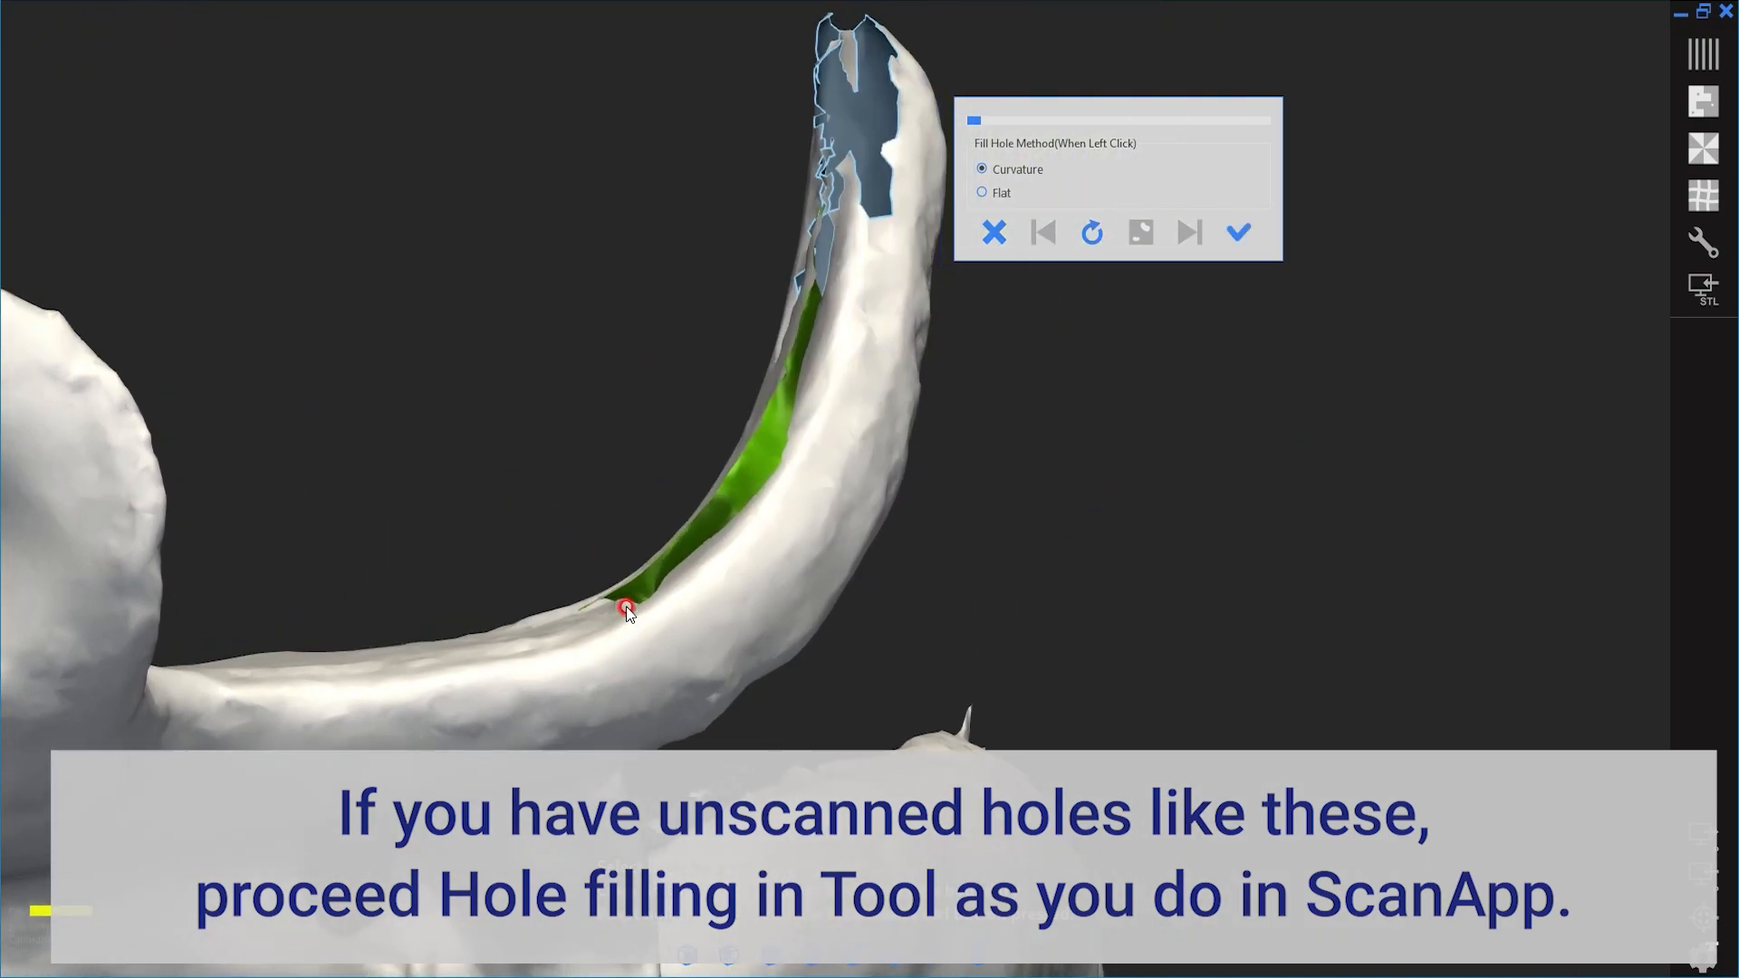
click(850, 214)
right_drag(833, 286, 1091, 593)
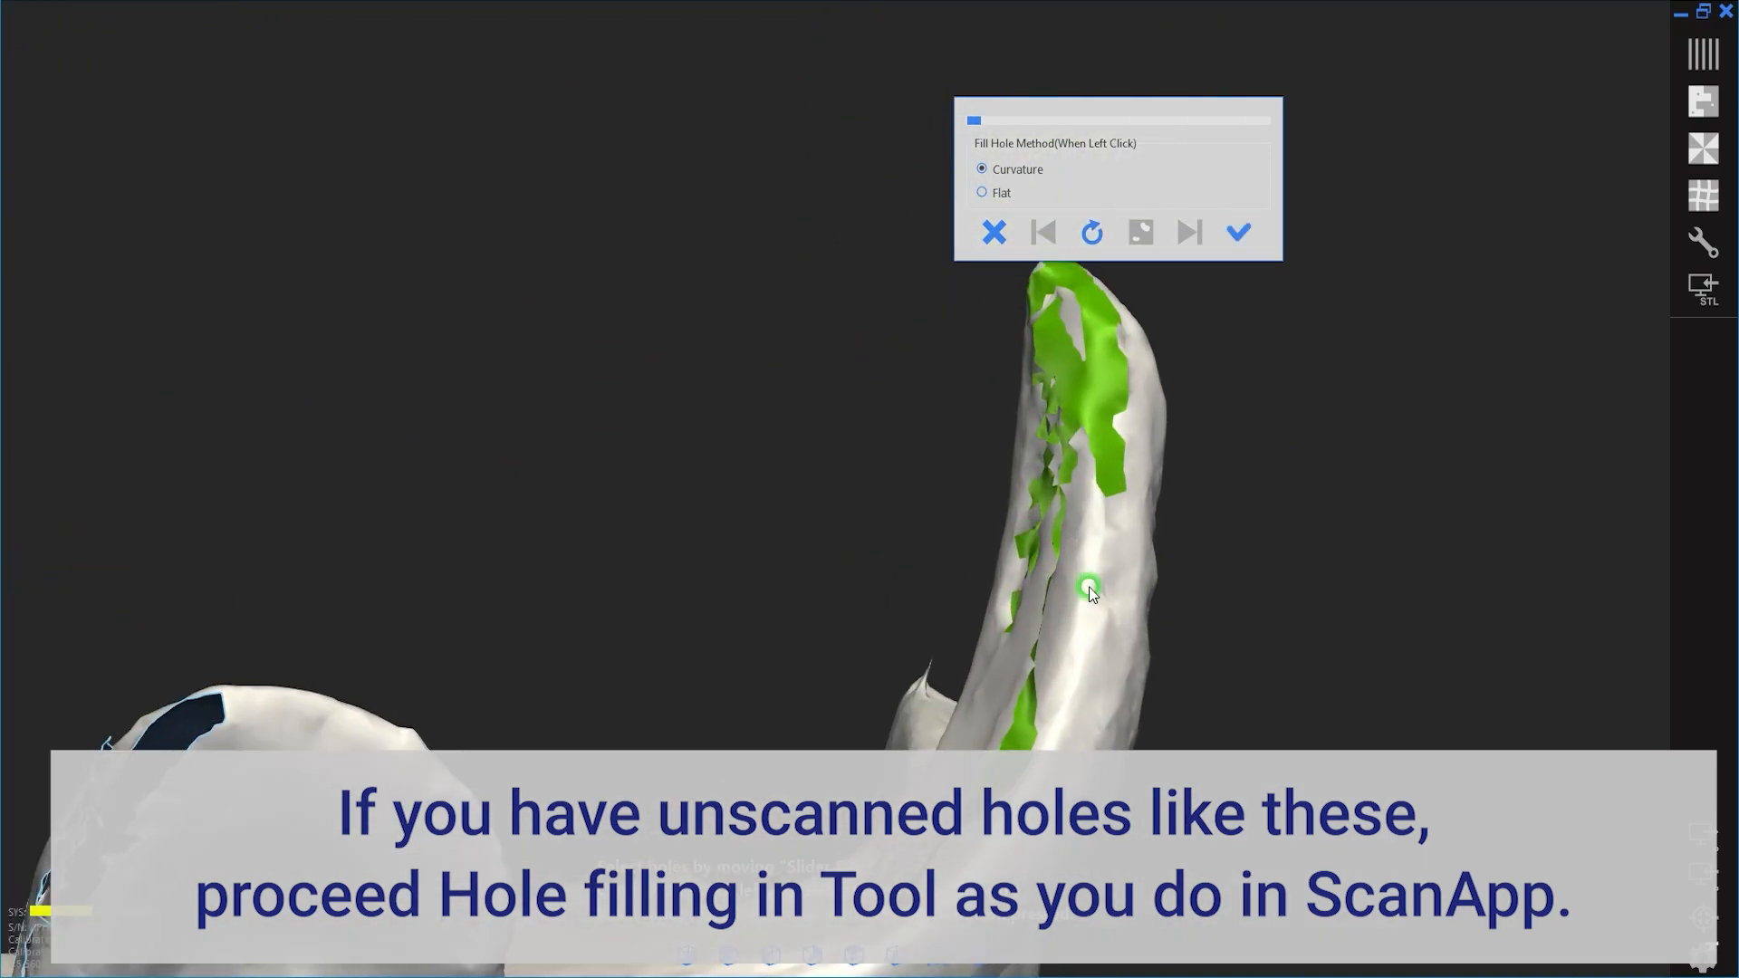
Step: Fill the holes on the same clasp's rest and longer arm with the Curvature method, and apply the hole filling
click(429, 676)
right_drag(429, 676, 917, 675)
click(1043, 487)
right_drag(1043, 487, 1072, 634)
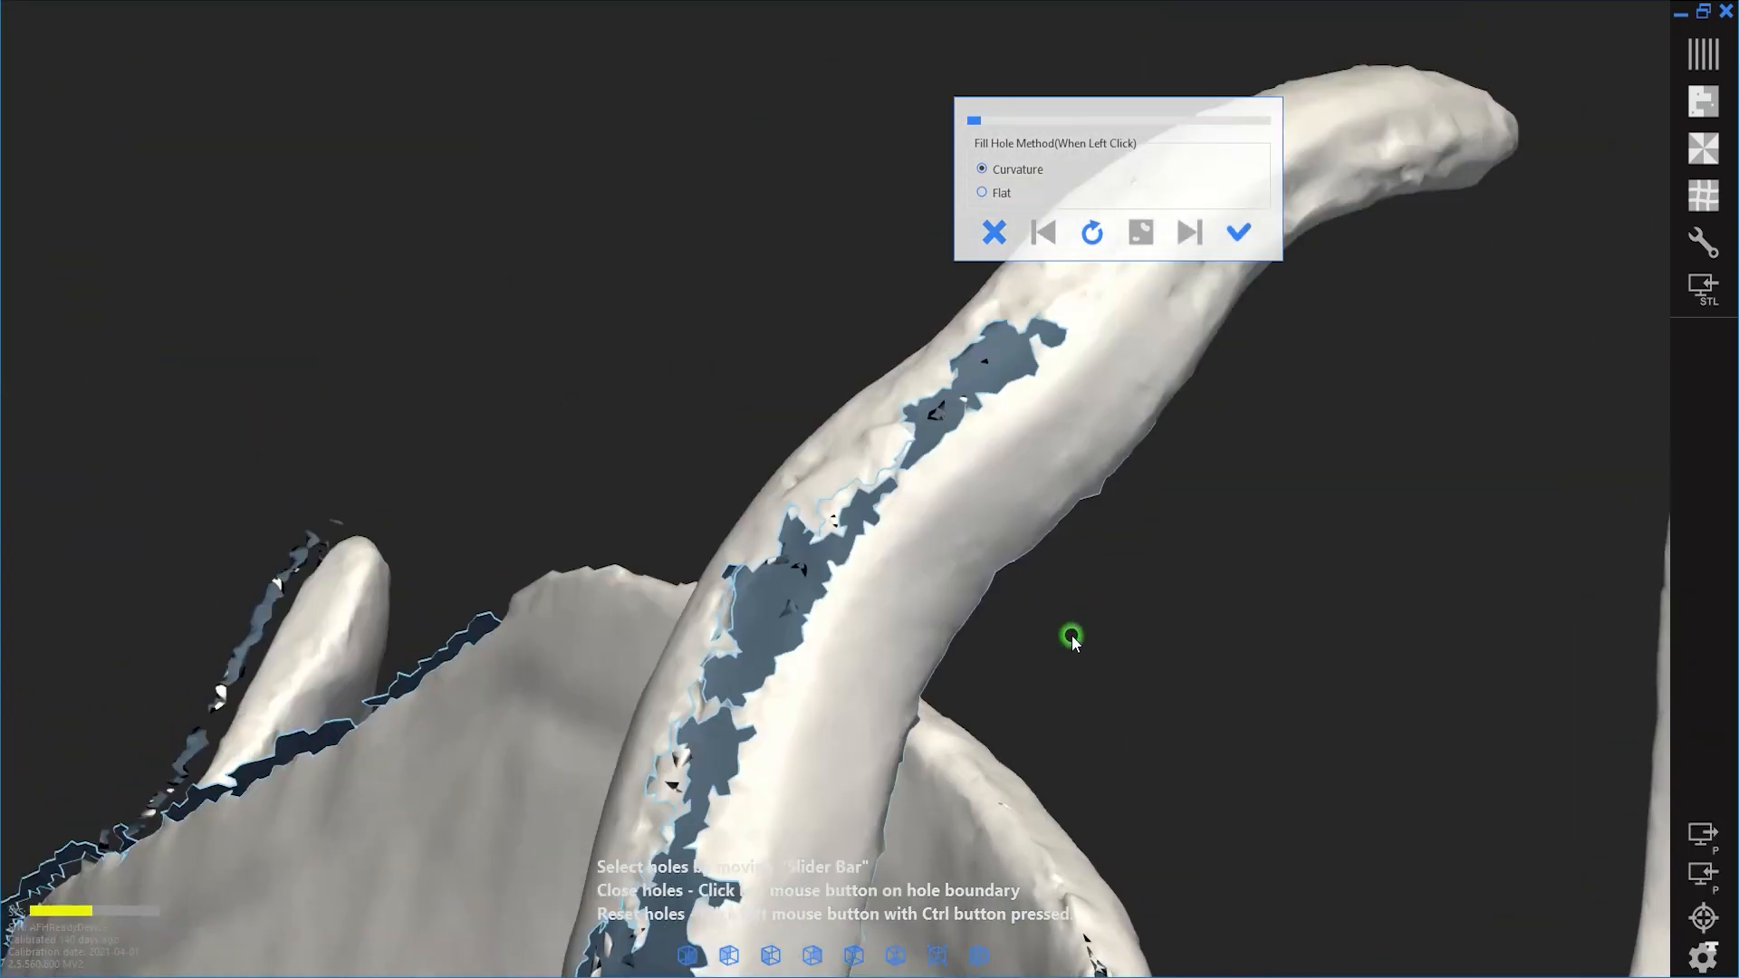
click(812, 665)
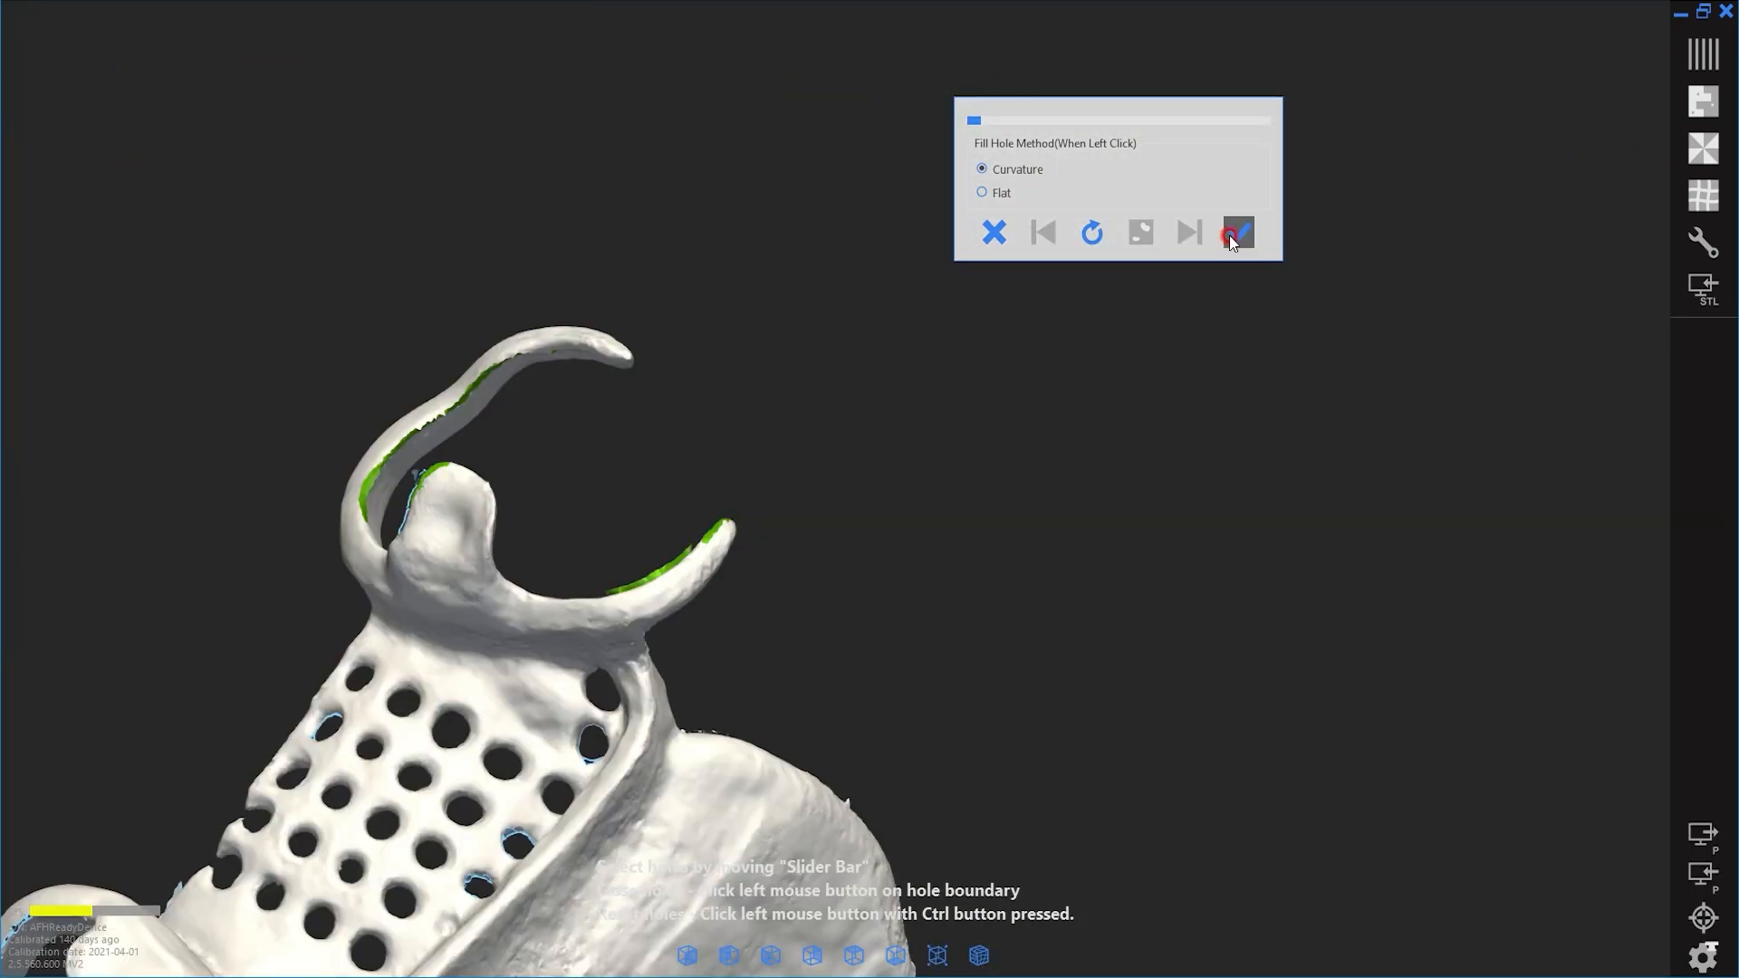
click(1238, 233)
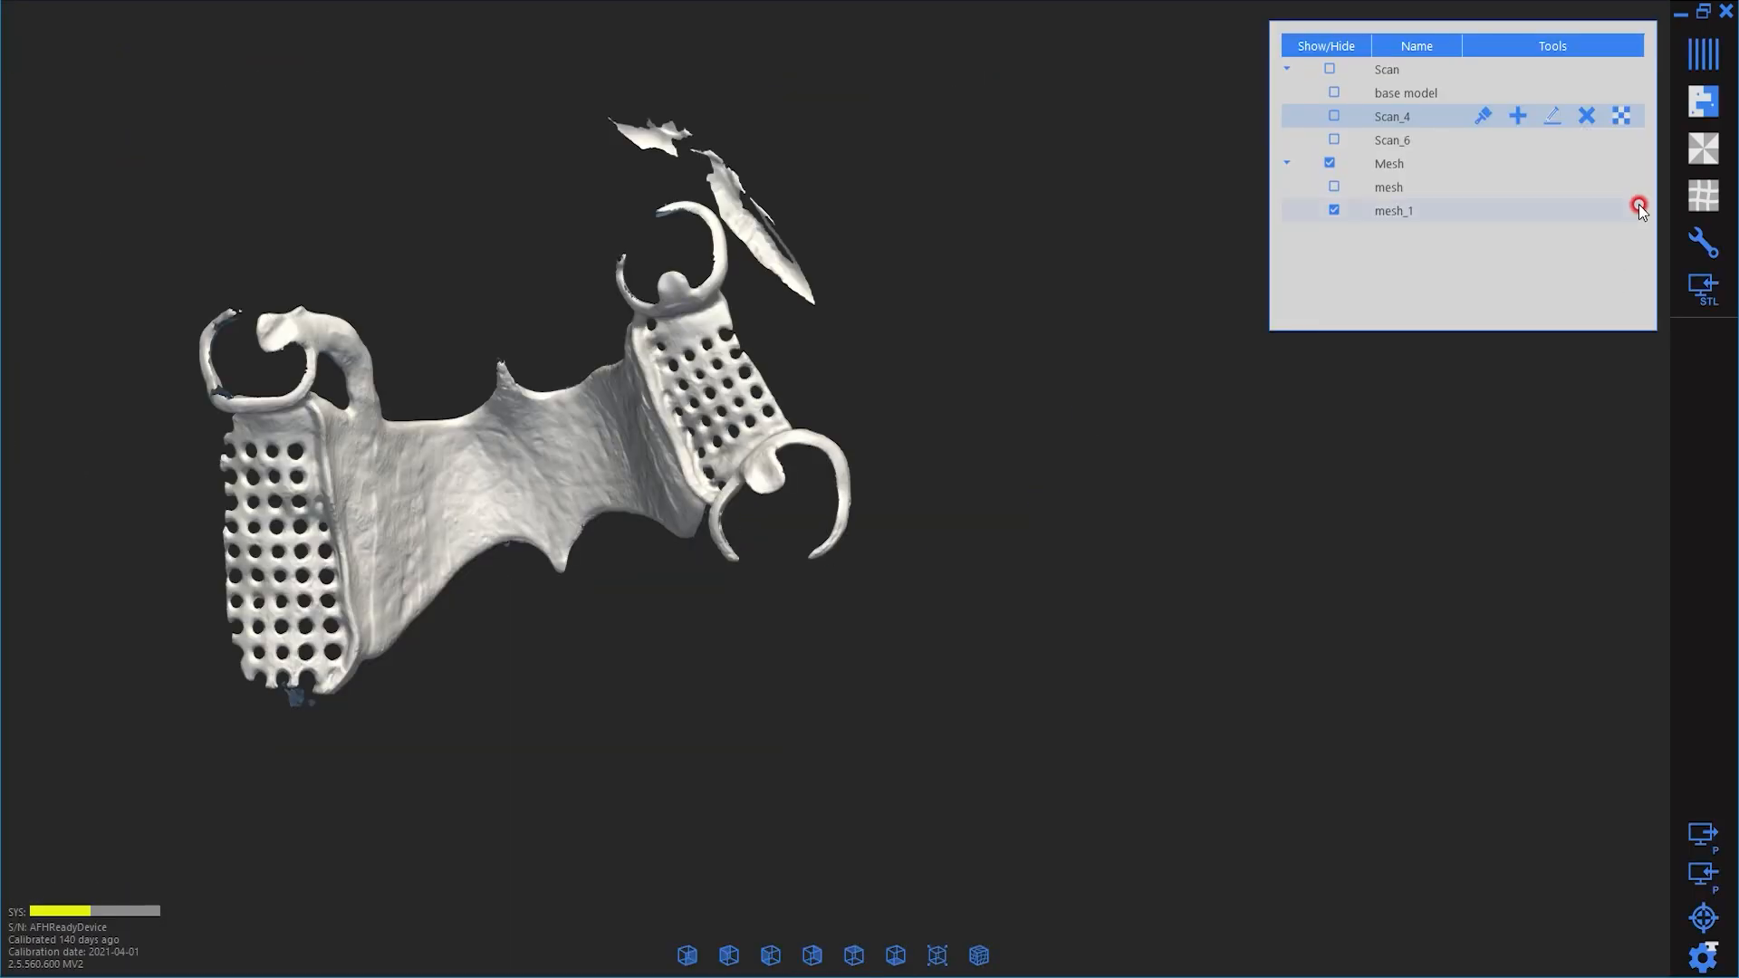
Step: Trim the detached stray fragments beside the partial frame off mesh_1 with a polygon selection, and apply the trim
click(1703, 242)
click(1387, 248)
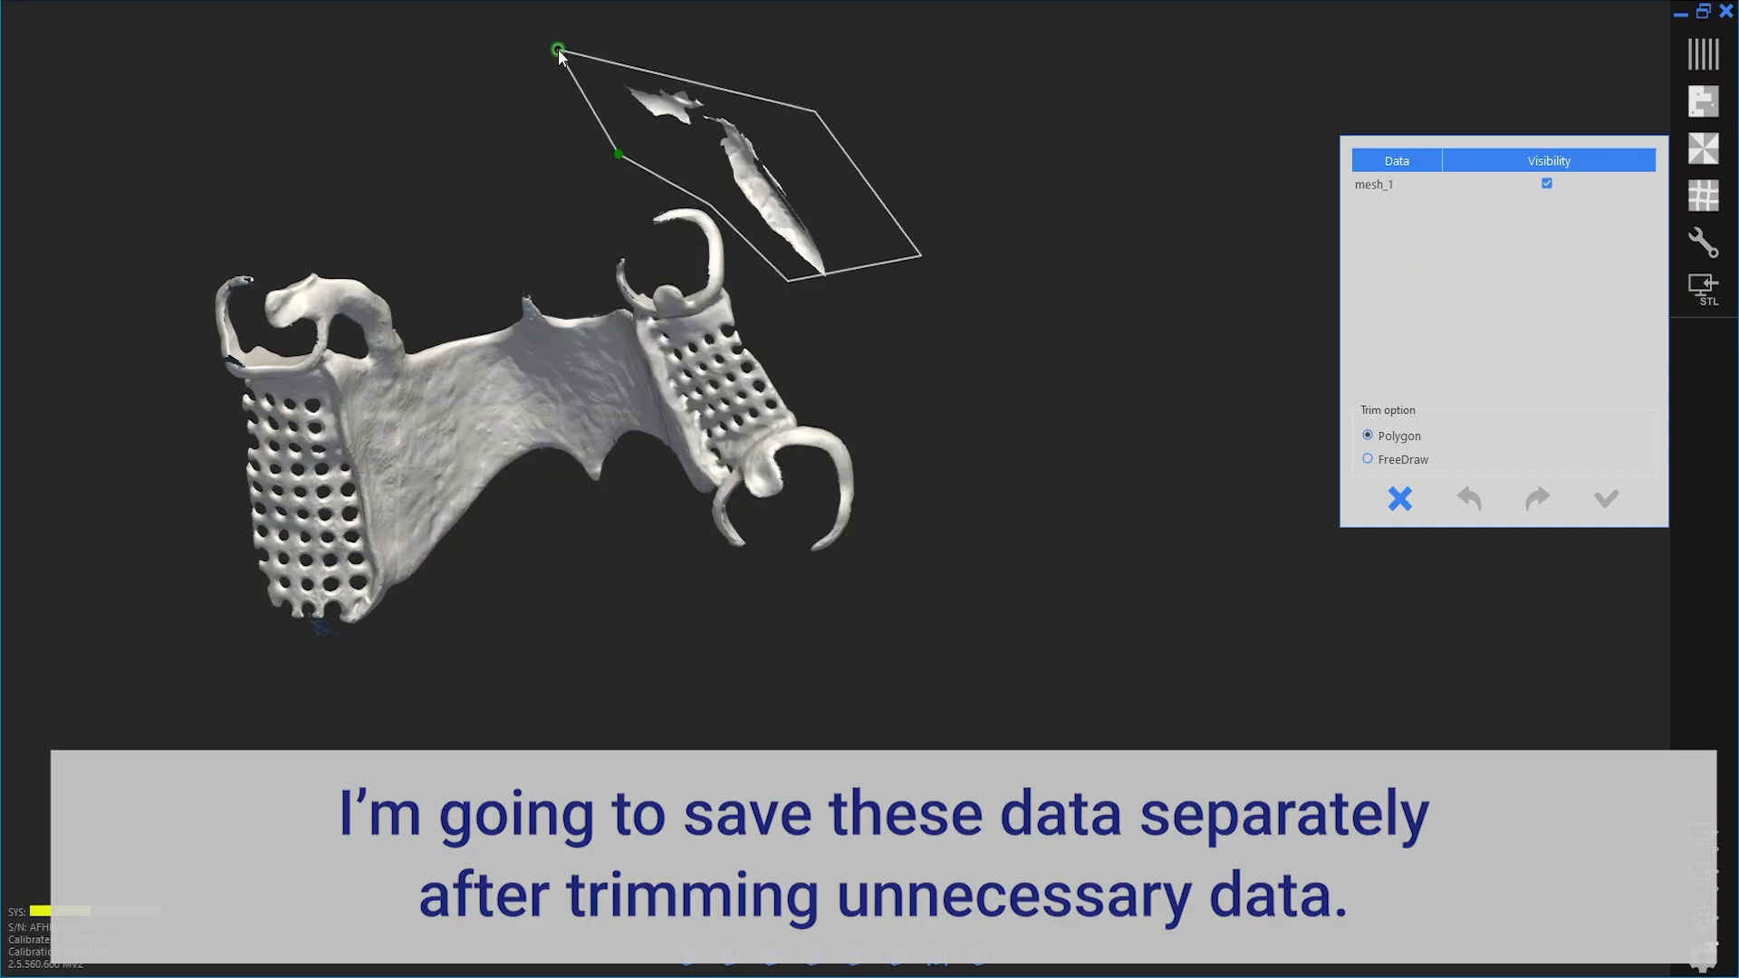
click(559, 51)
click(582, 66)
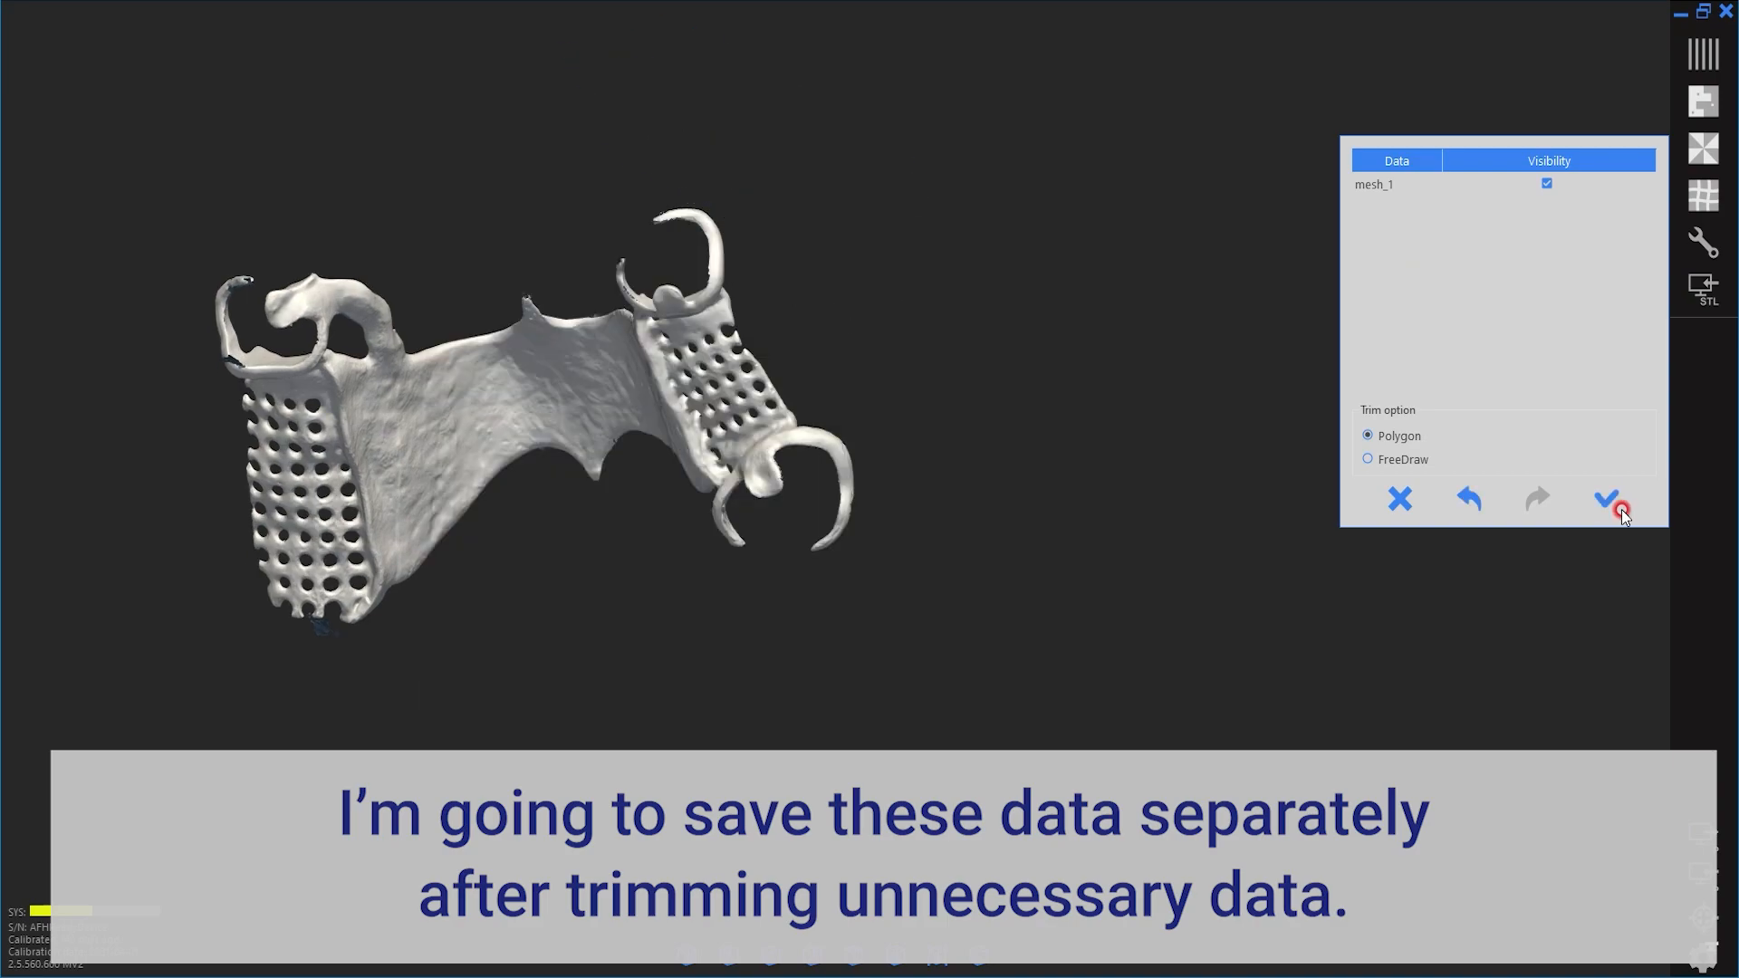
click(1607, 499)
Step: Show only the base model mesh and export it as an STL file named "base model test" on the desktop
click(1337, 211)
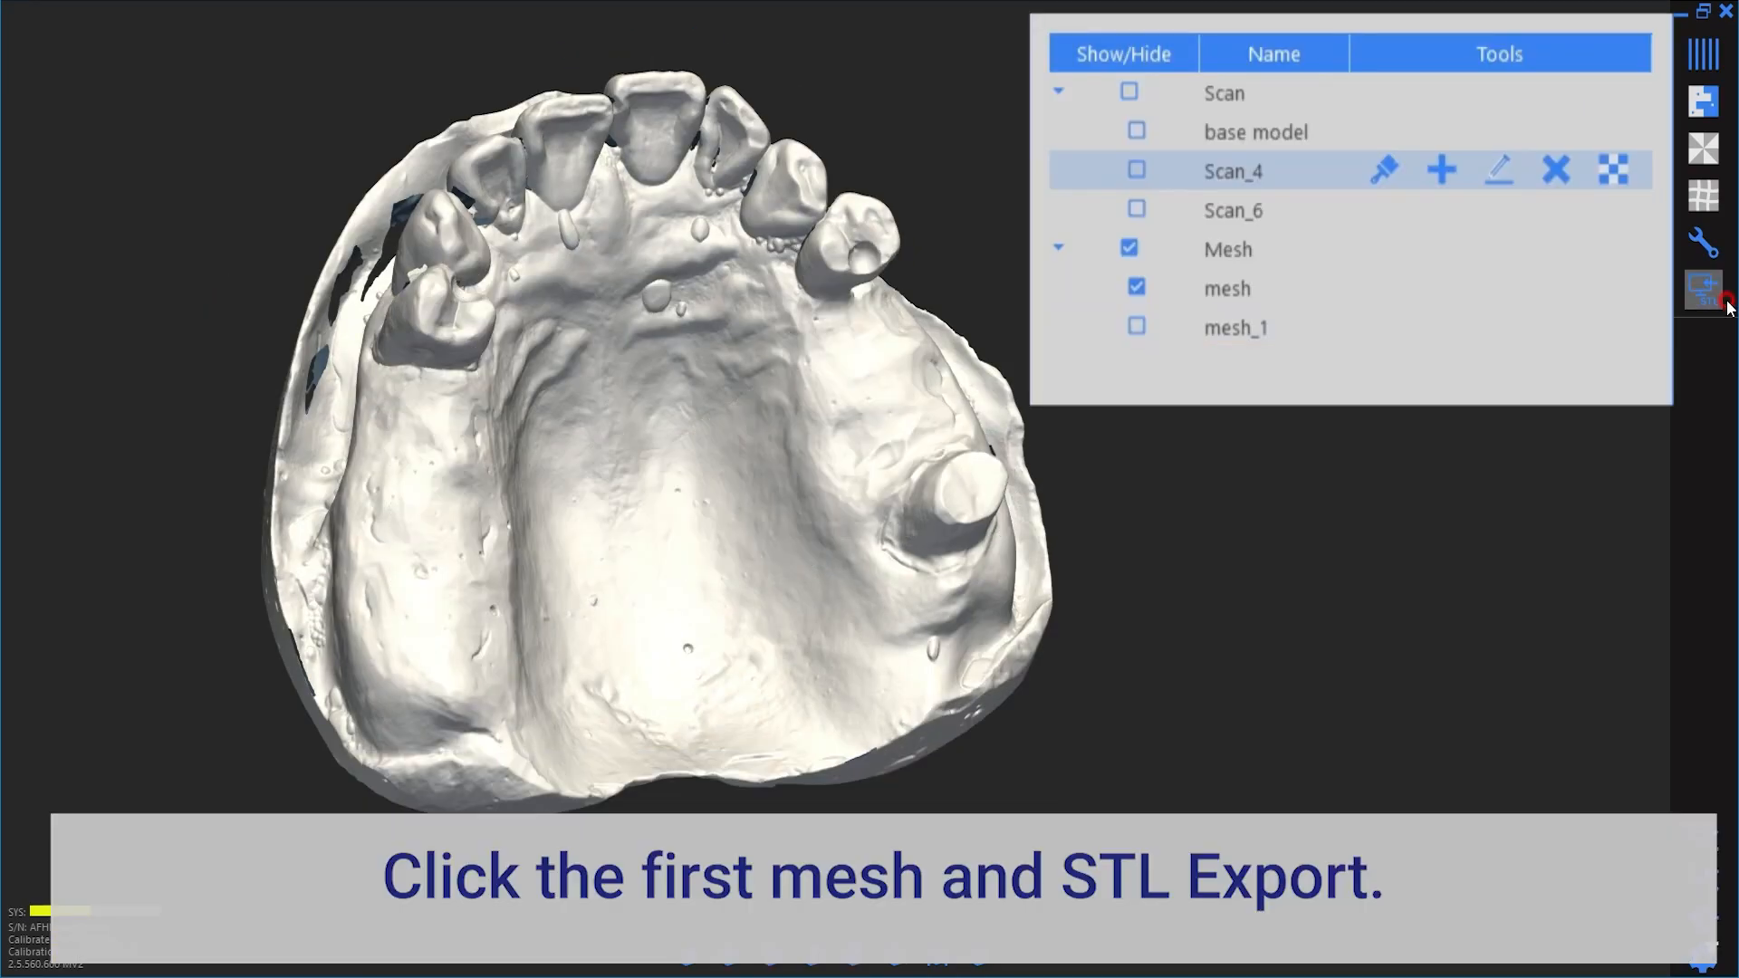
click(1307, 288)
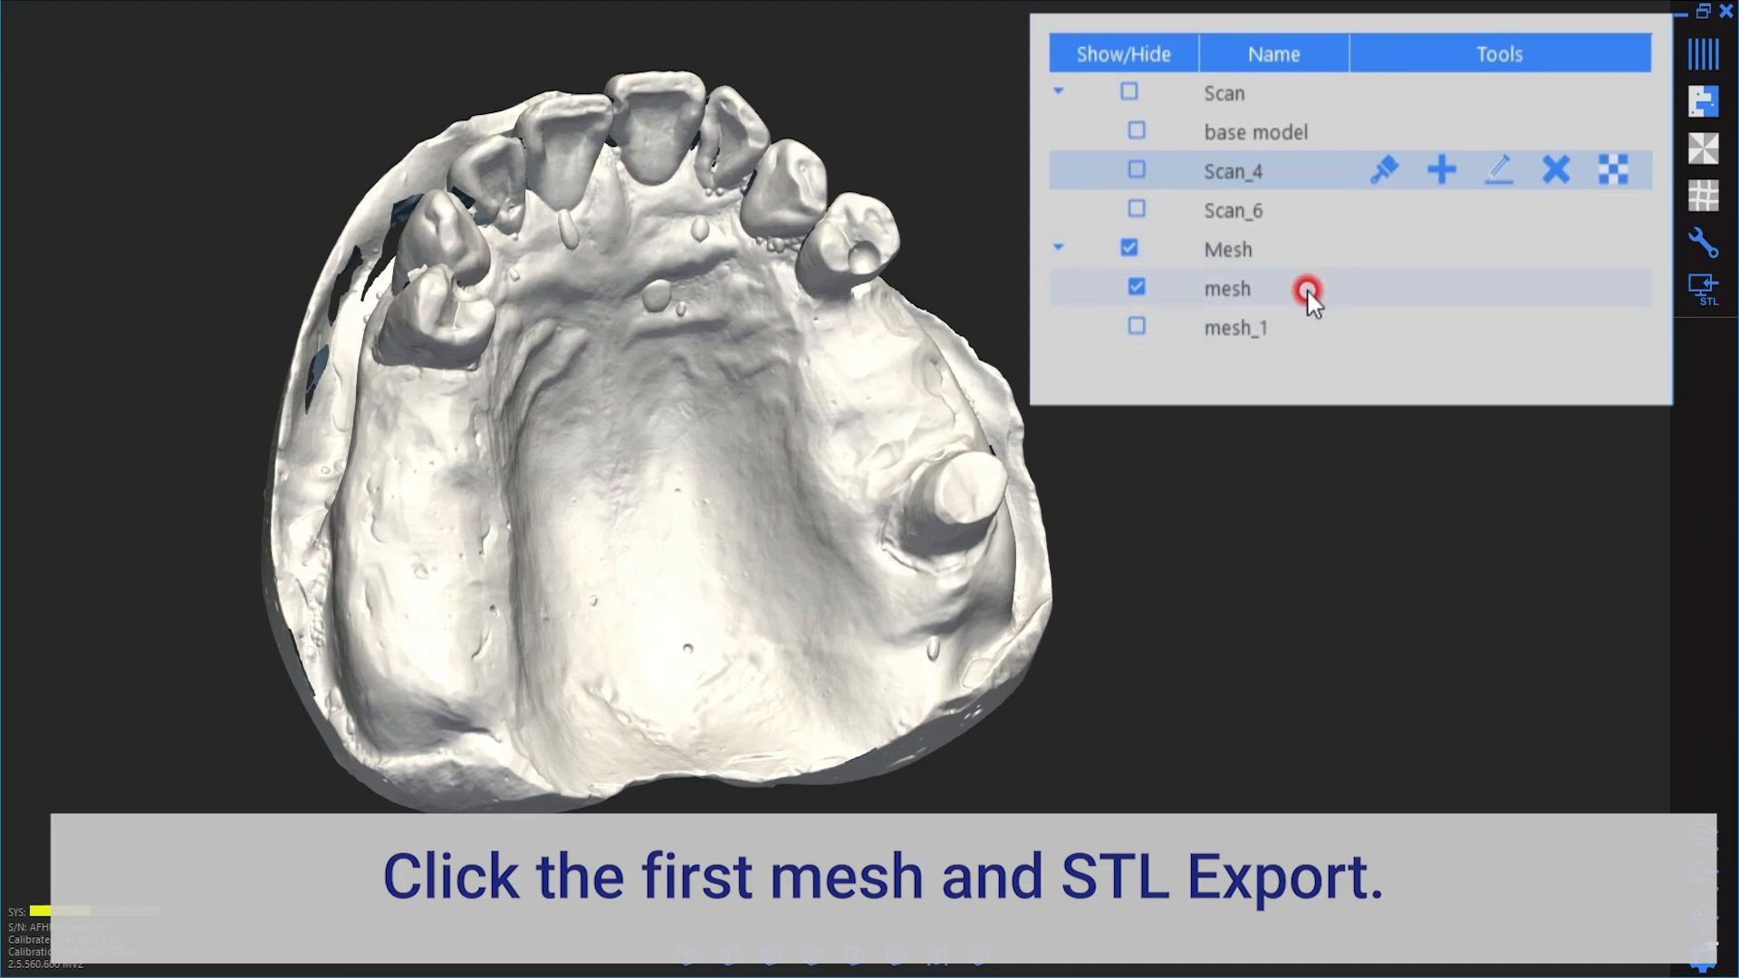
click(1238, 289)
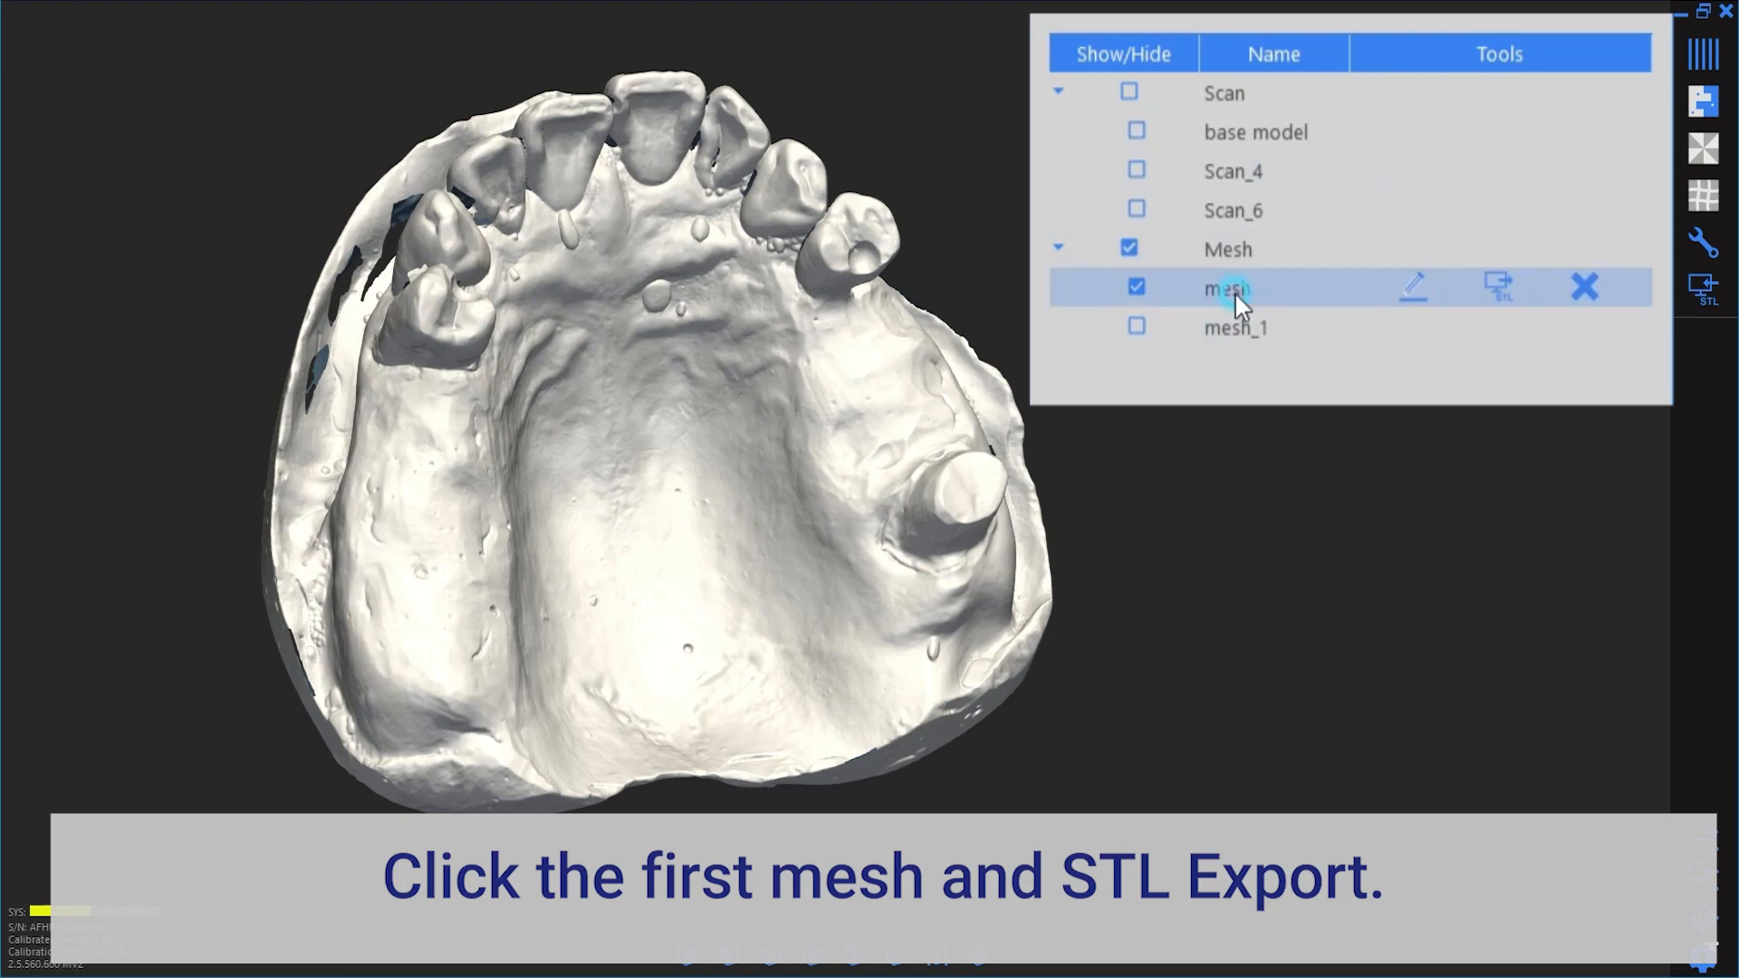
click(1500, 287)
click(231, 409)
text(base model test,)
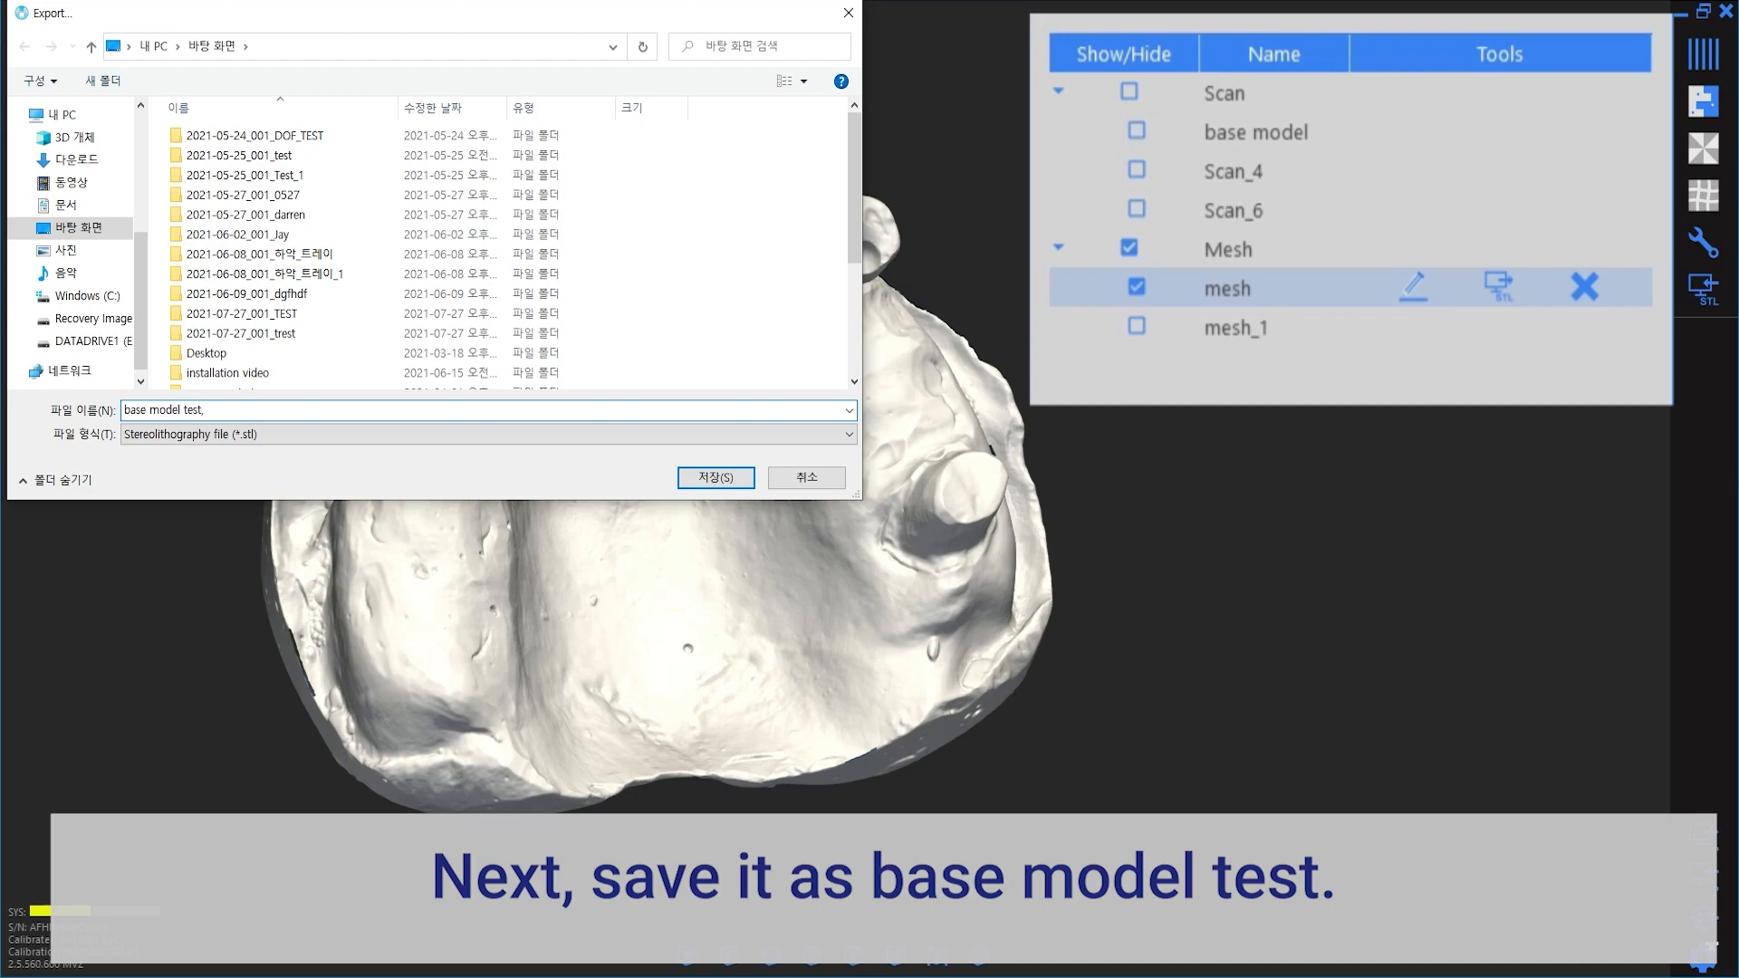
key(Return)
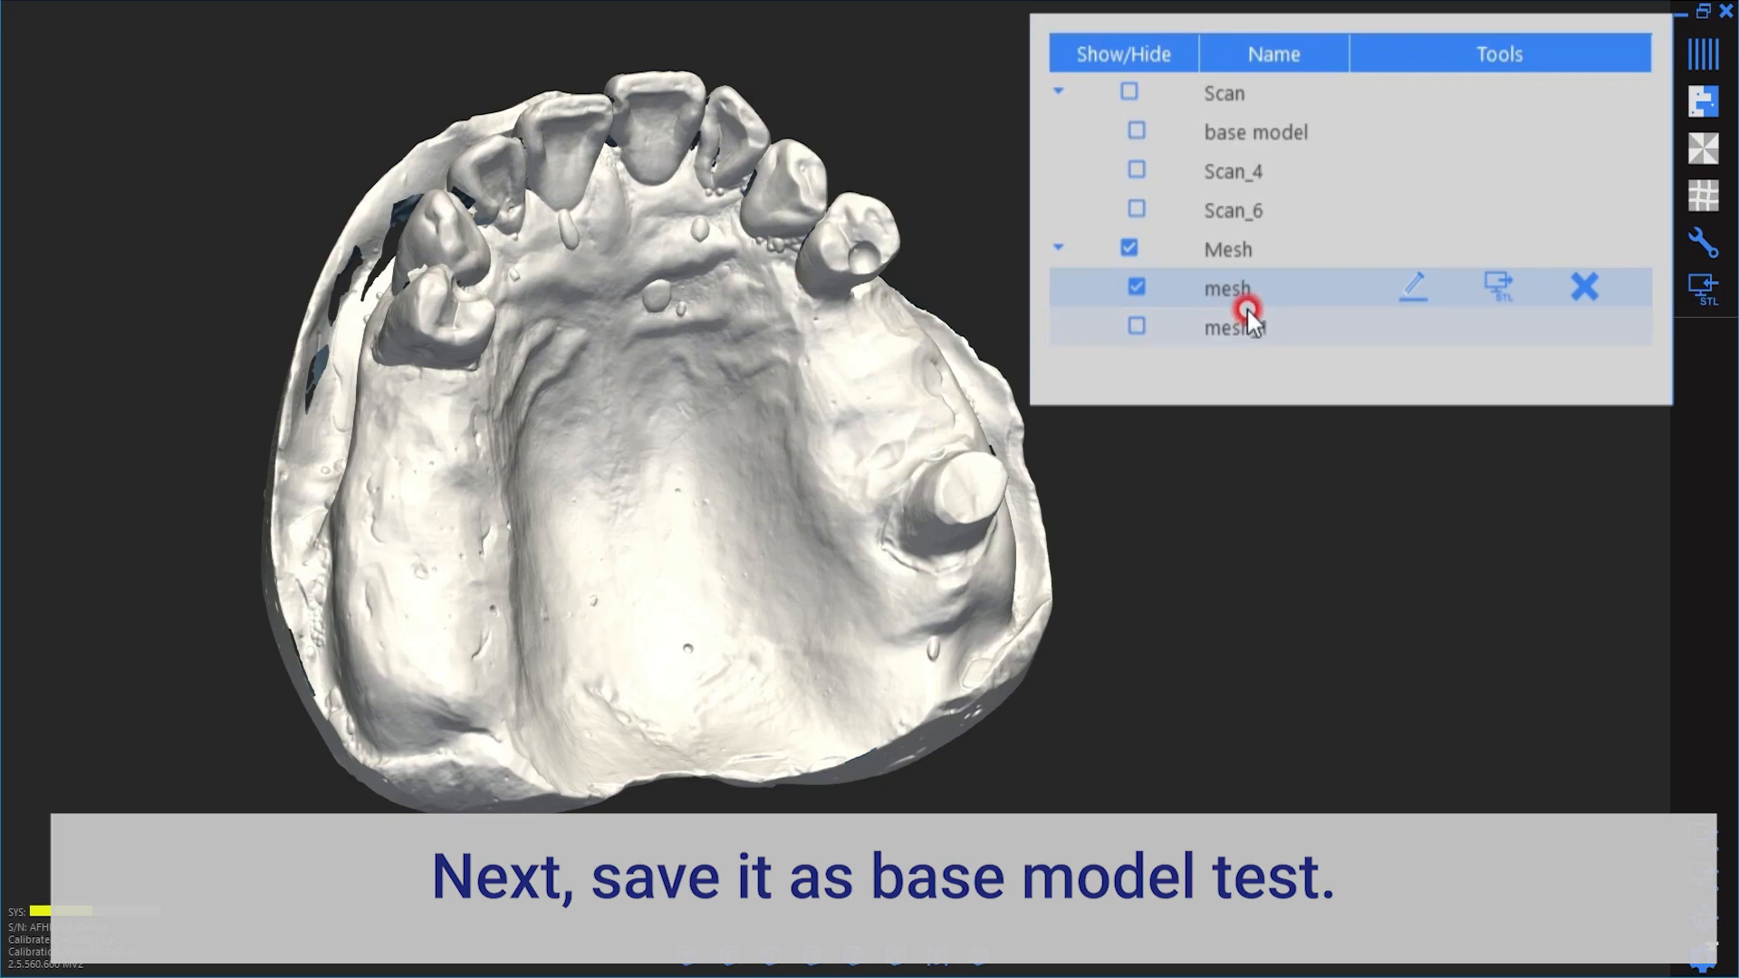
Step: Hide the base model mesh, show mesh_1 and export it as an STL file named "frame test" on the desktop
click(1269, 329)
click(1137, 288)
click(1137, 325)
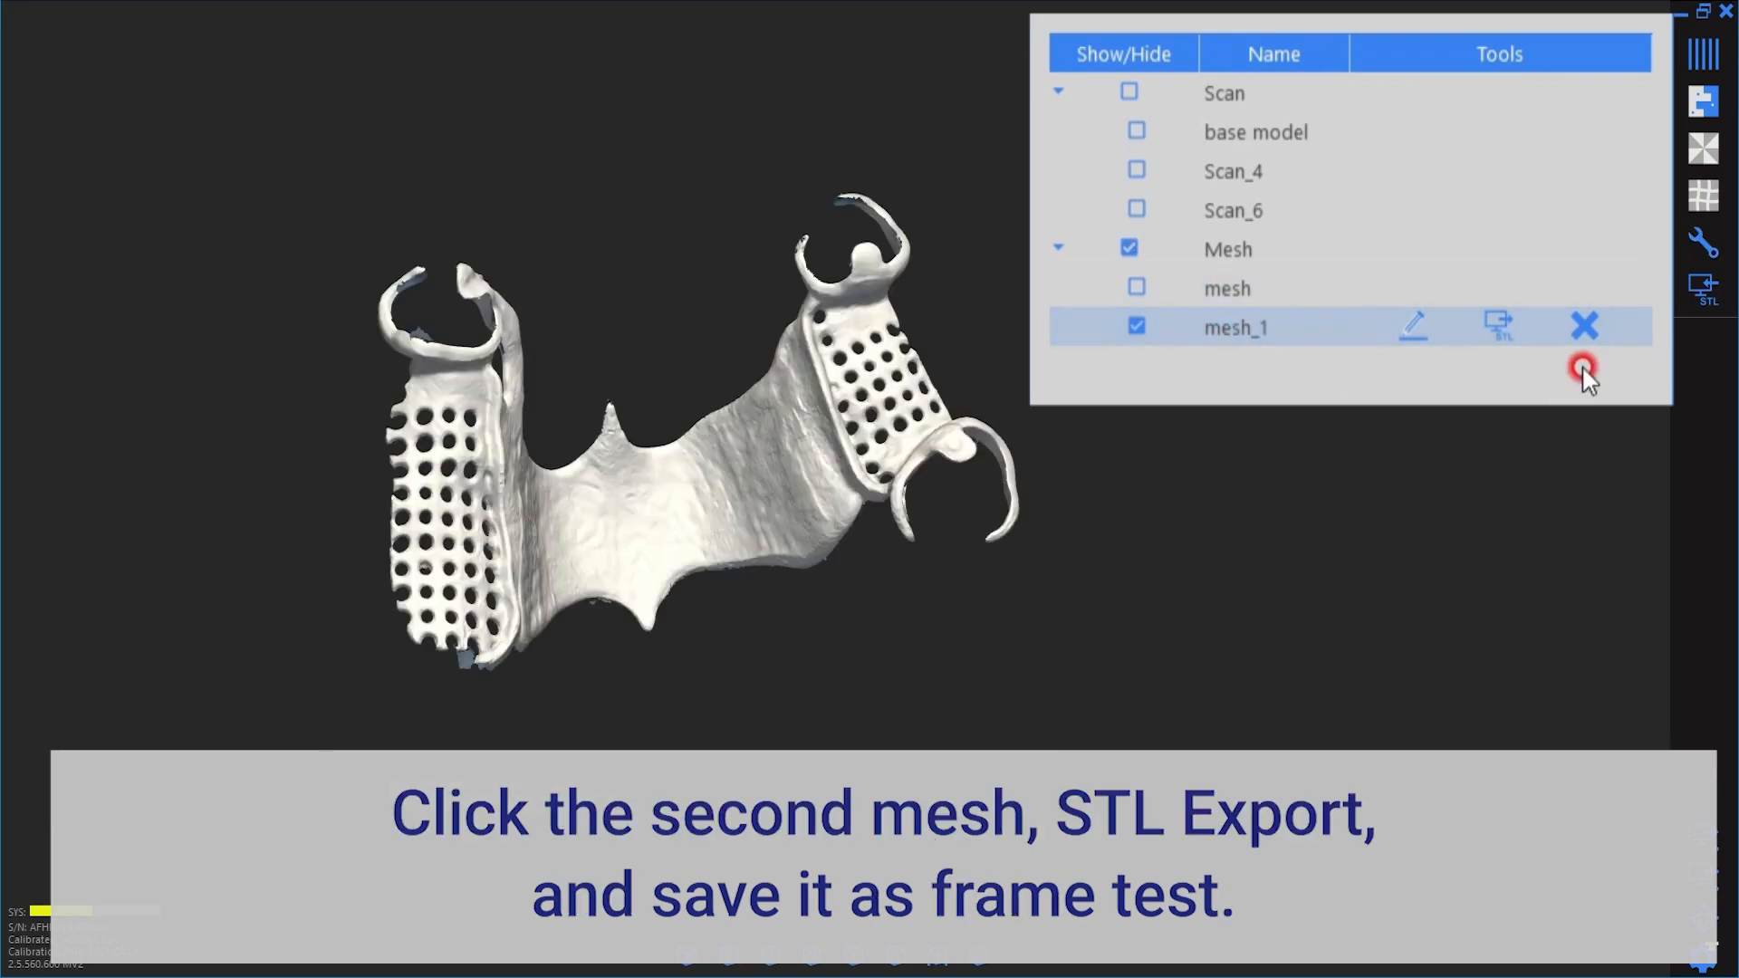
click(1497, 324)
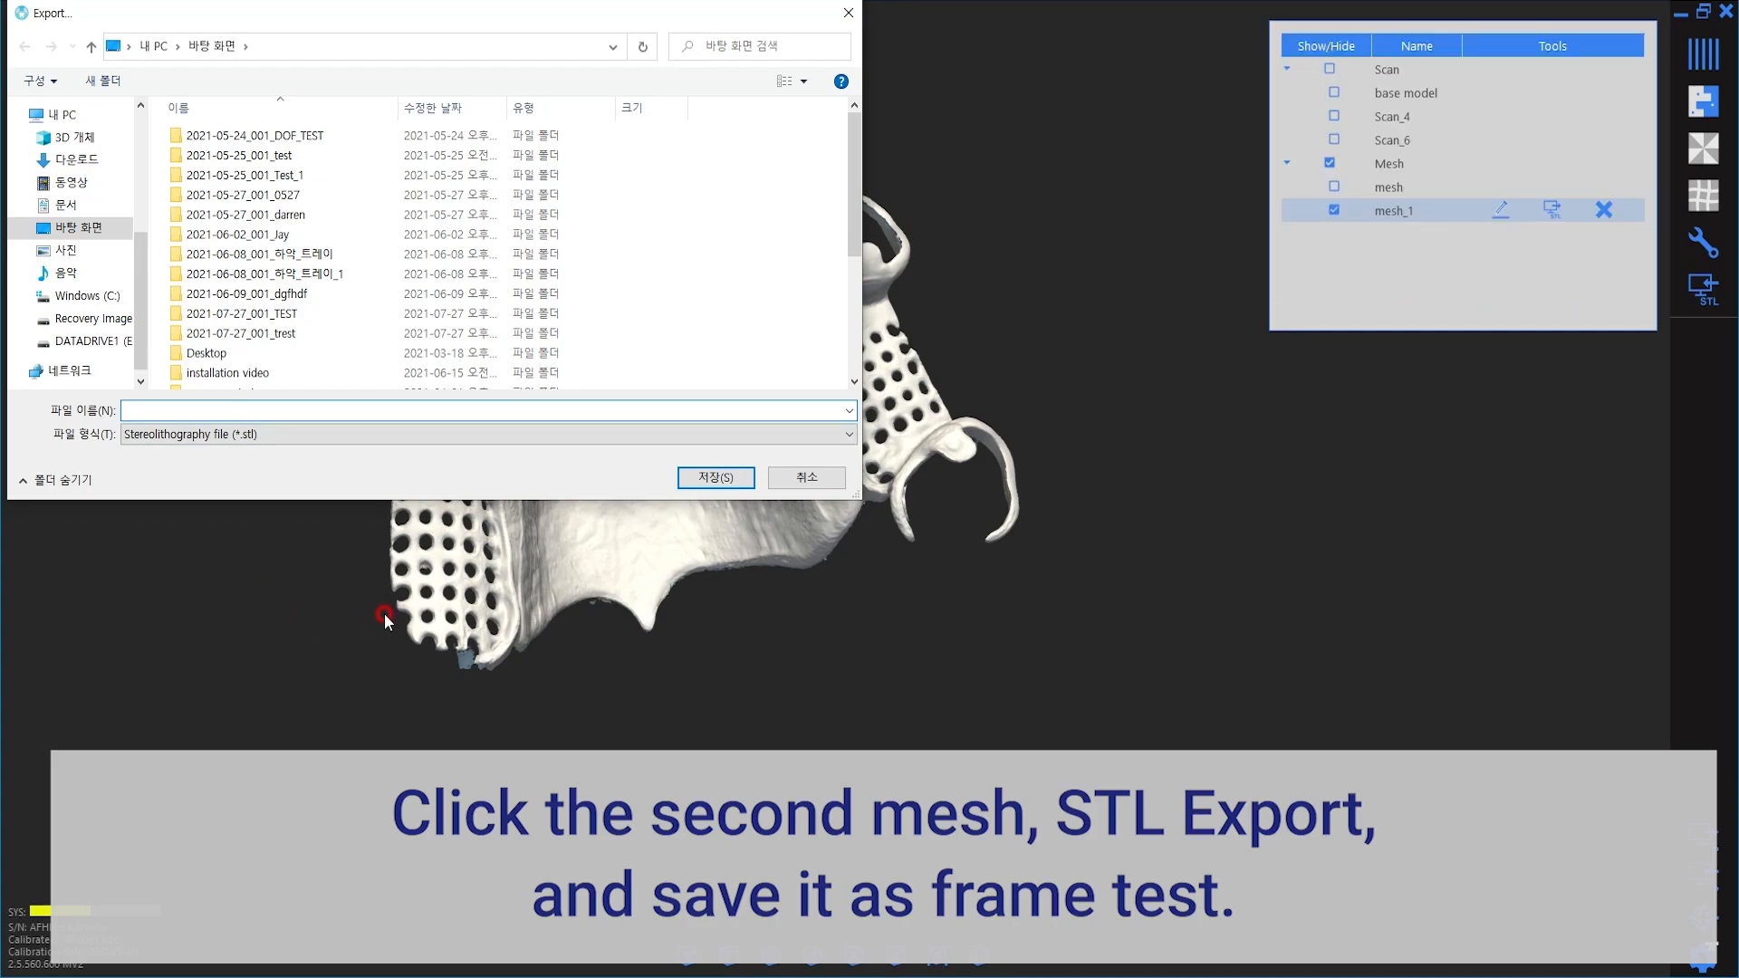
text(frame test)
click(716, 478)
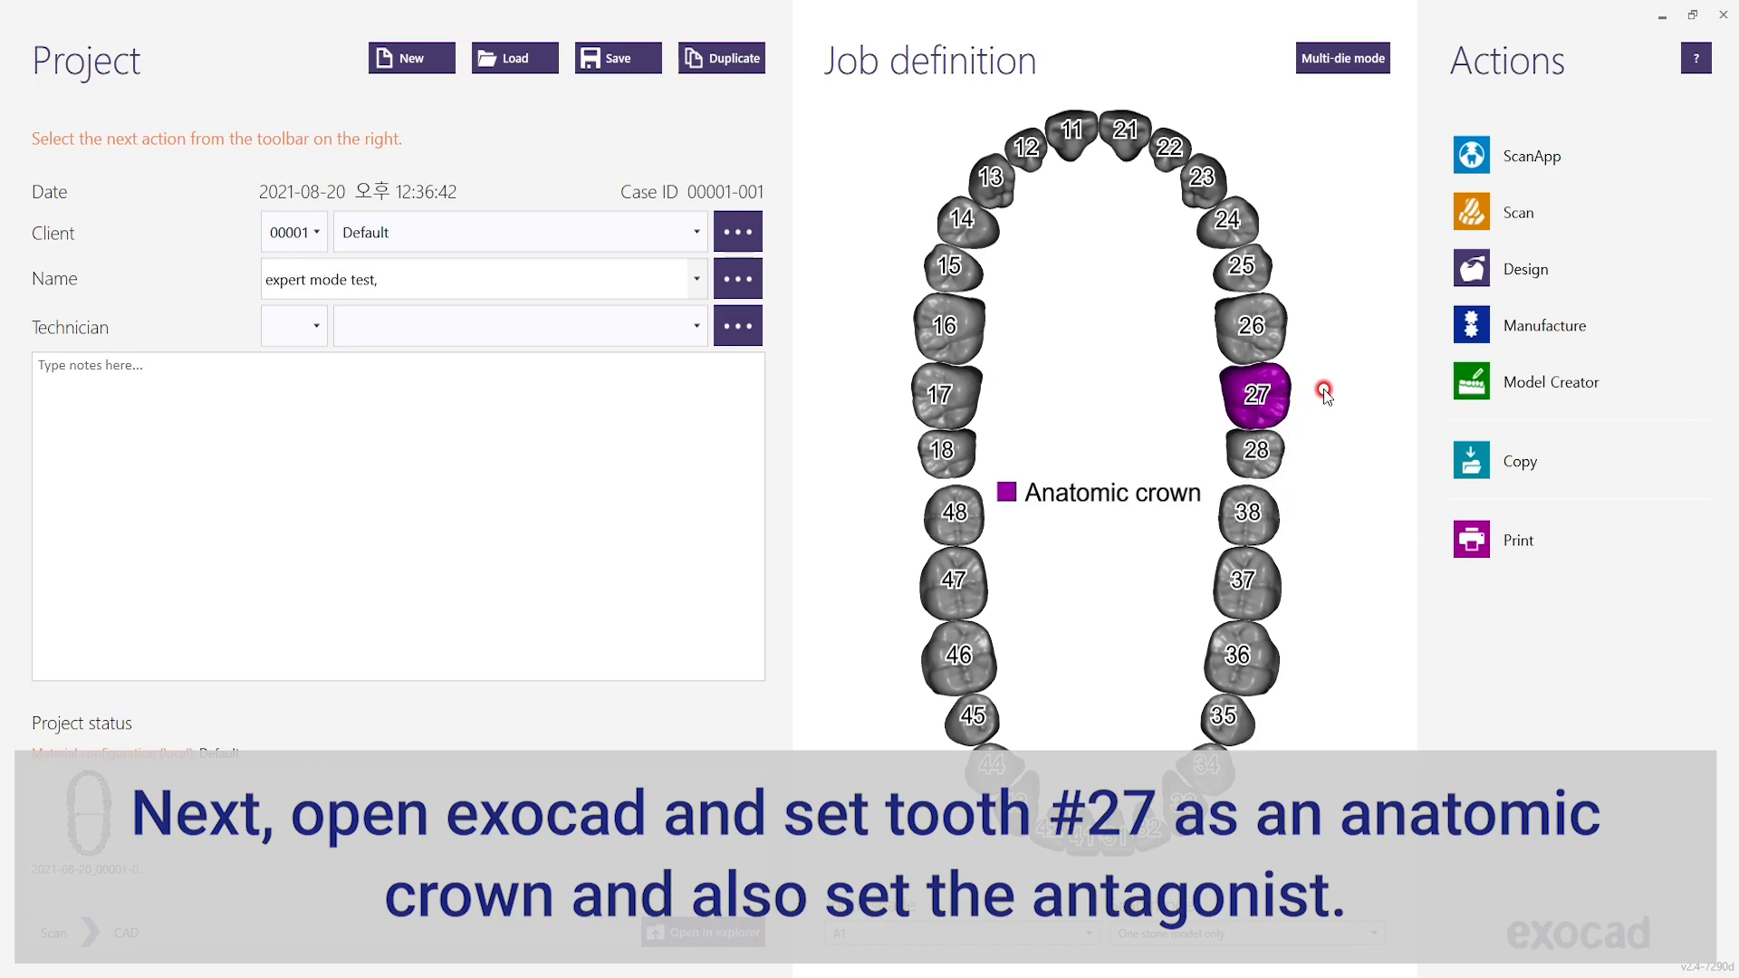
Step: In the exocad project, set tooth 36 as antagonist, save the job and open it for design
click(1243, 652)
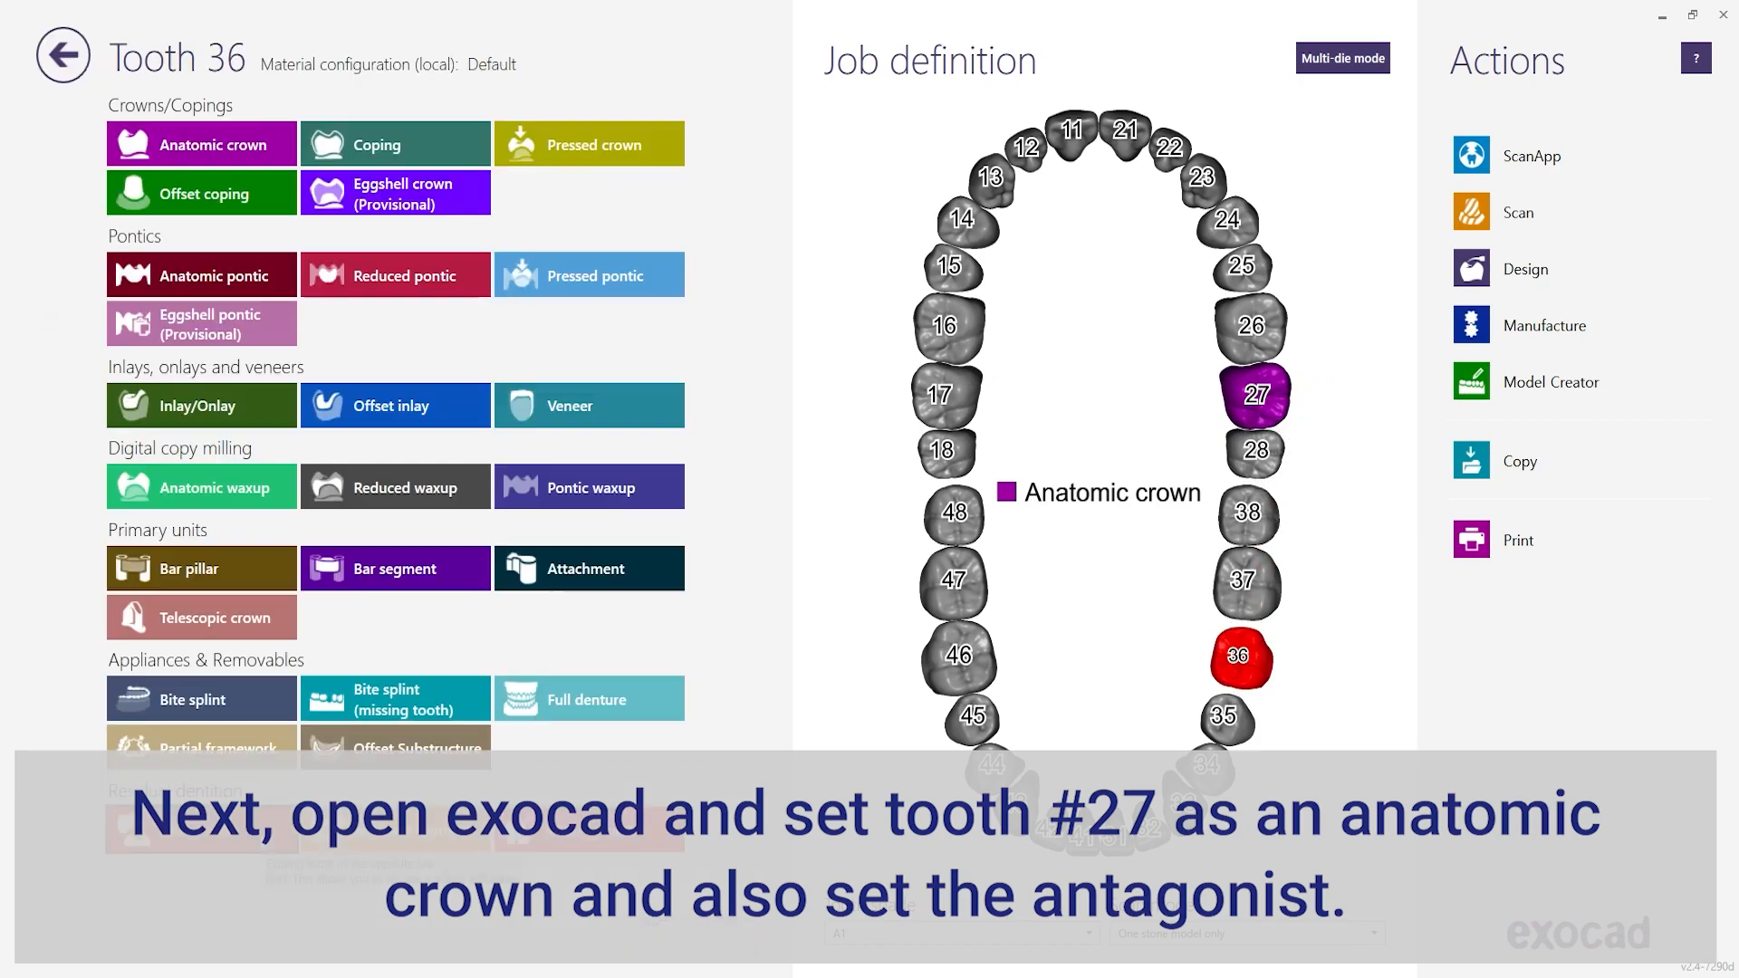
click(1596, 921)
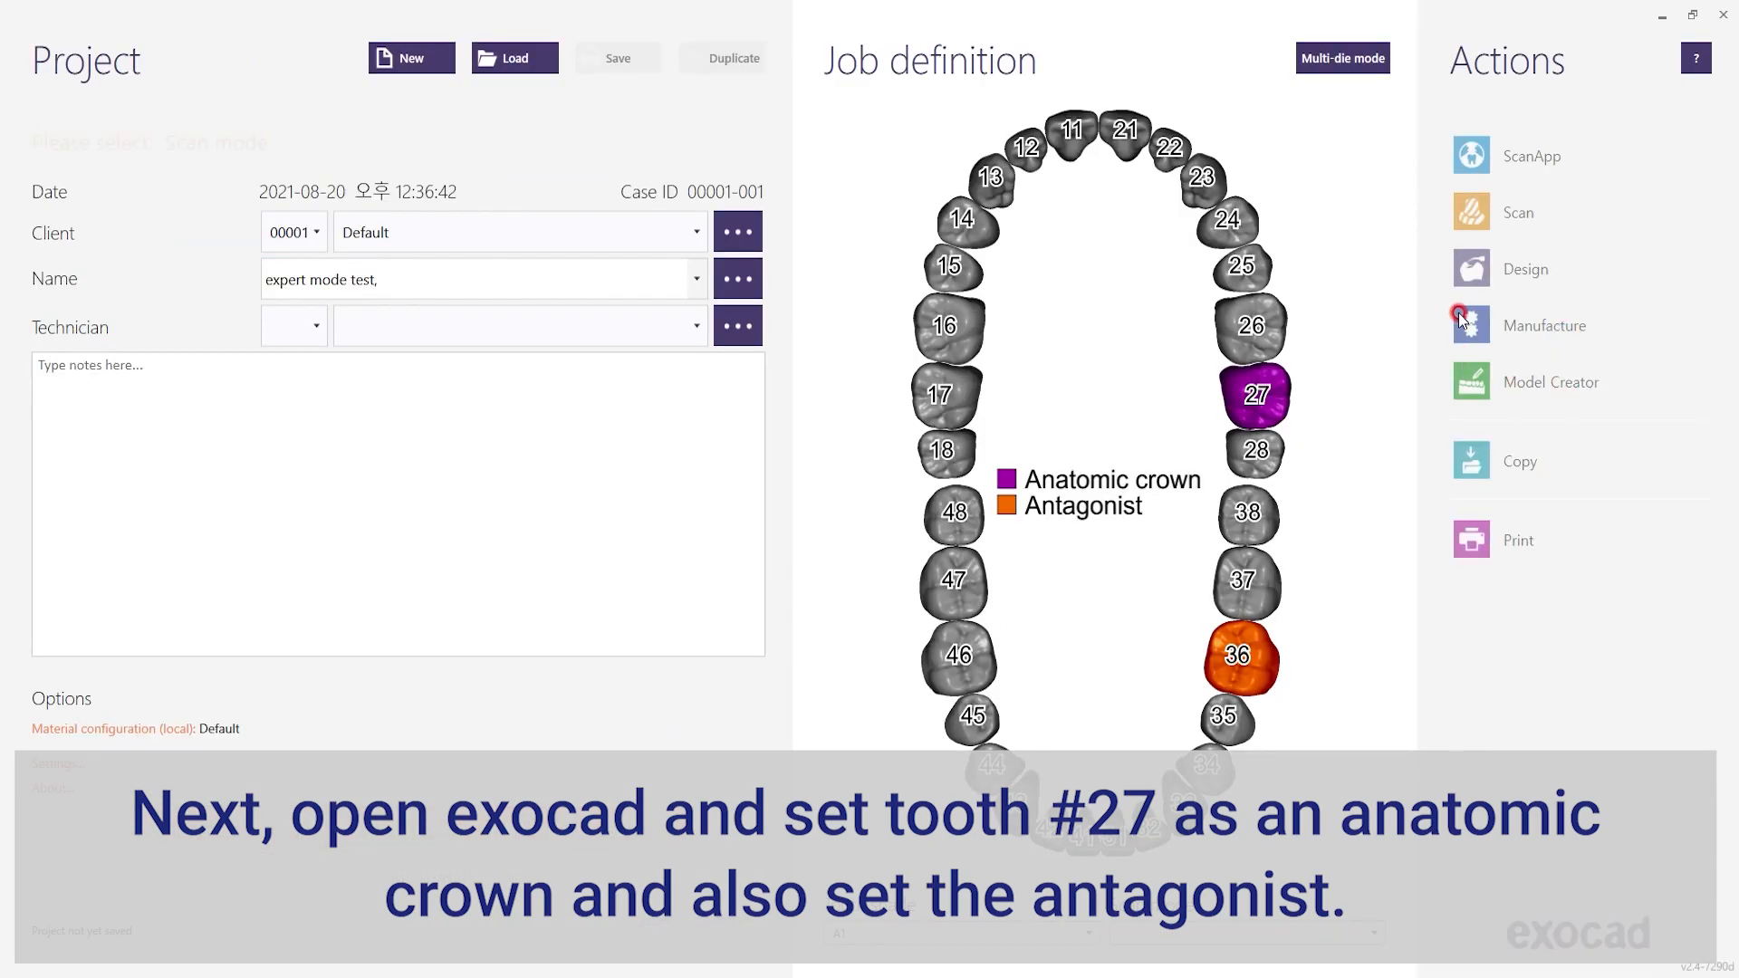
click(1203, 654)
click(603, 60)
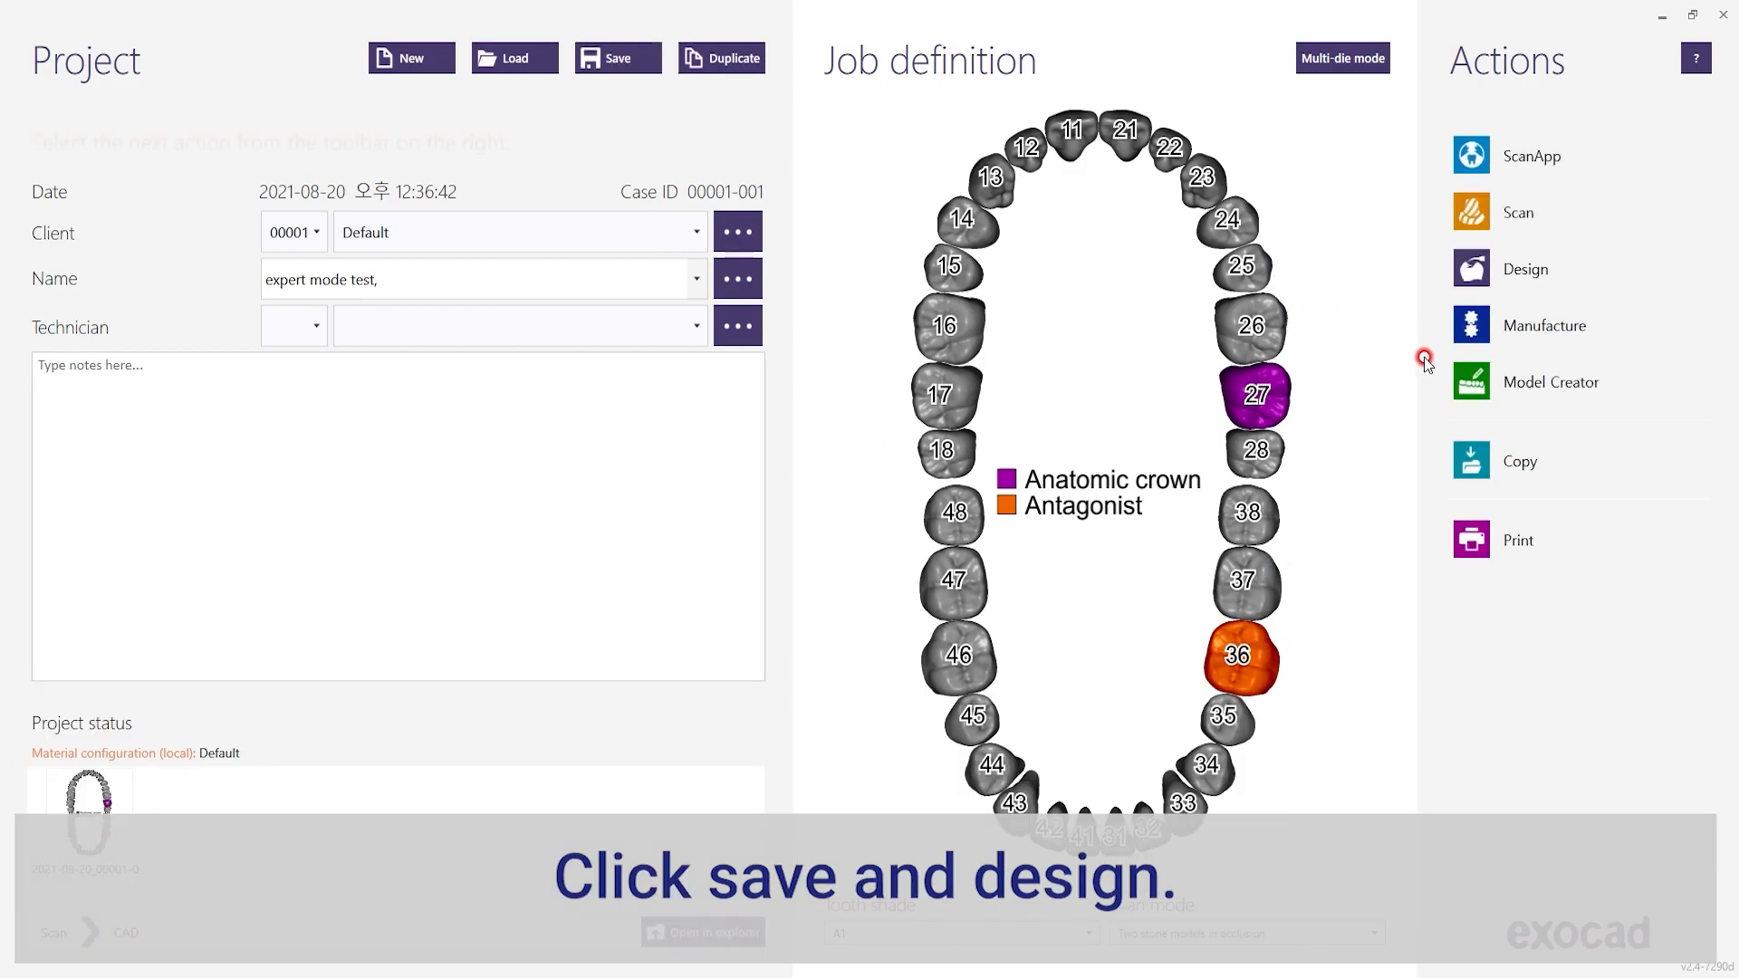
click(1504, 269)
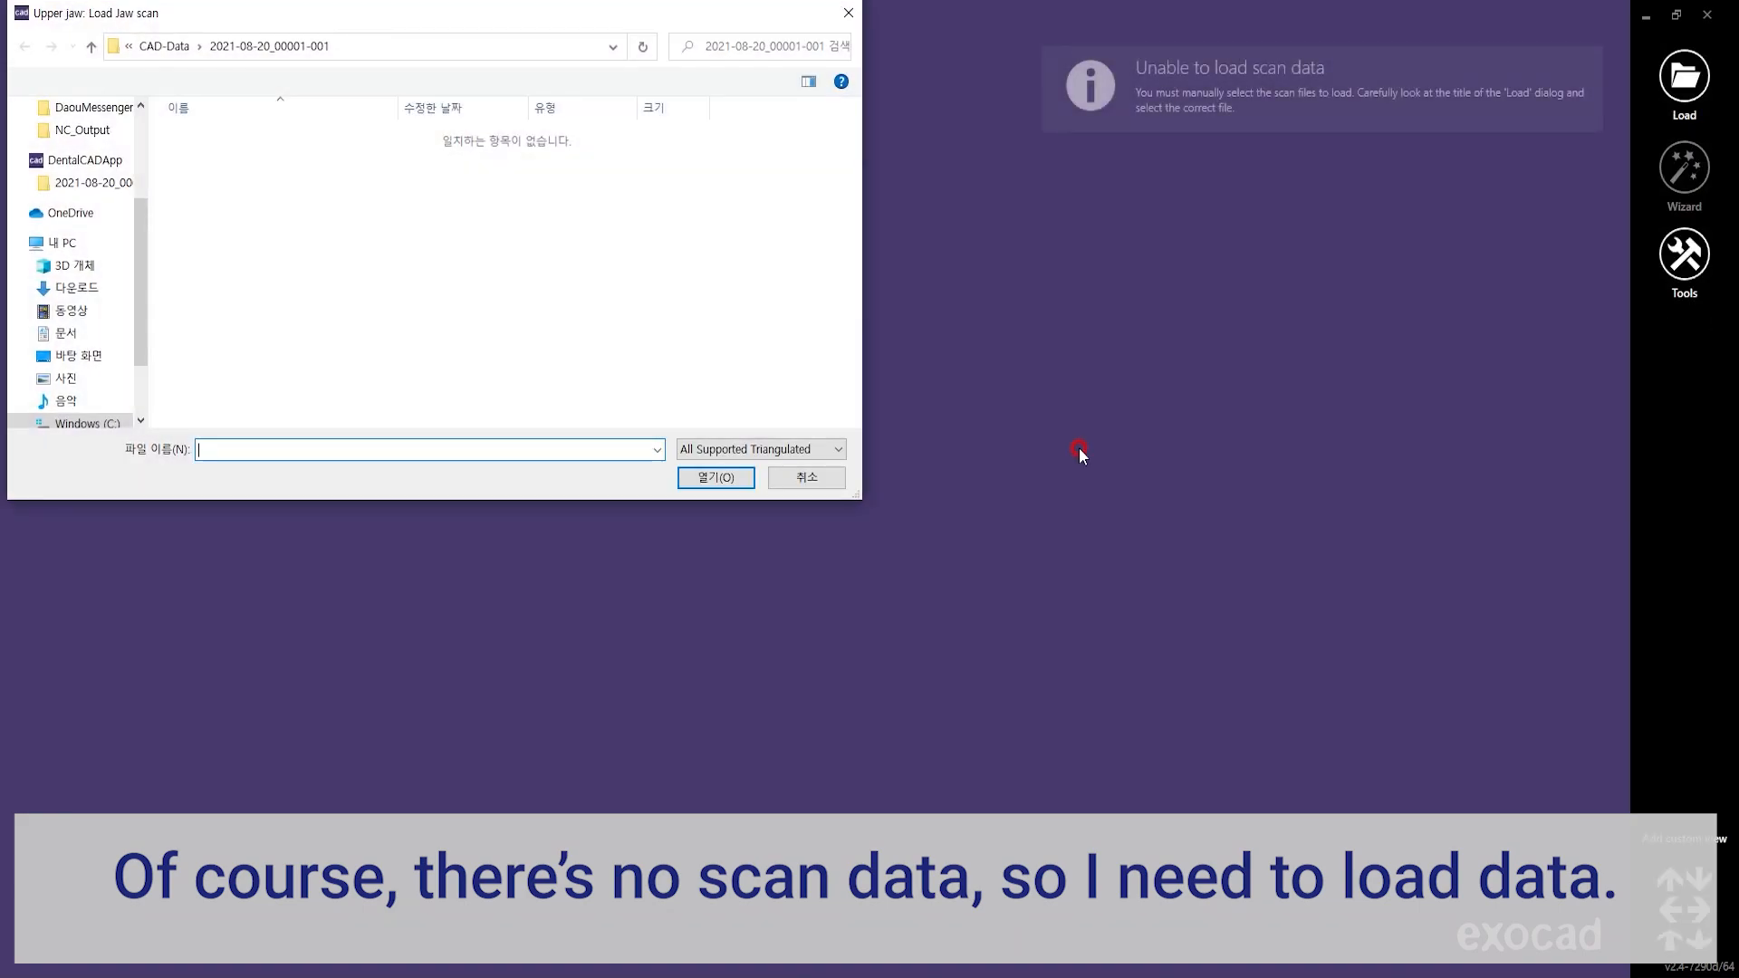
Step: Load the "base model test" STL file from the desktop as the upper jaw scan
click(79, 355)
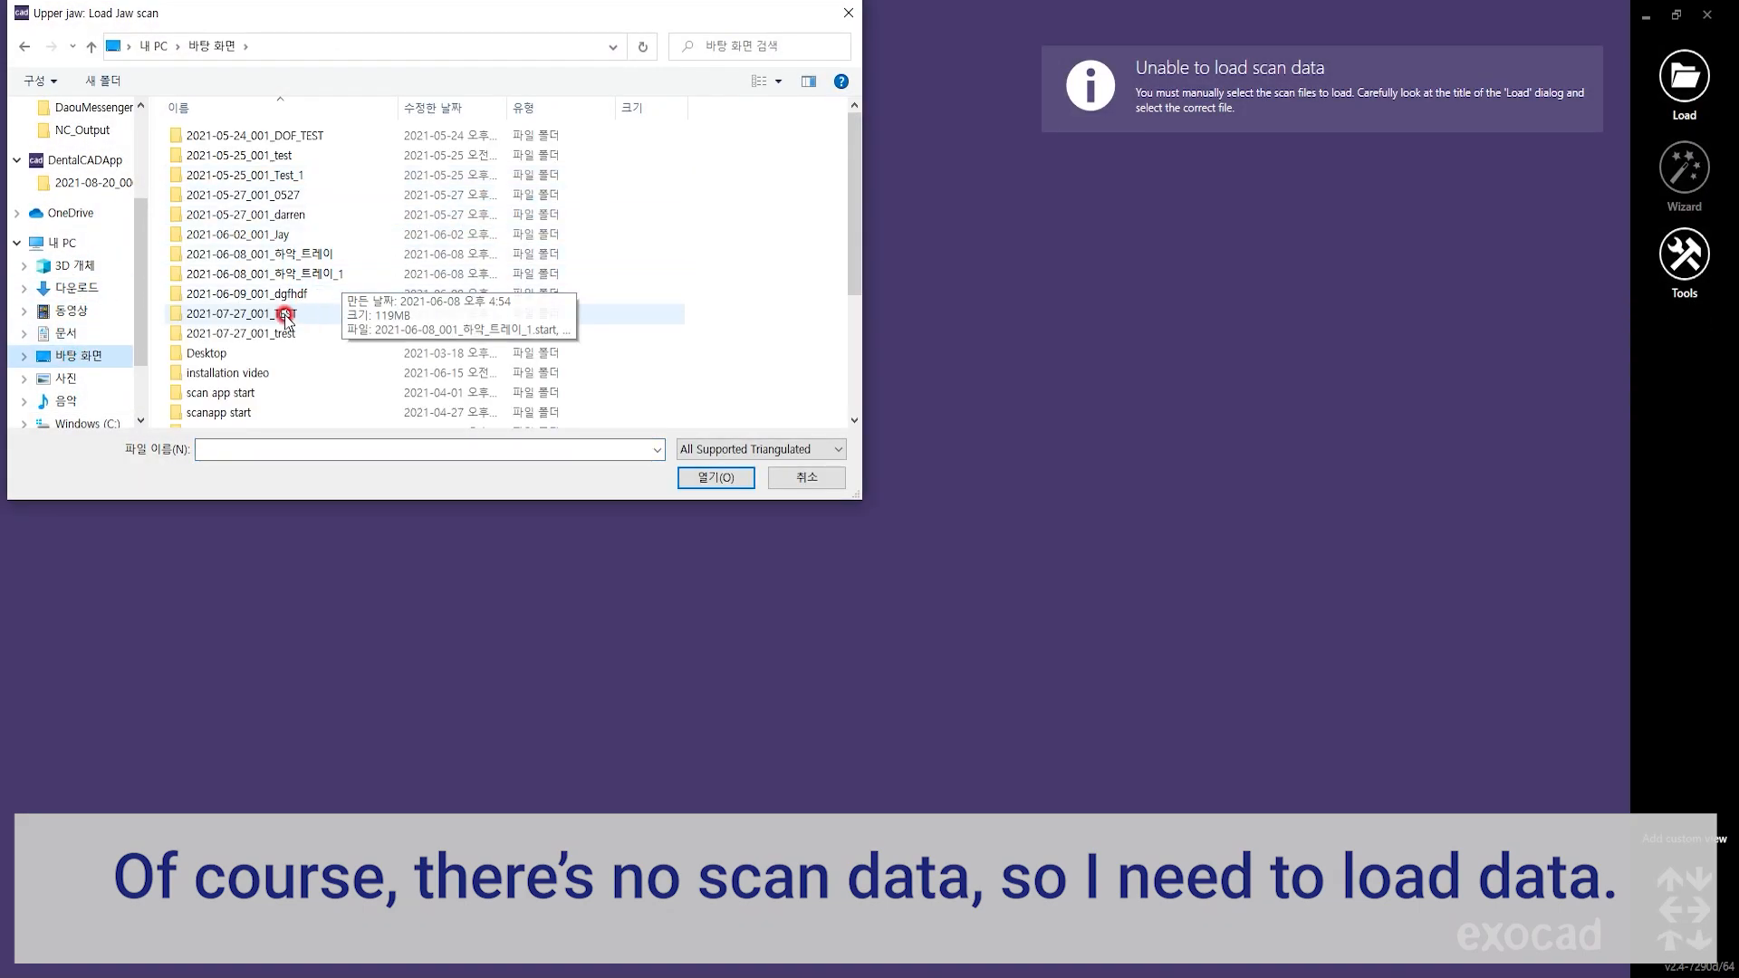
scroll(272, 336, down, 3)
click(241, 308)
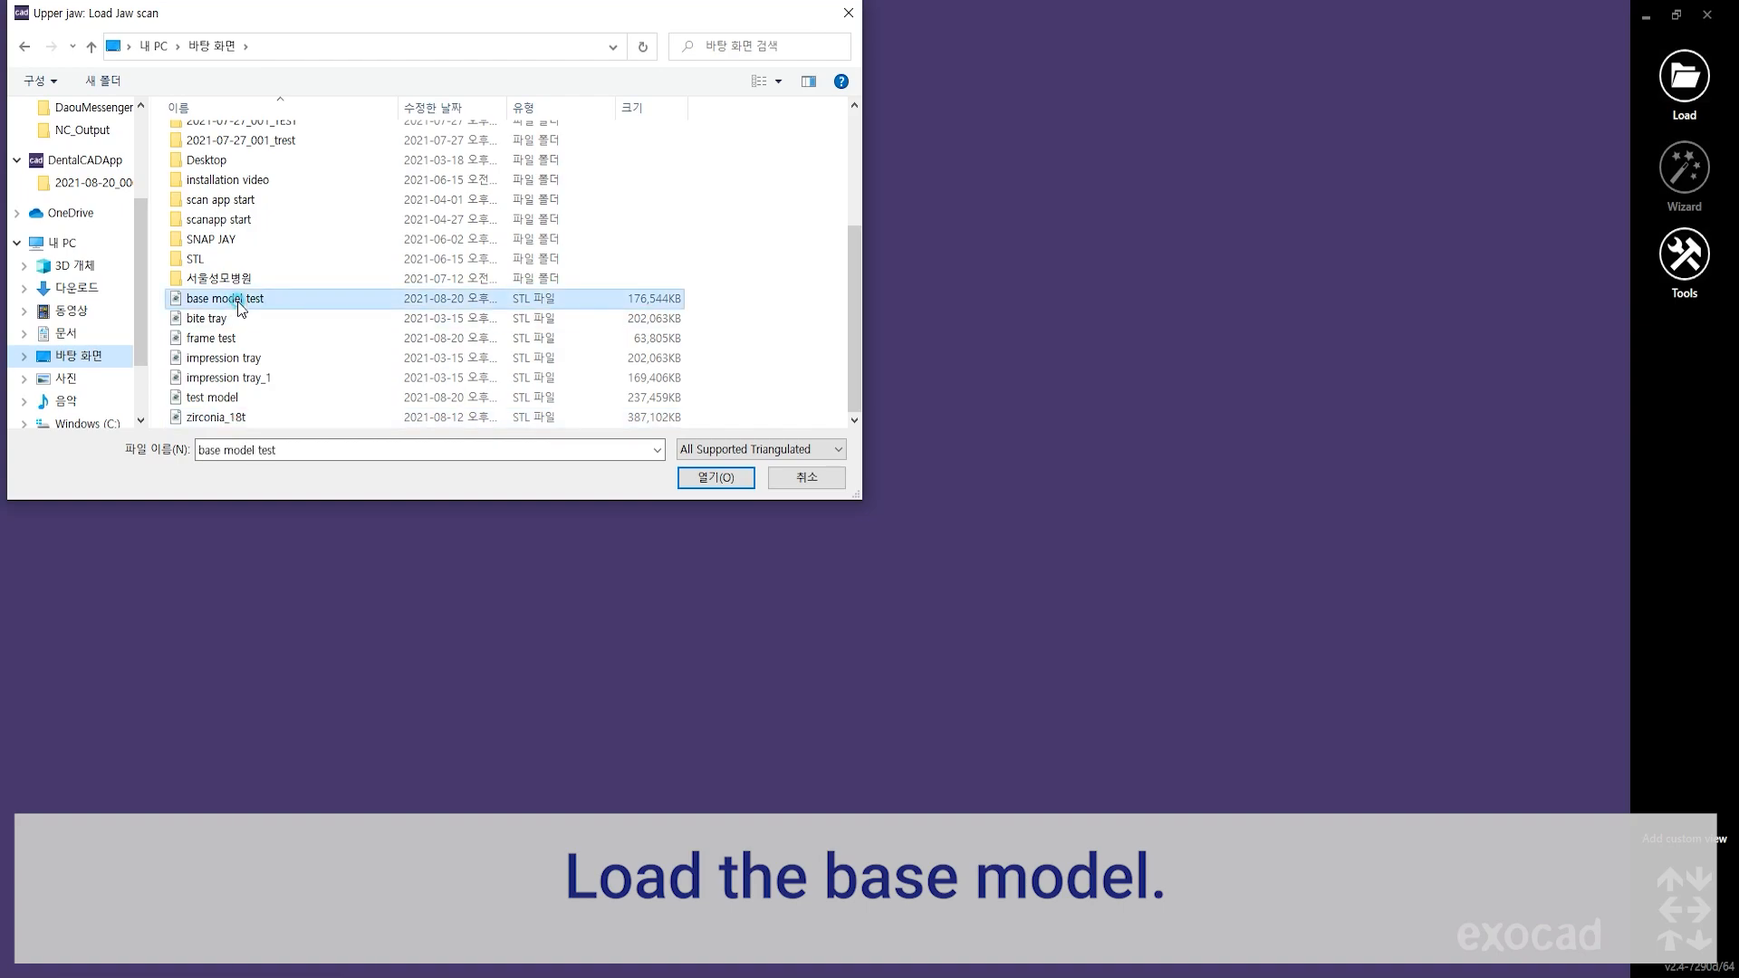
click(721, 478)
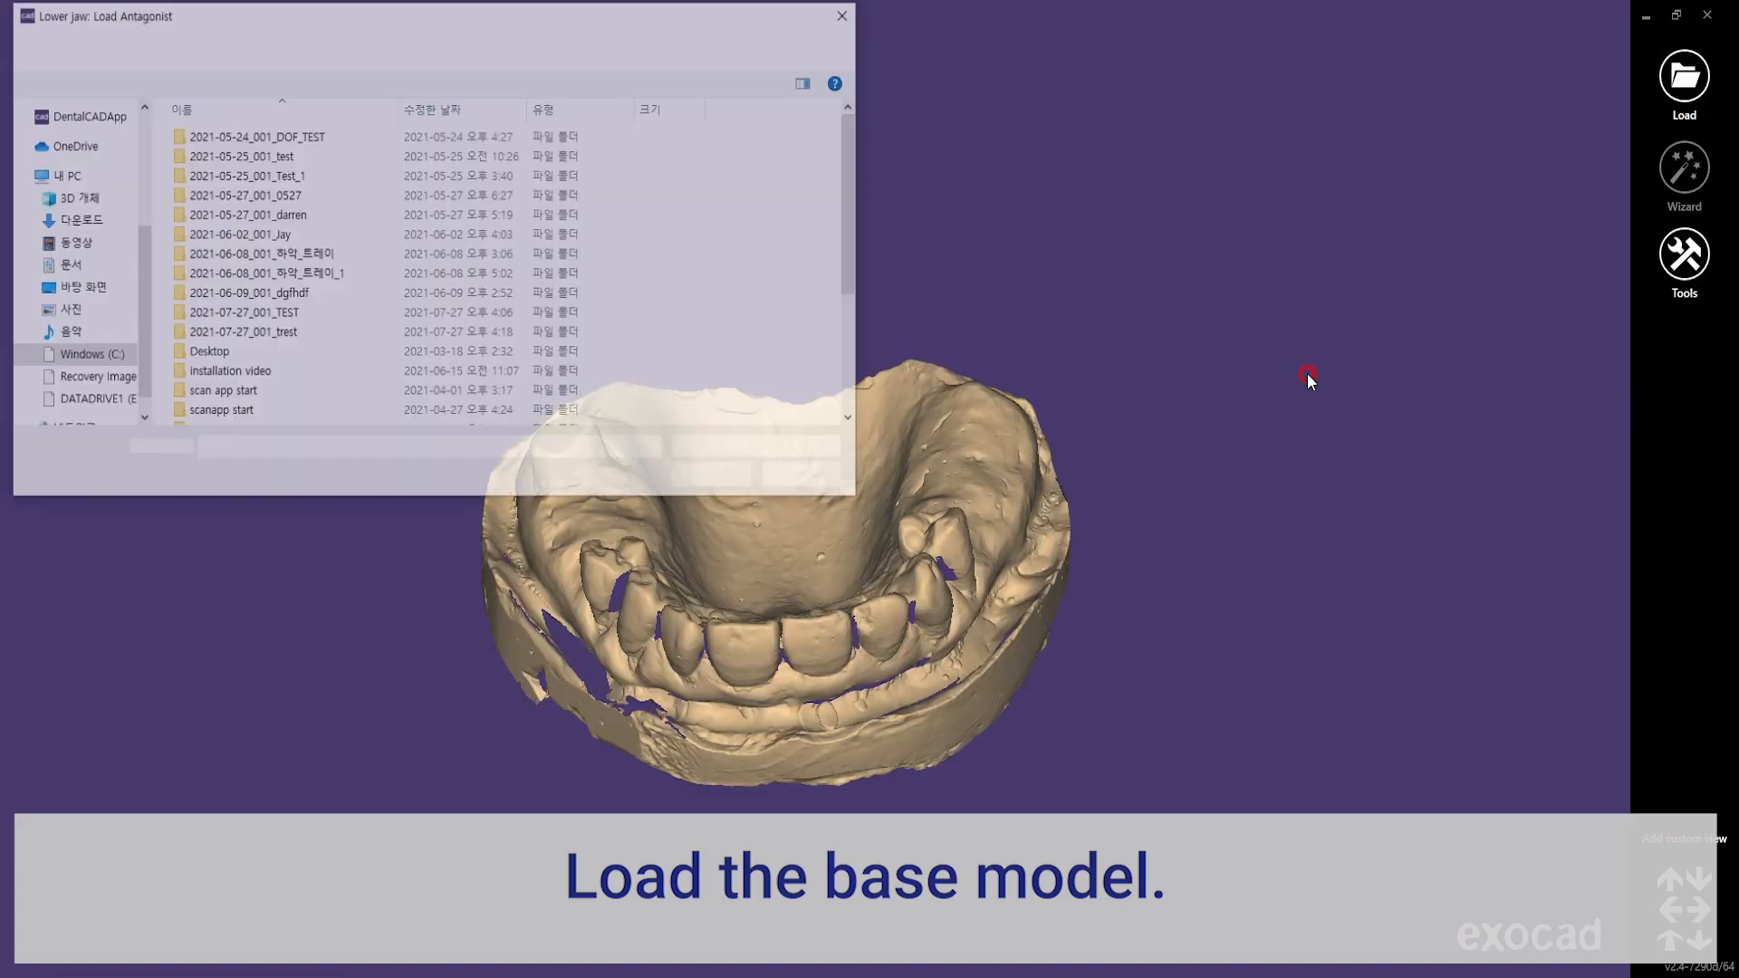
Step: Load the "frame test" STL file as the lower jaw antagonist and accept the occlusal view as the scan data orientation
scroll(368, 425, down, 3)
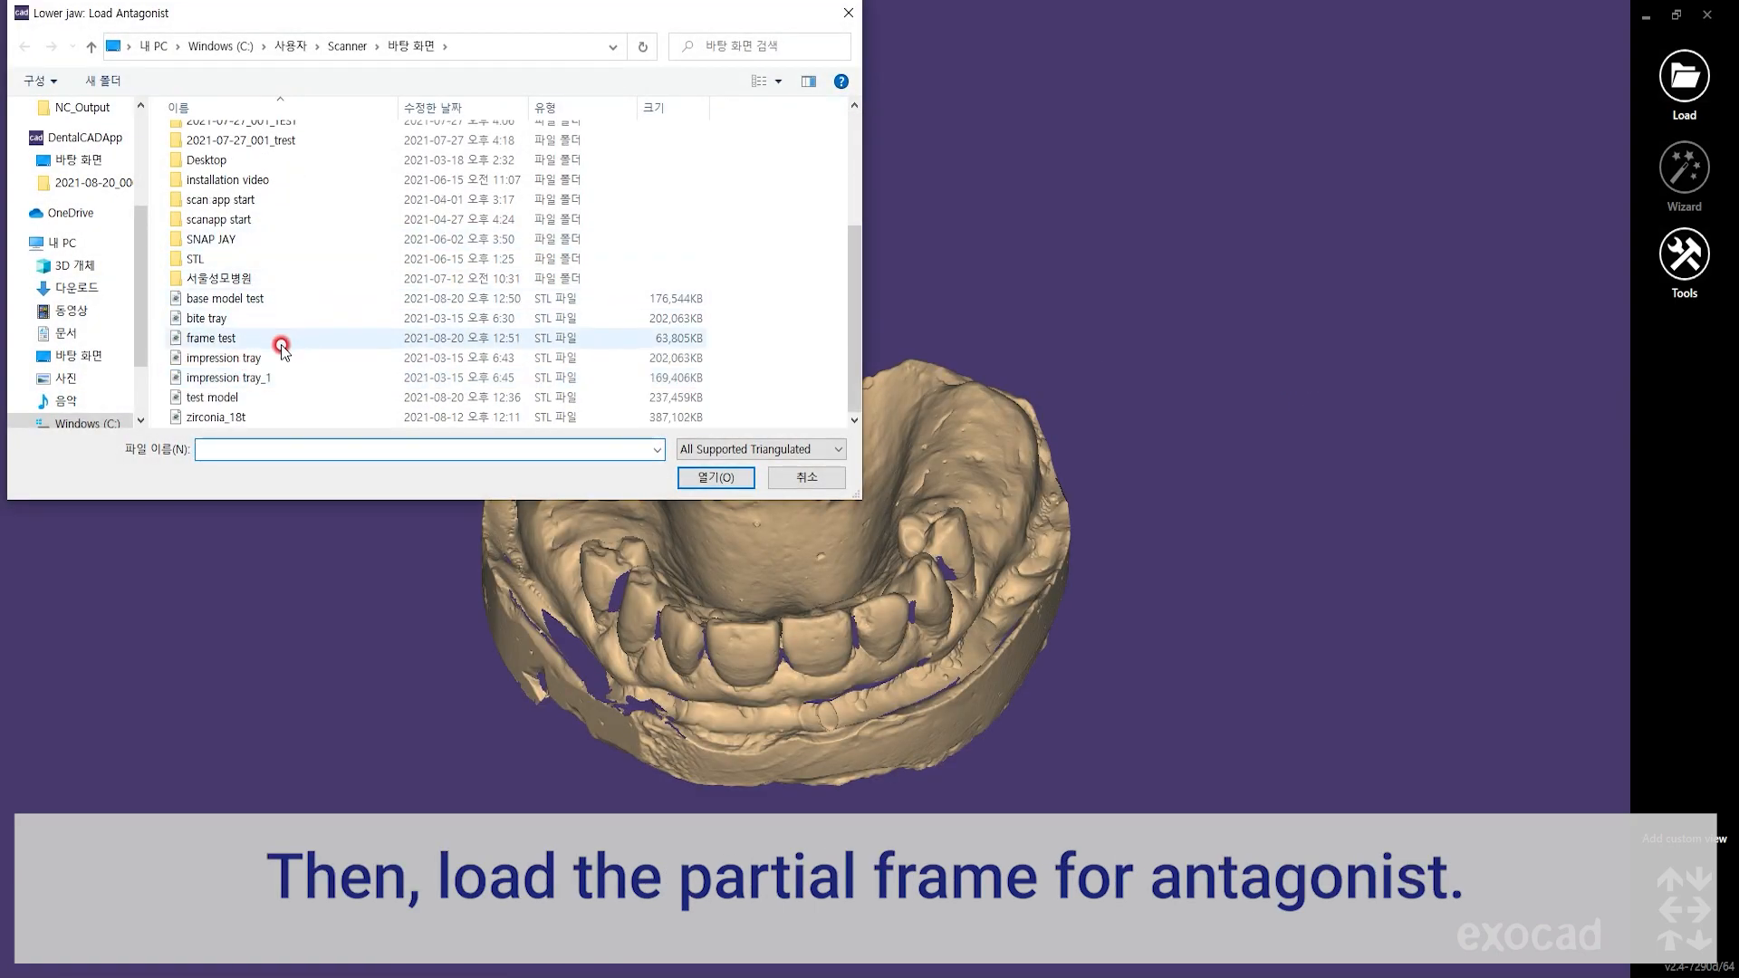
click(228, 338)
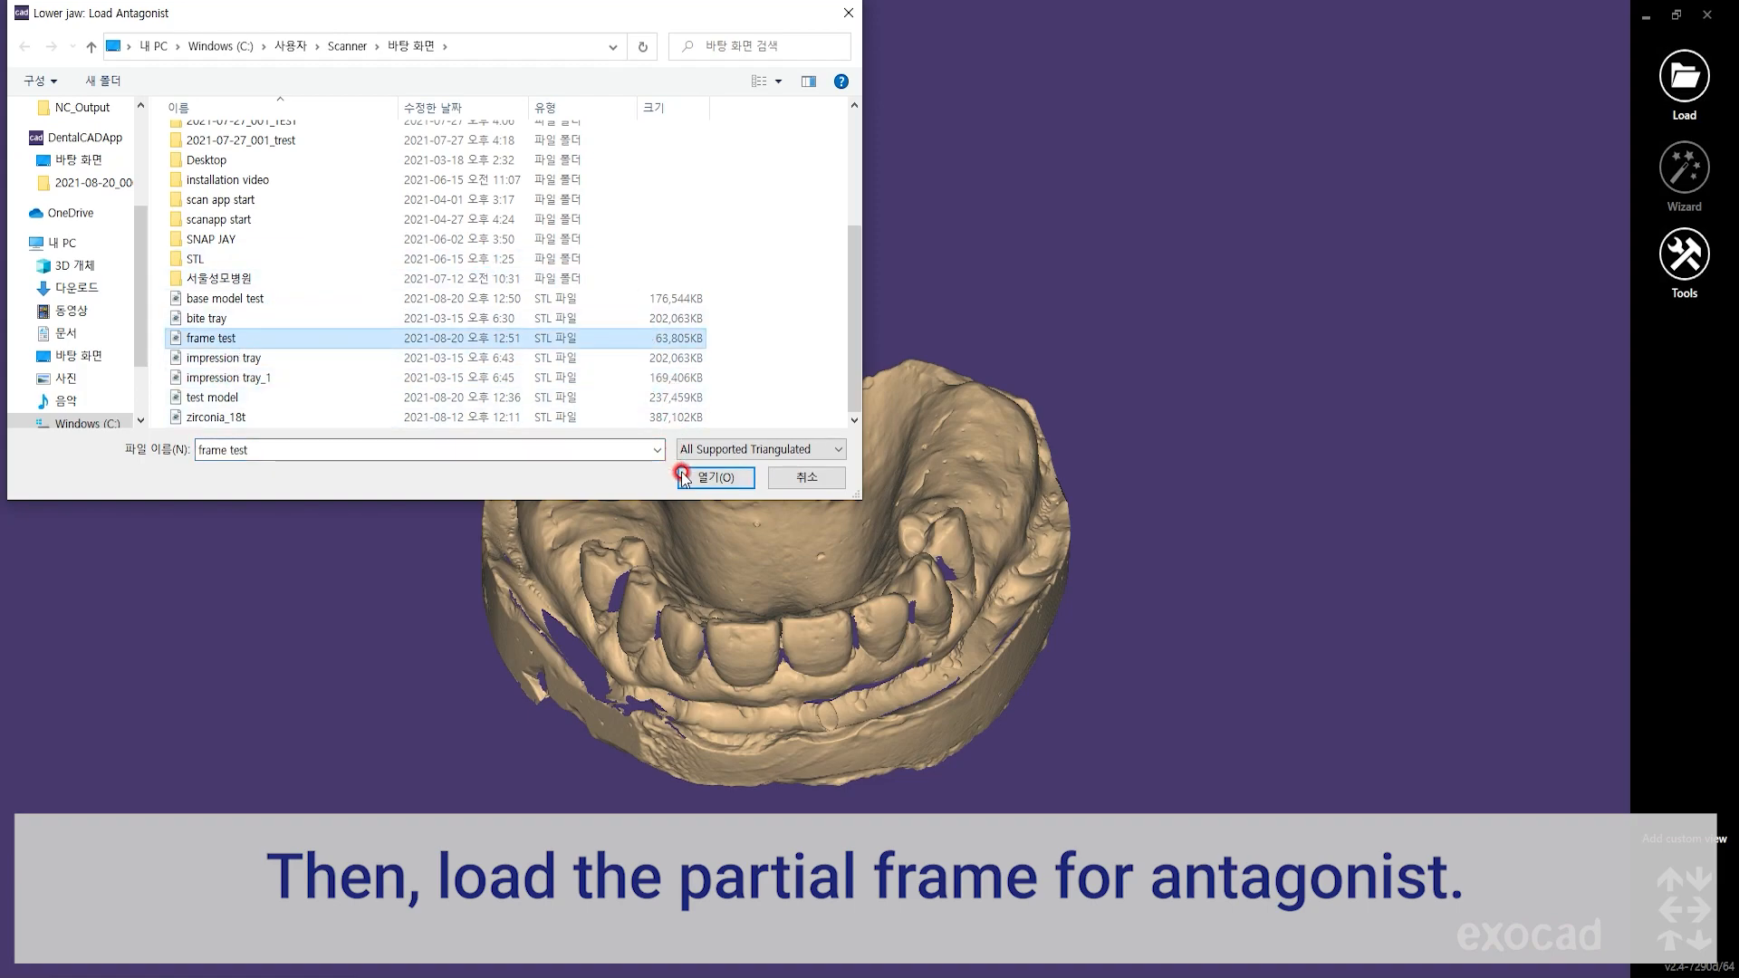
click(716, 478)
mouse_move(891, 558)
right_down()
mouse_move(869, 590)
mouse_move(875, 556)
right_up()
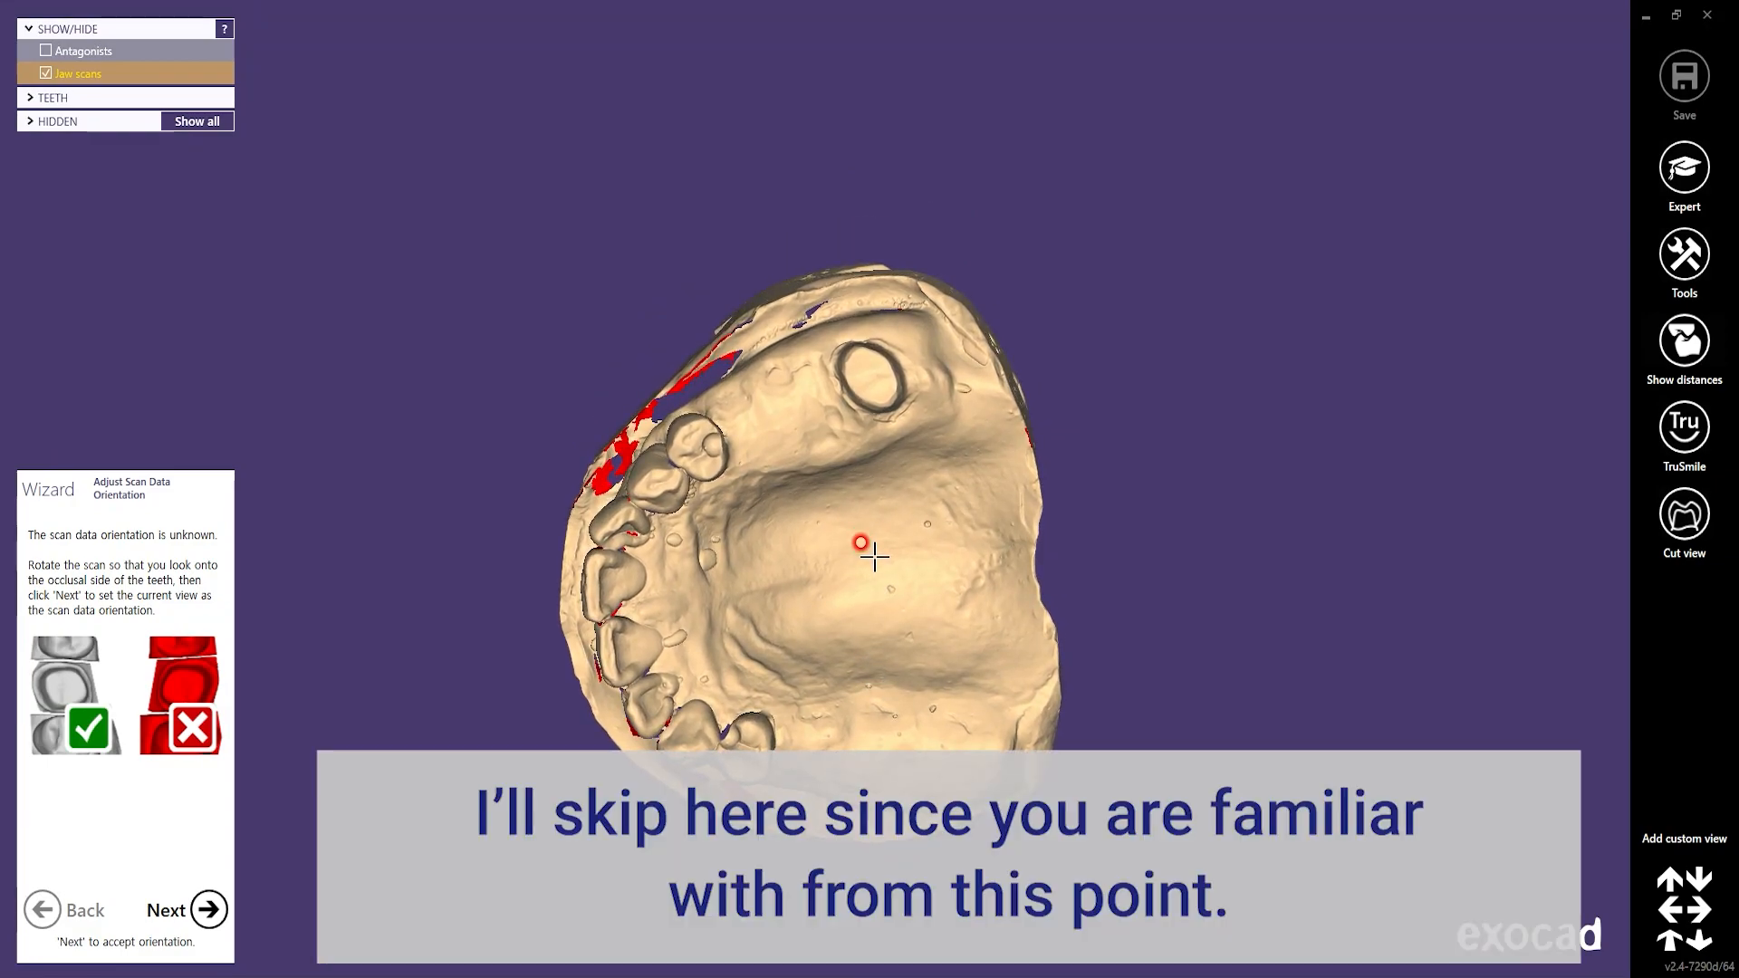
click(198, 915)
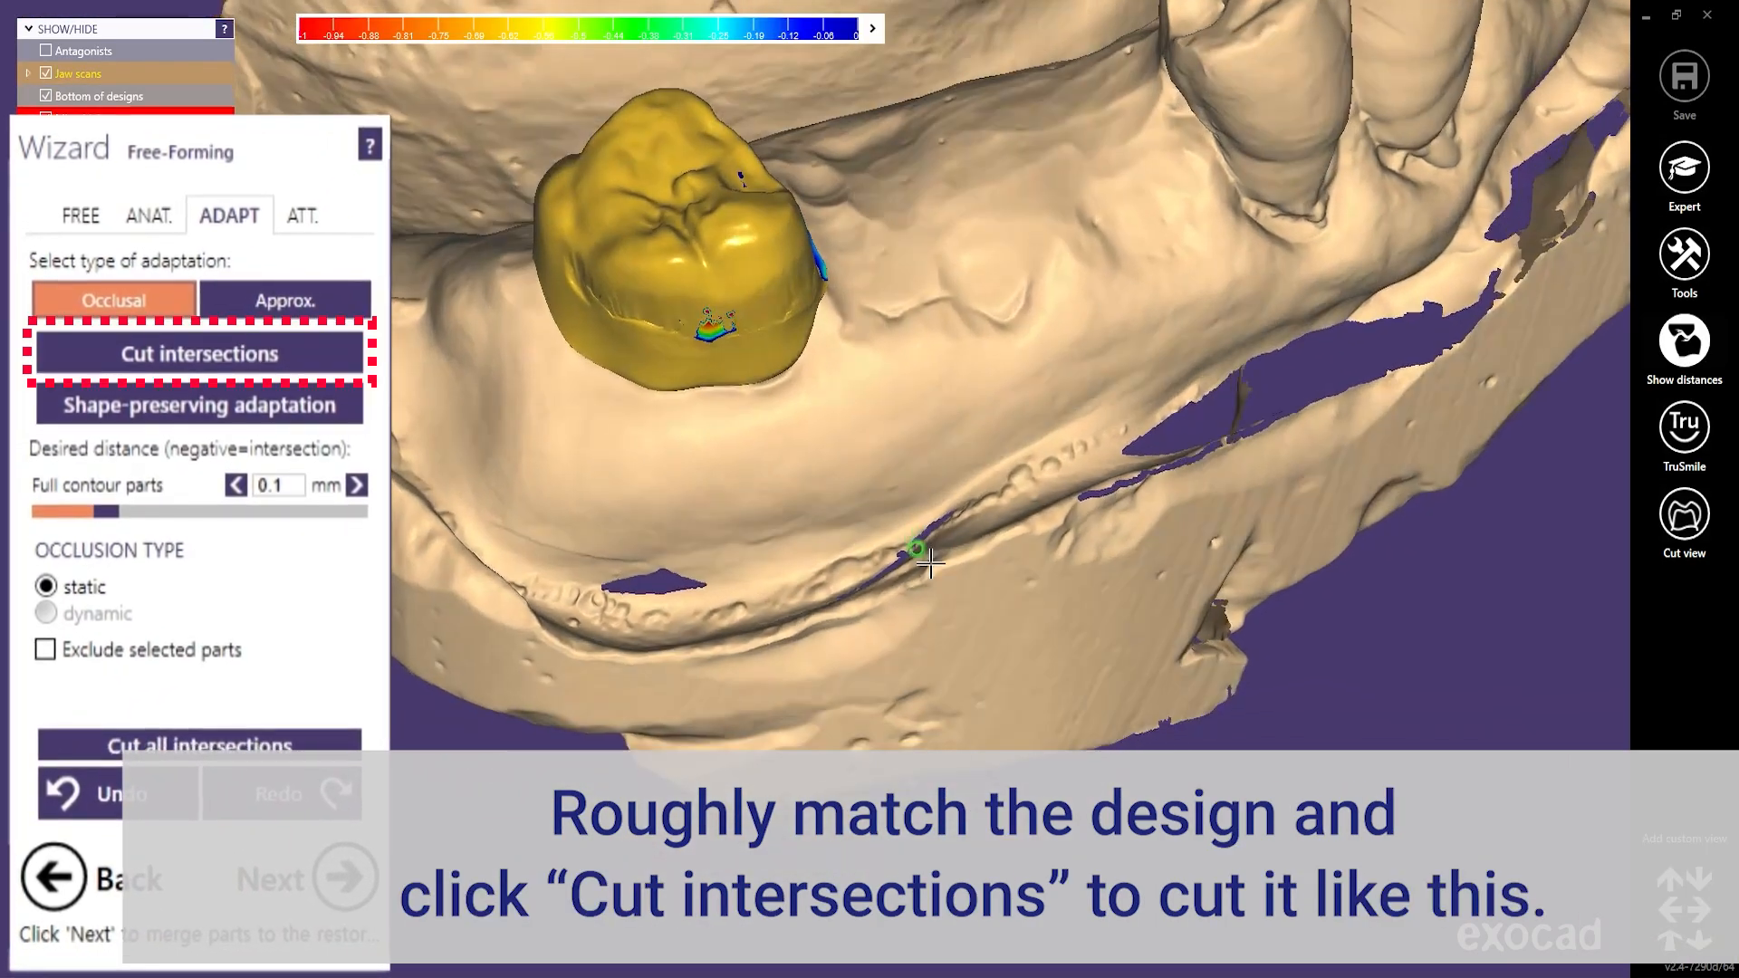
Step: Show the antagonist frame over the jaw scan and examine how its clasp fits around the cut crown
right_drag(930, 563, 910, 530)
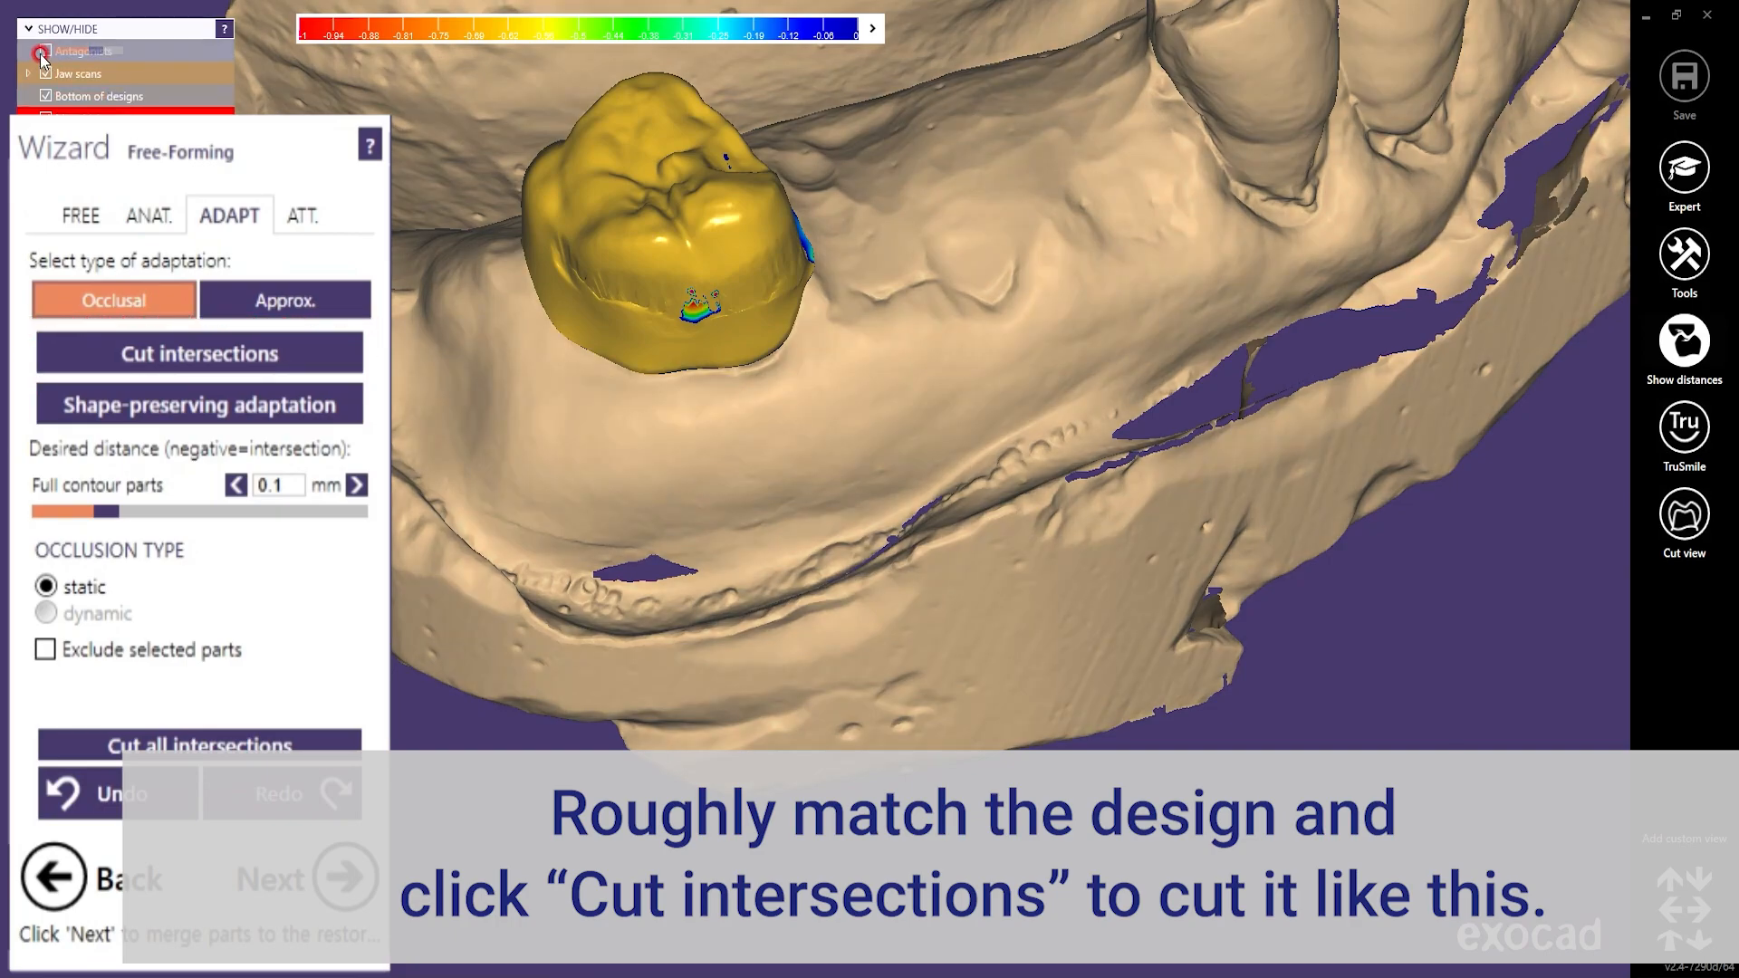
click(46, 51)
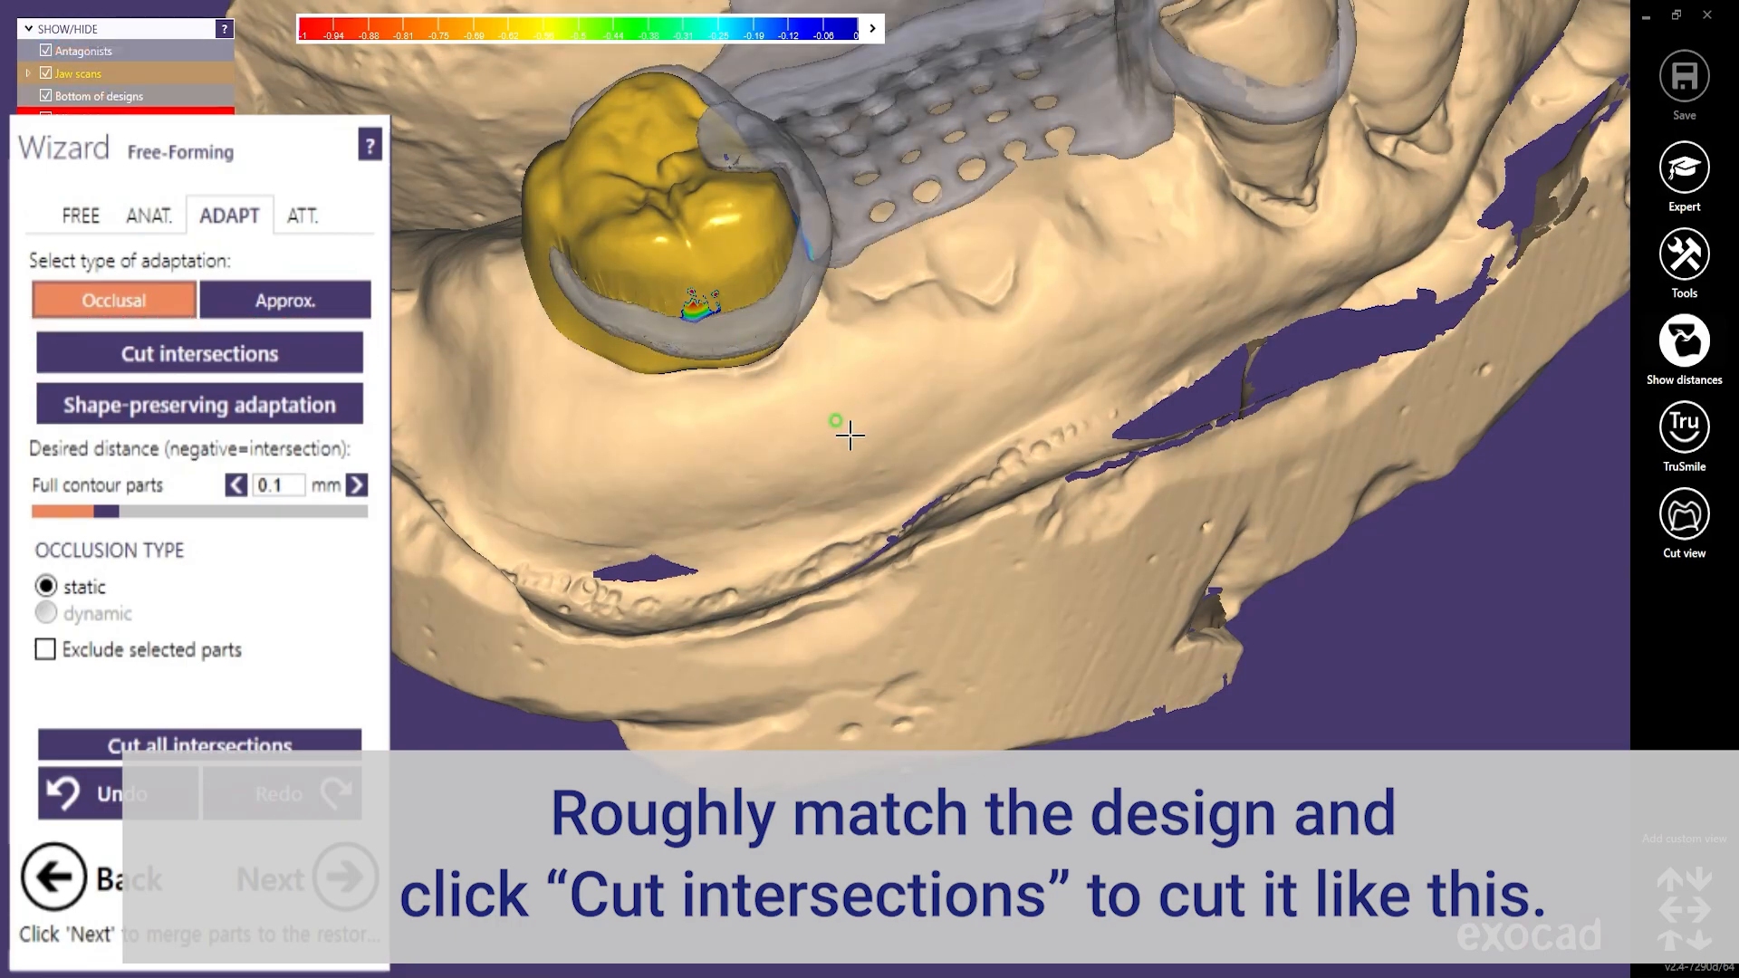
right_drag(851, 431, 820, 444)
scroll(779, 458, up, 5)
right_drag(986, 490, 1017, 490)
scroll(1017, 490, down, 5)
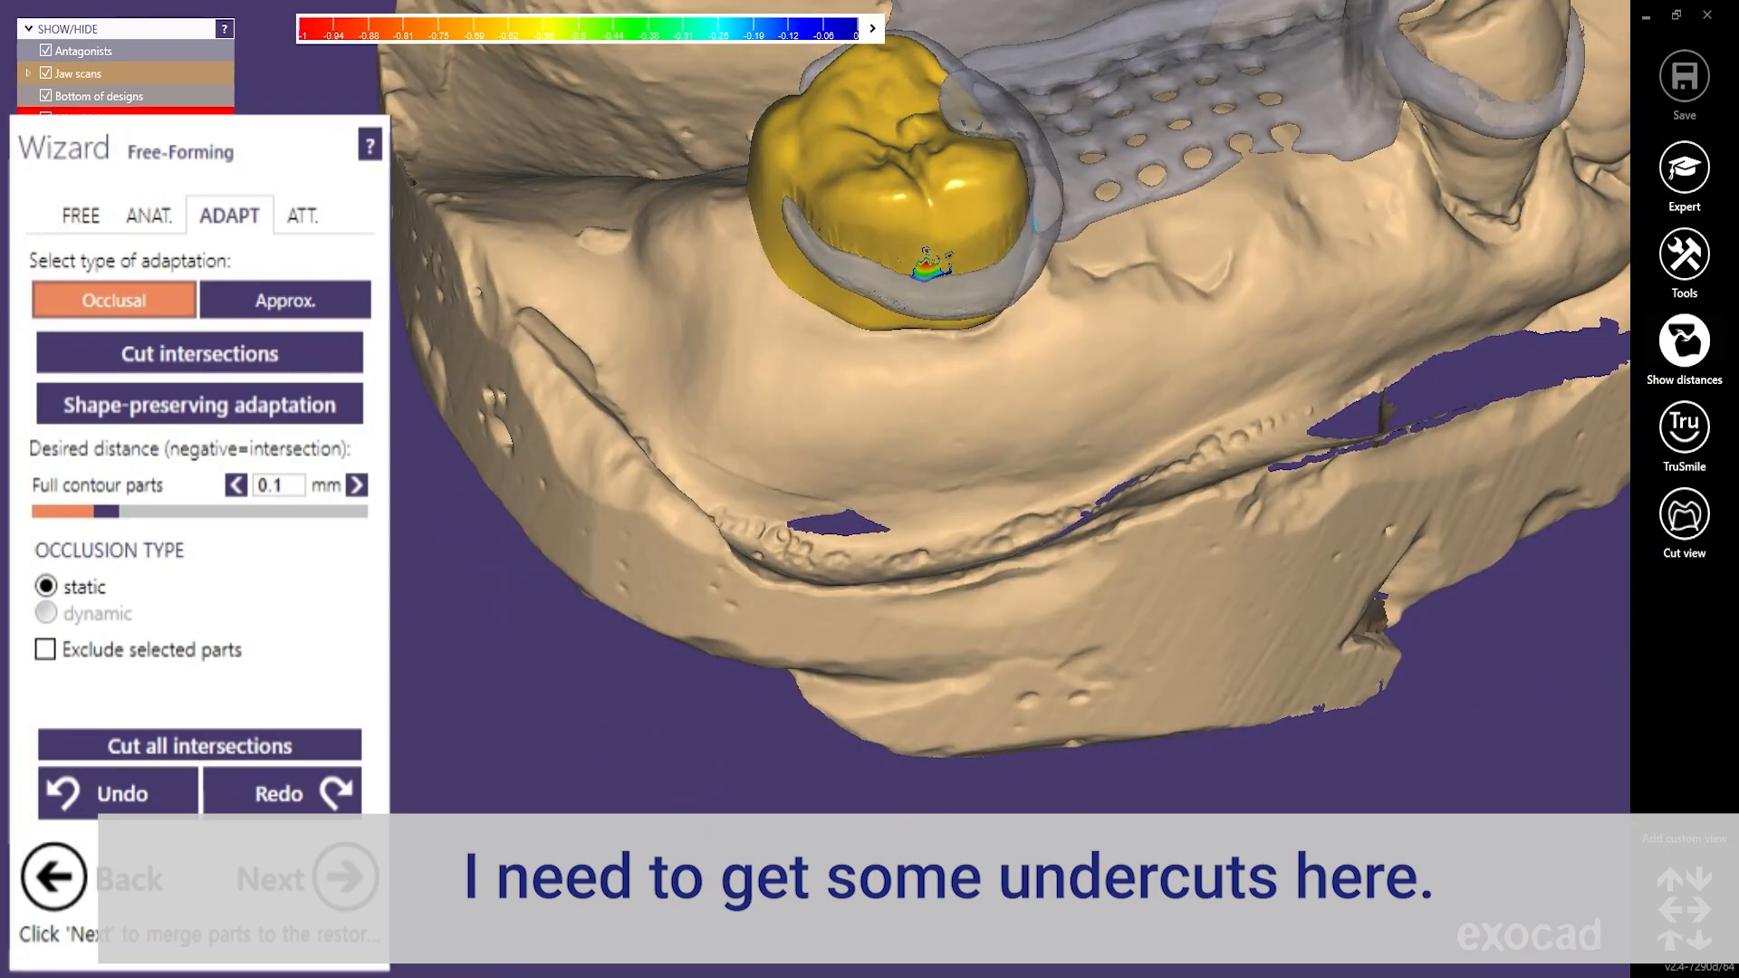
Step: Add slight material to the crown at the clasp tip with the free-forming brush to create an undercut, and smooth the remaining areas
click(80, 215)
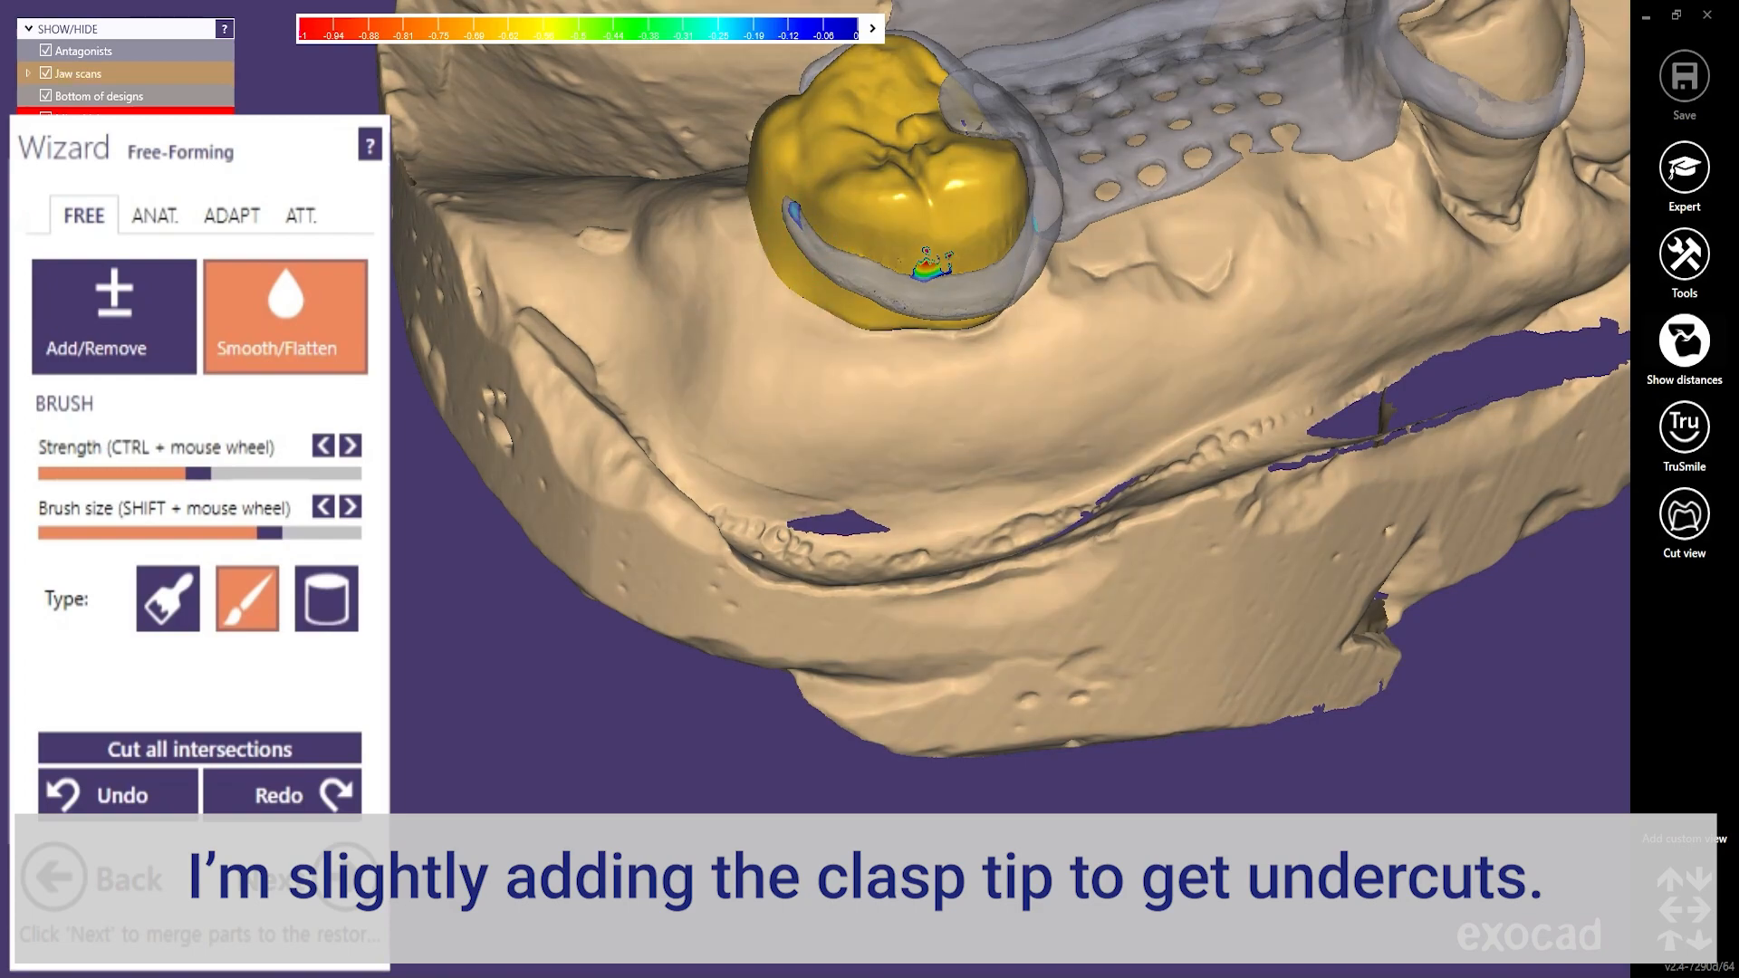
click(107, 264)
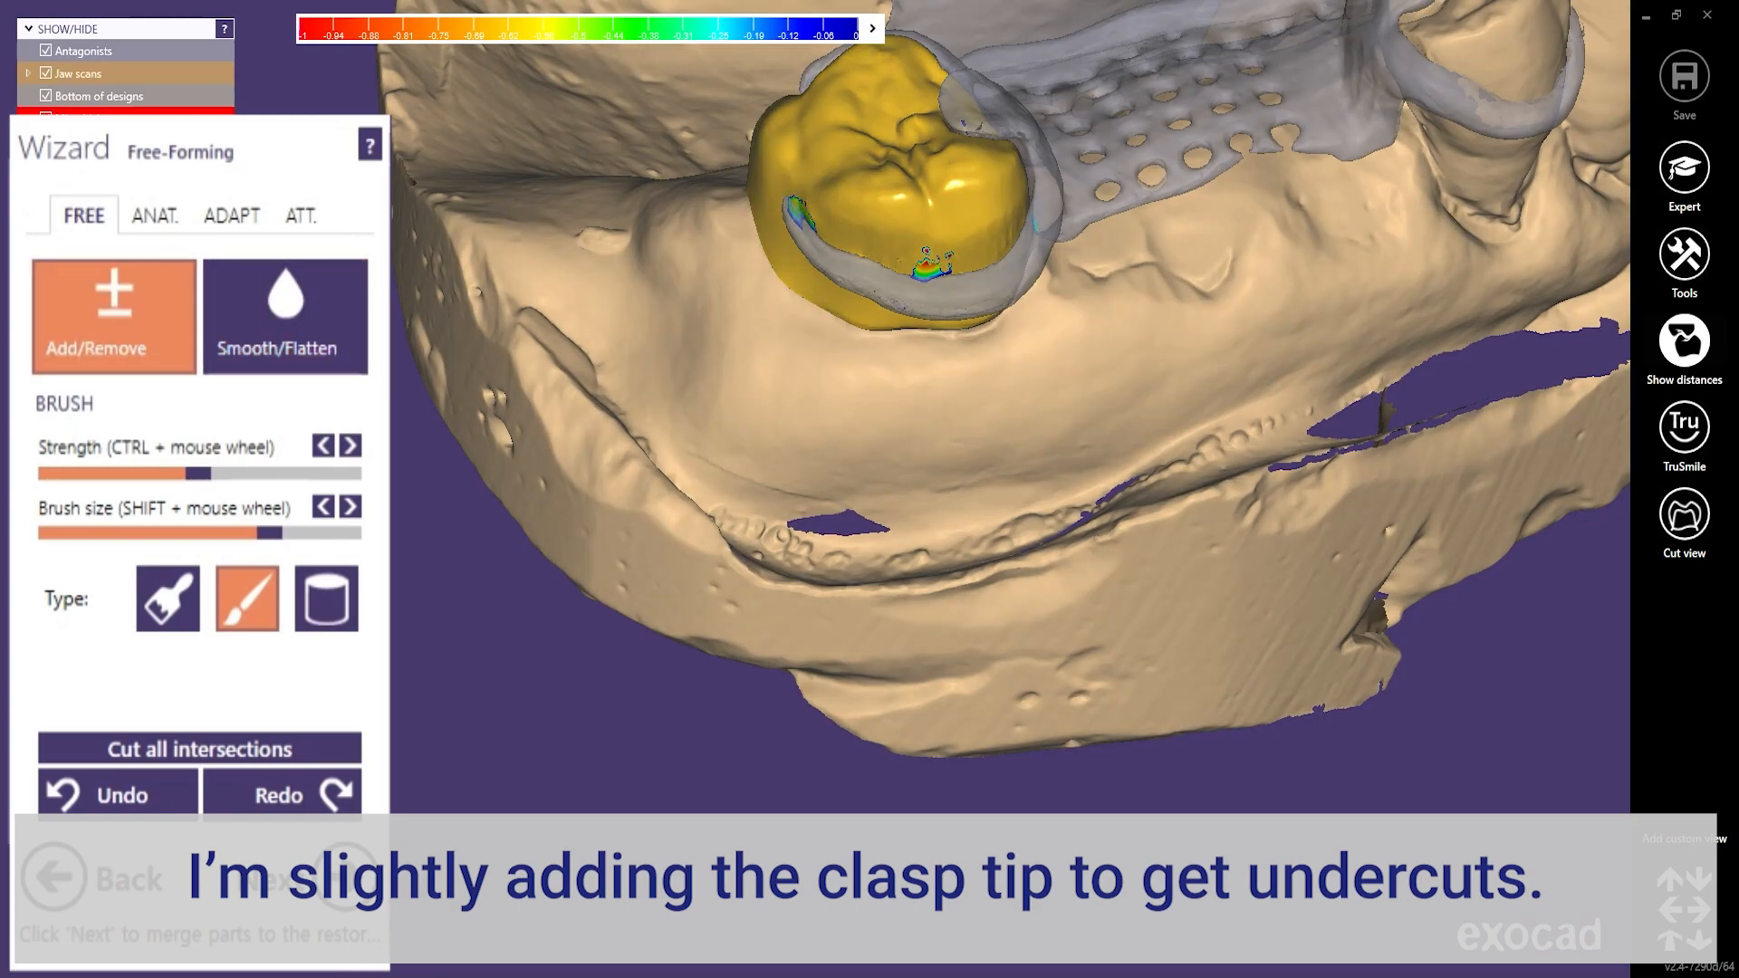
click(279, 346)
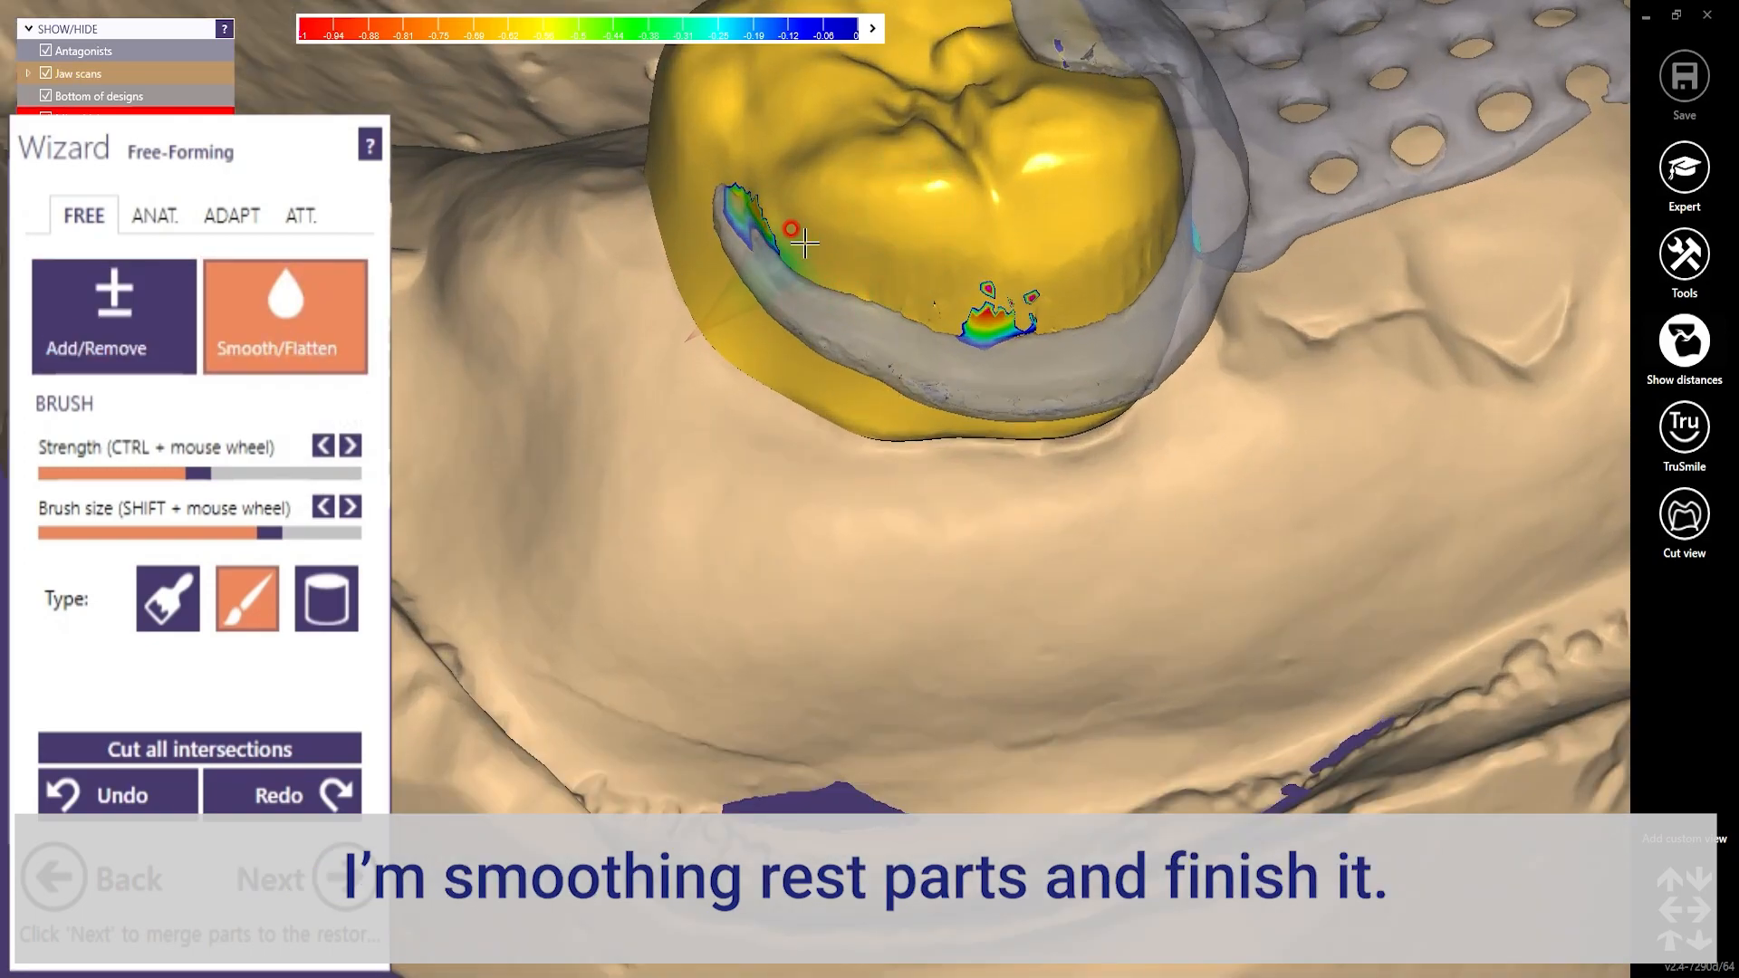
mouse_move(806, 243)
mouse_down()
mouse_move(1002, 310)
mouse_move(1147, 261)
mouse_move(1102, 276)
mouse_move(1109, 252)
mouse_up()
right_drag(1038, 298, 943, 421)
right_drag(948, 588, 732, 643)
mouse_move(643, 421)
right_down()
mouse_move(986, 598)
mouse_move(985, 614)
mouse_move(555, 582)
right_up()
scroll(986, 598, down, 2)
scroll(984, 614, down, 3)
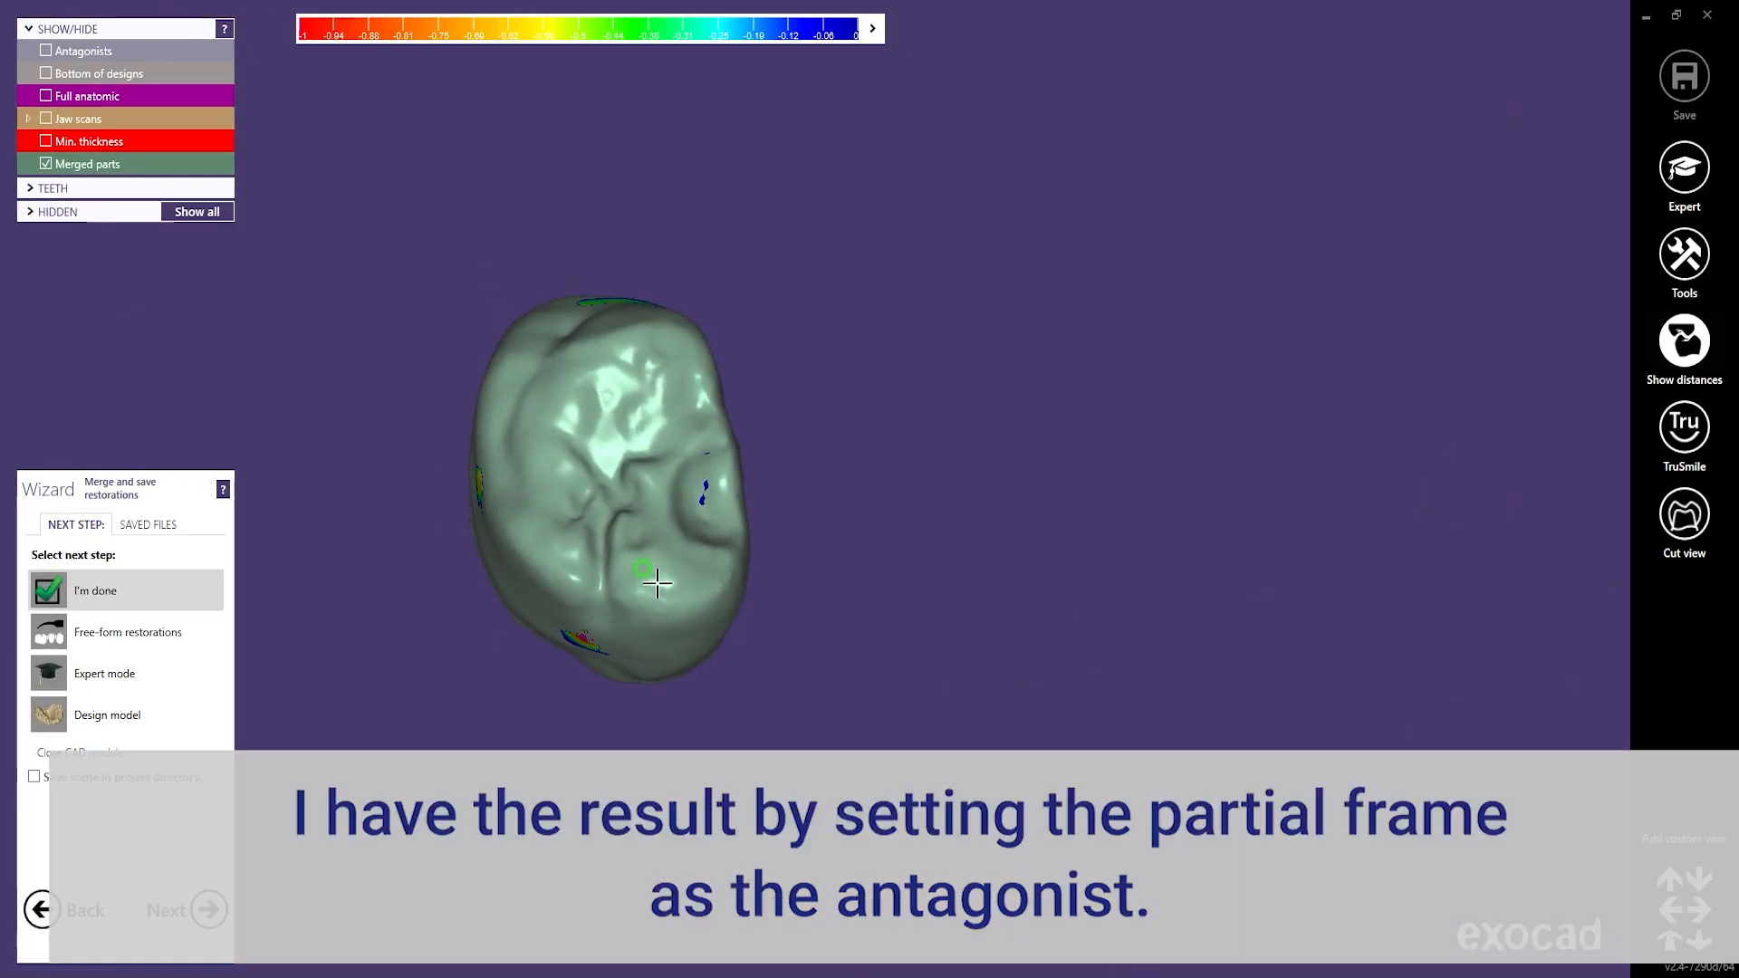
Step: Examine the merged crown's buccal and lingual clasp contacts and occlusal rest space, and show the antagonist frame to check the clasp fit
drag(657, 584, 625, 517)
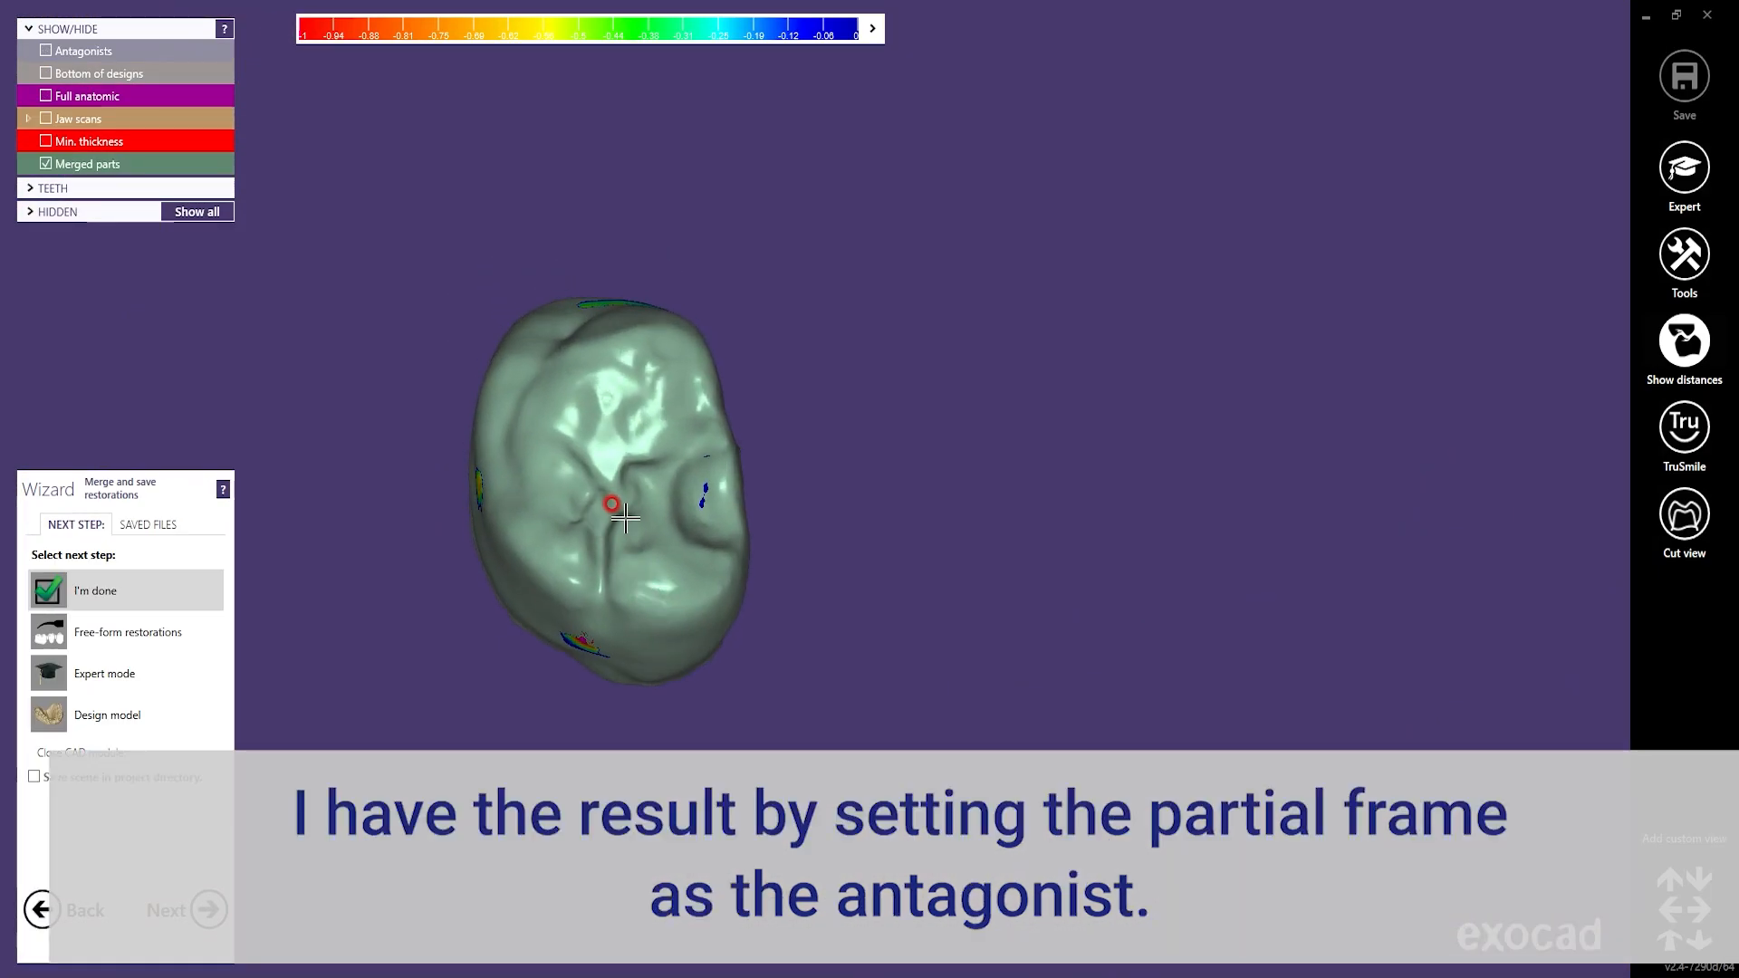
mouse_move(625, 517)
right_down()
mouse_move(625, 563)
mouse_move(752, 561)
right_up()
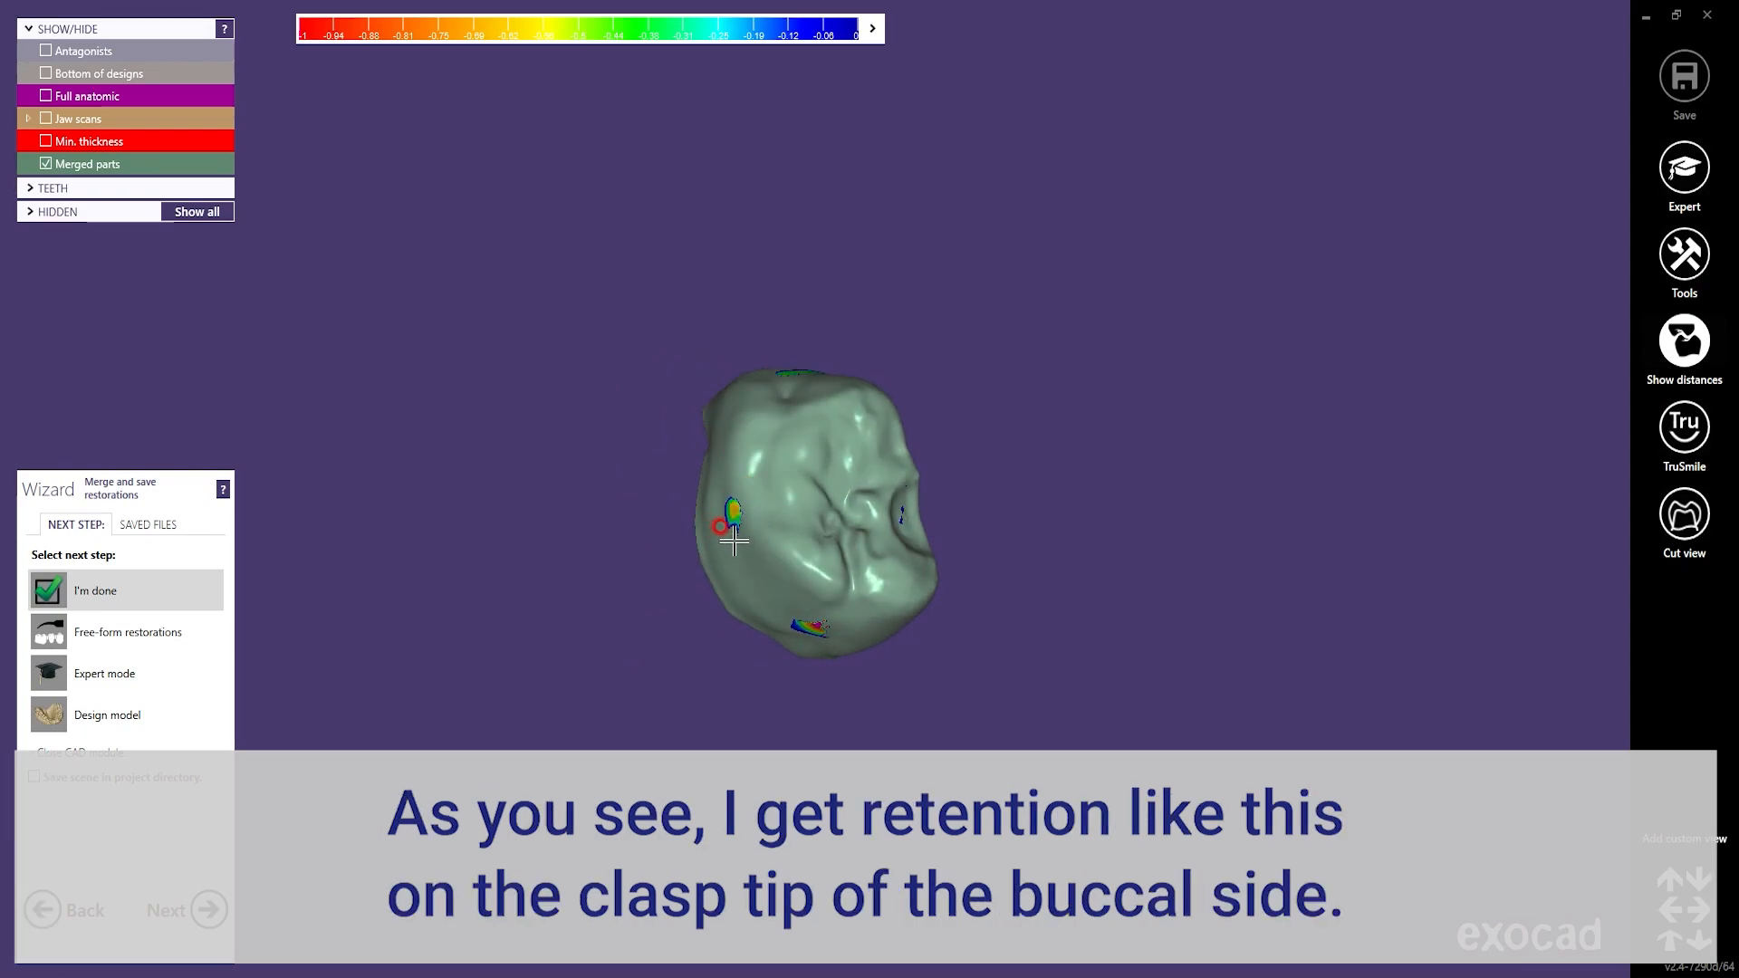
scroll(734, 542, up, 2)
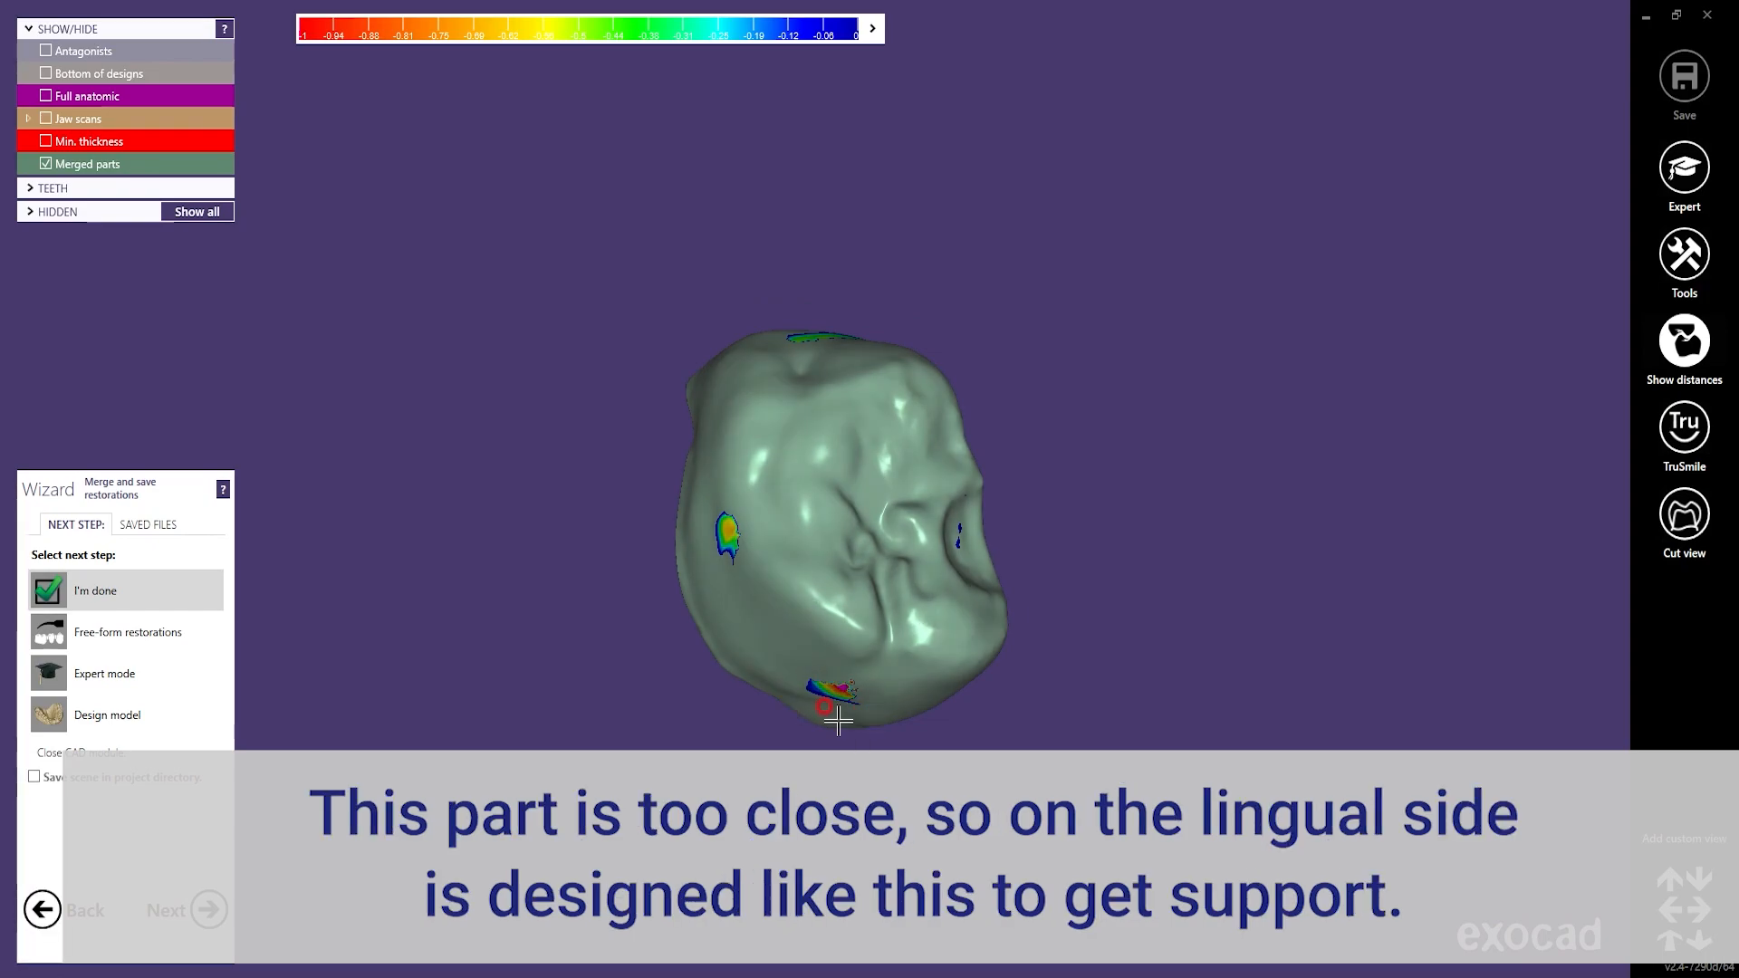
right_drag(838, 720, 526, 513)
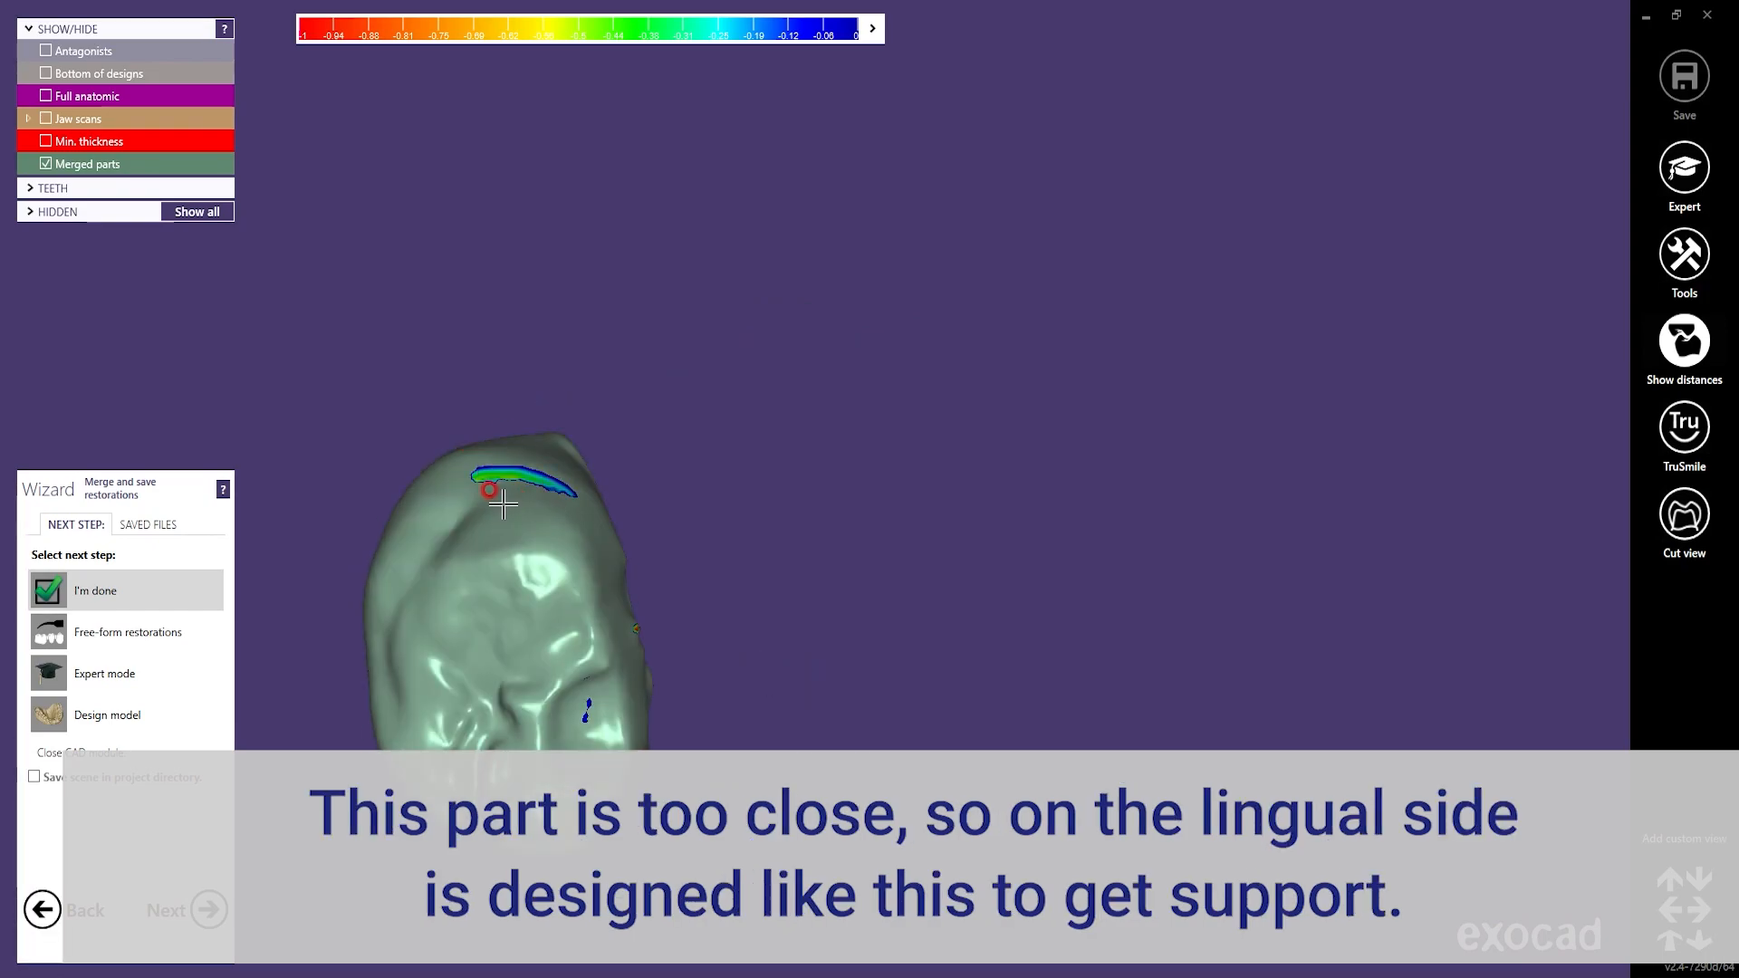
right_drag(505, 508, 646, 584)
scroll(512, 512, up, 2)
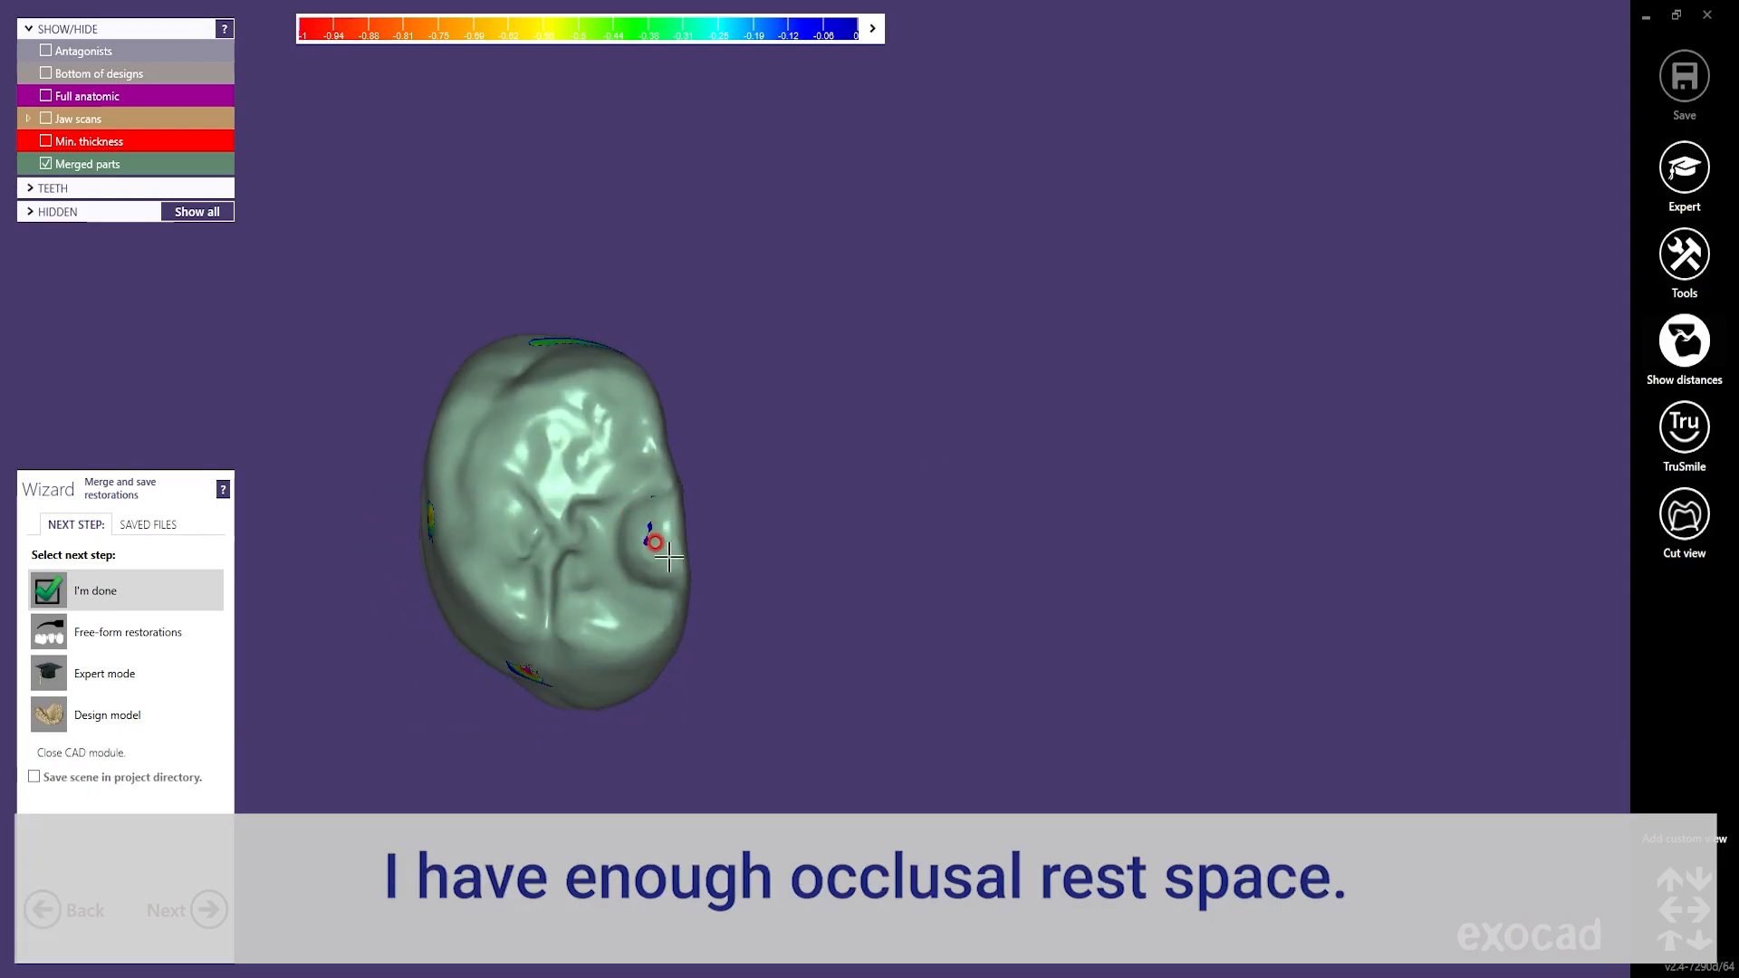
click(46, 51)
right_drag(694, 562, 670, 569)
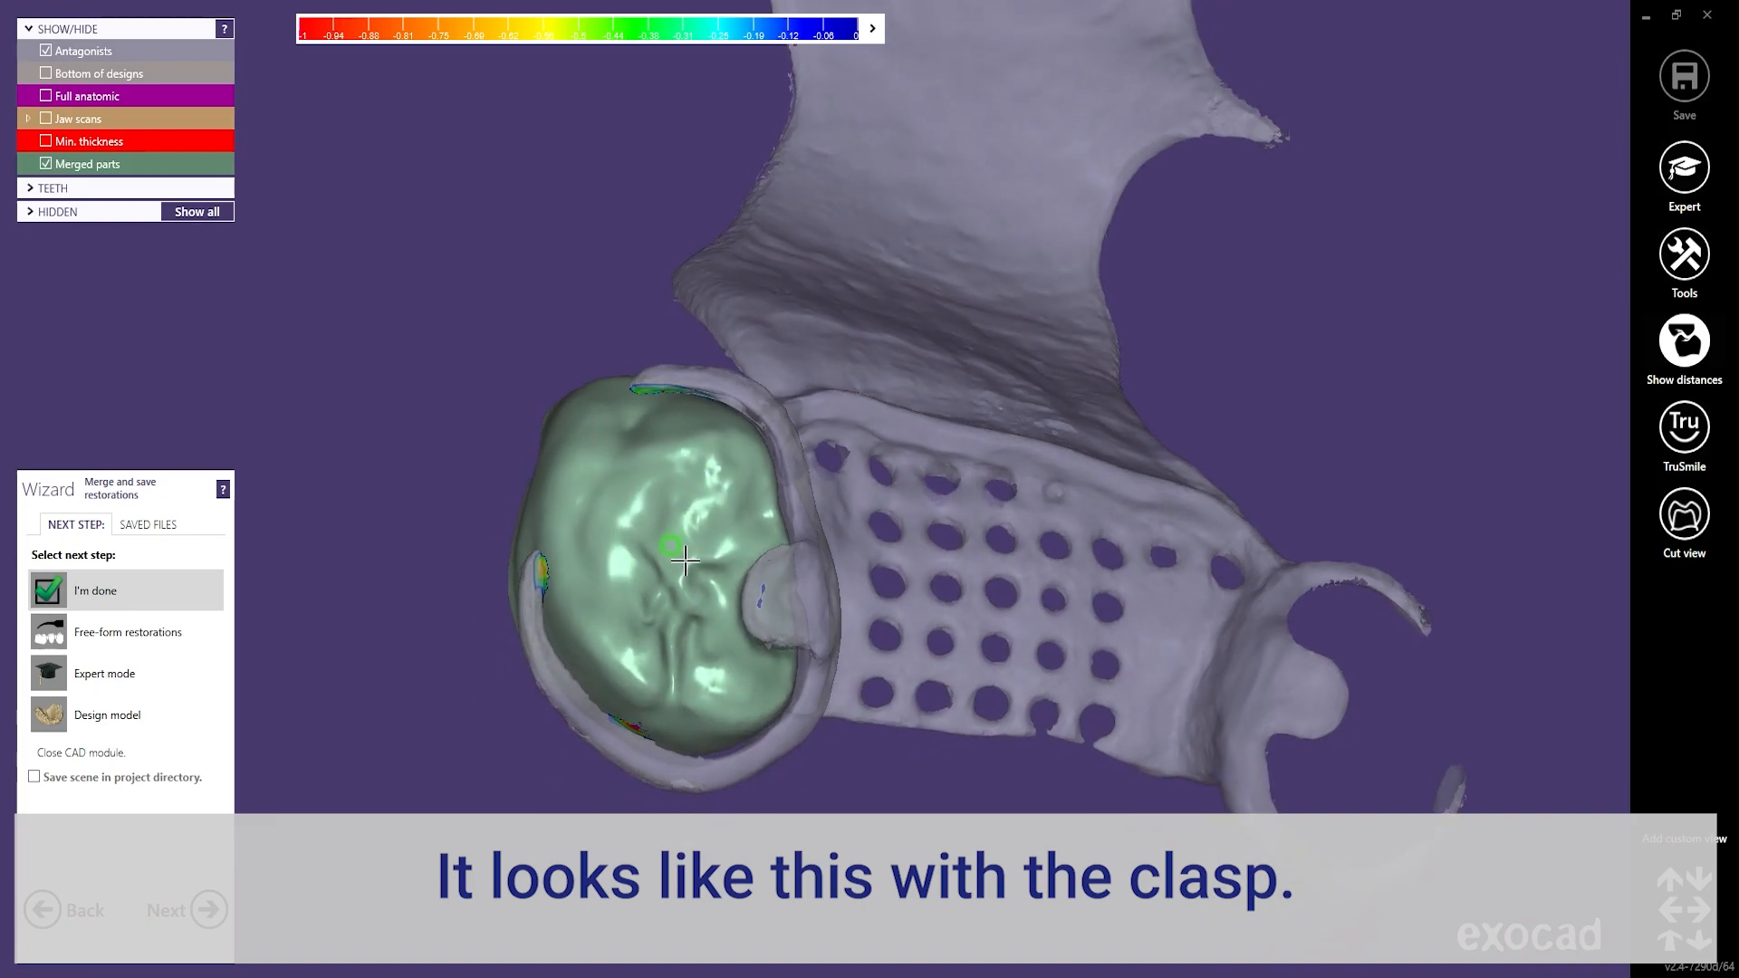